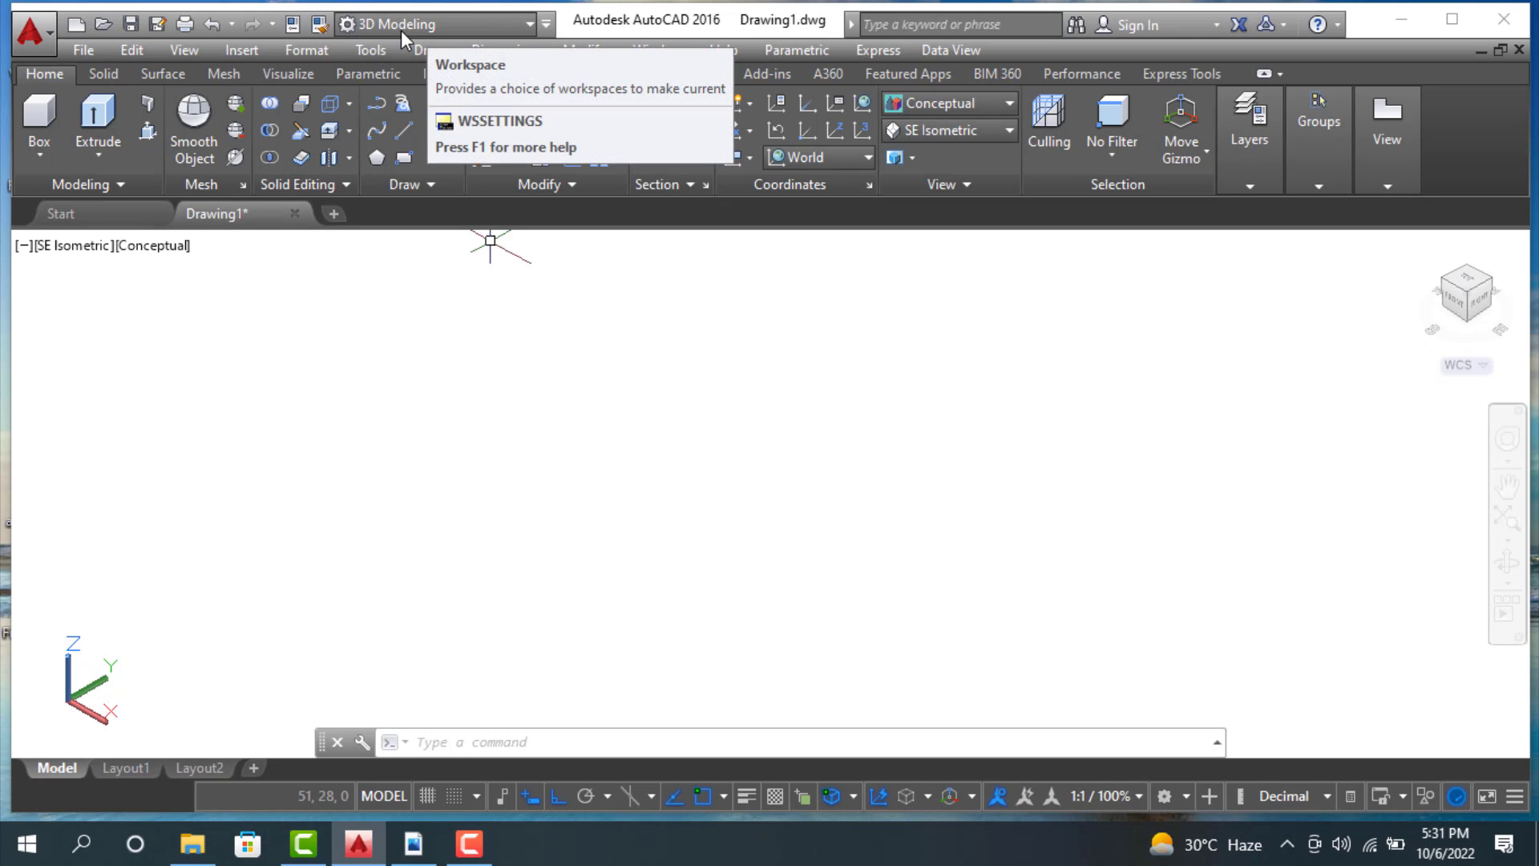
# Step: Select the 3D Modeling workspace and set the visual style to Conceptual
pyautogui.click(526, 26)
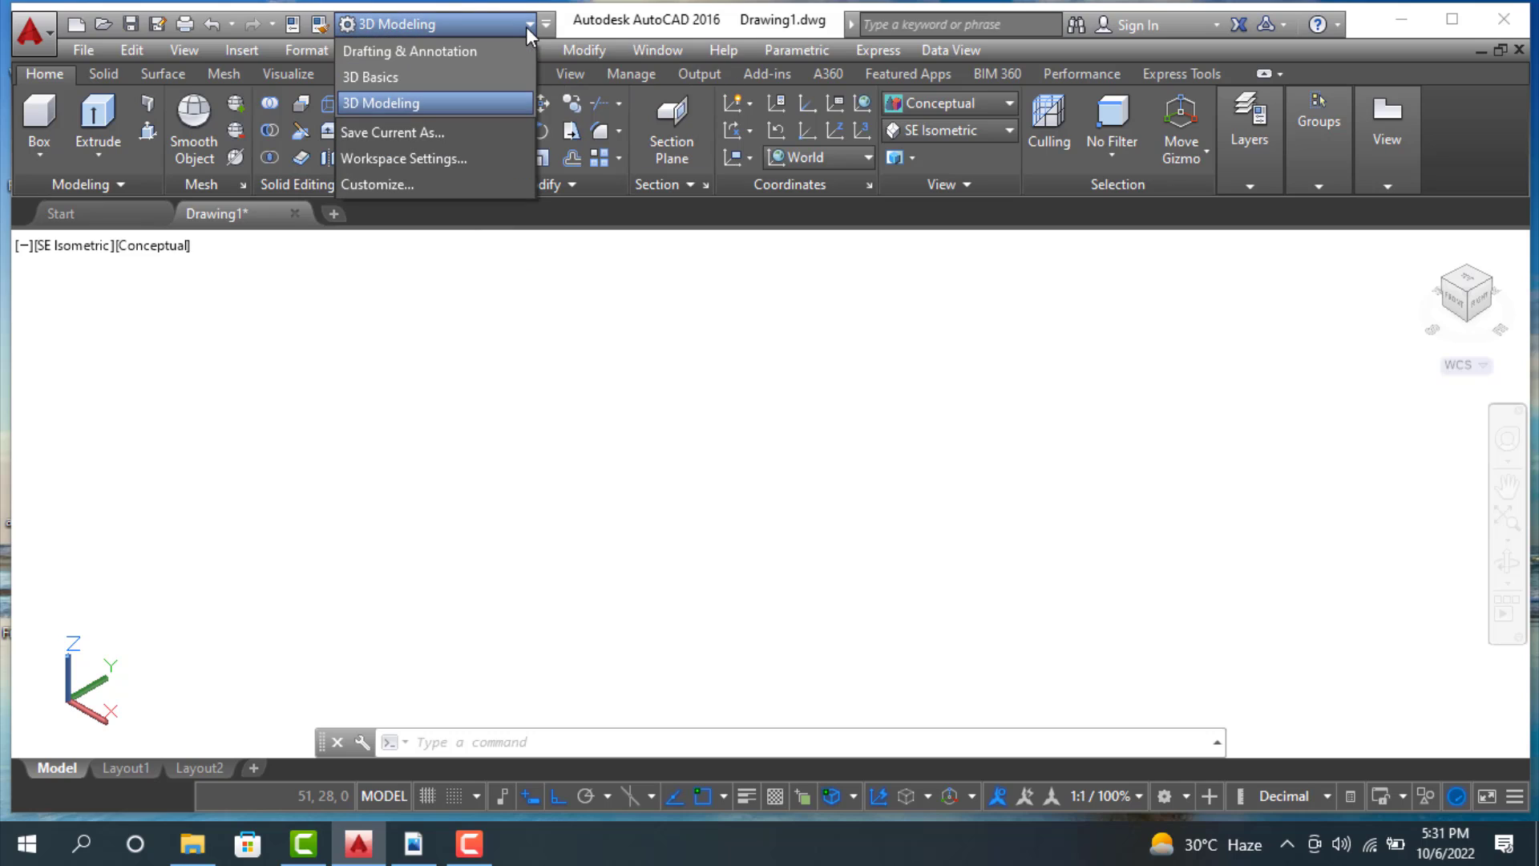
pyautogui.click(441, 101)
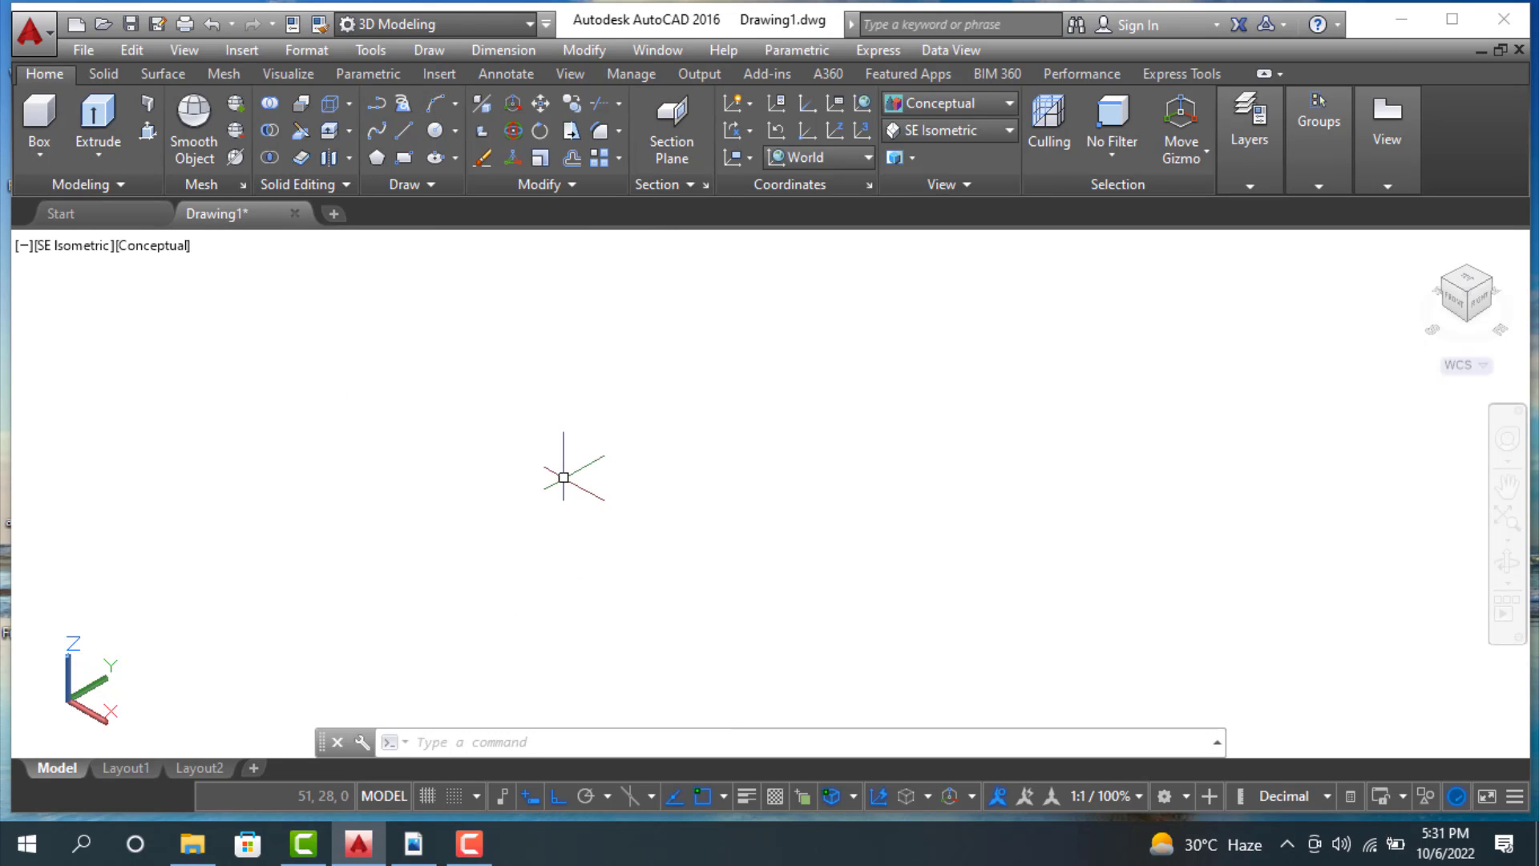
pyautogui.click(965, 104)
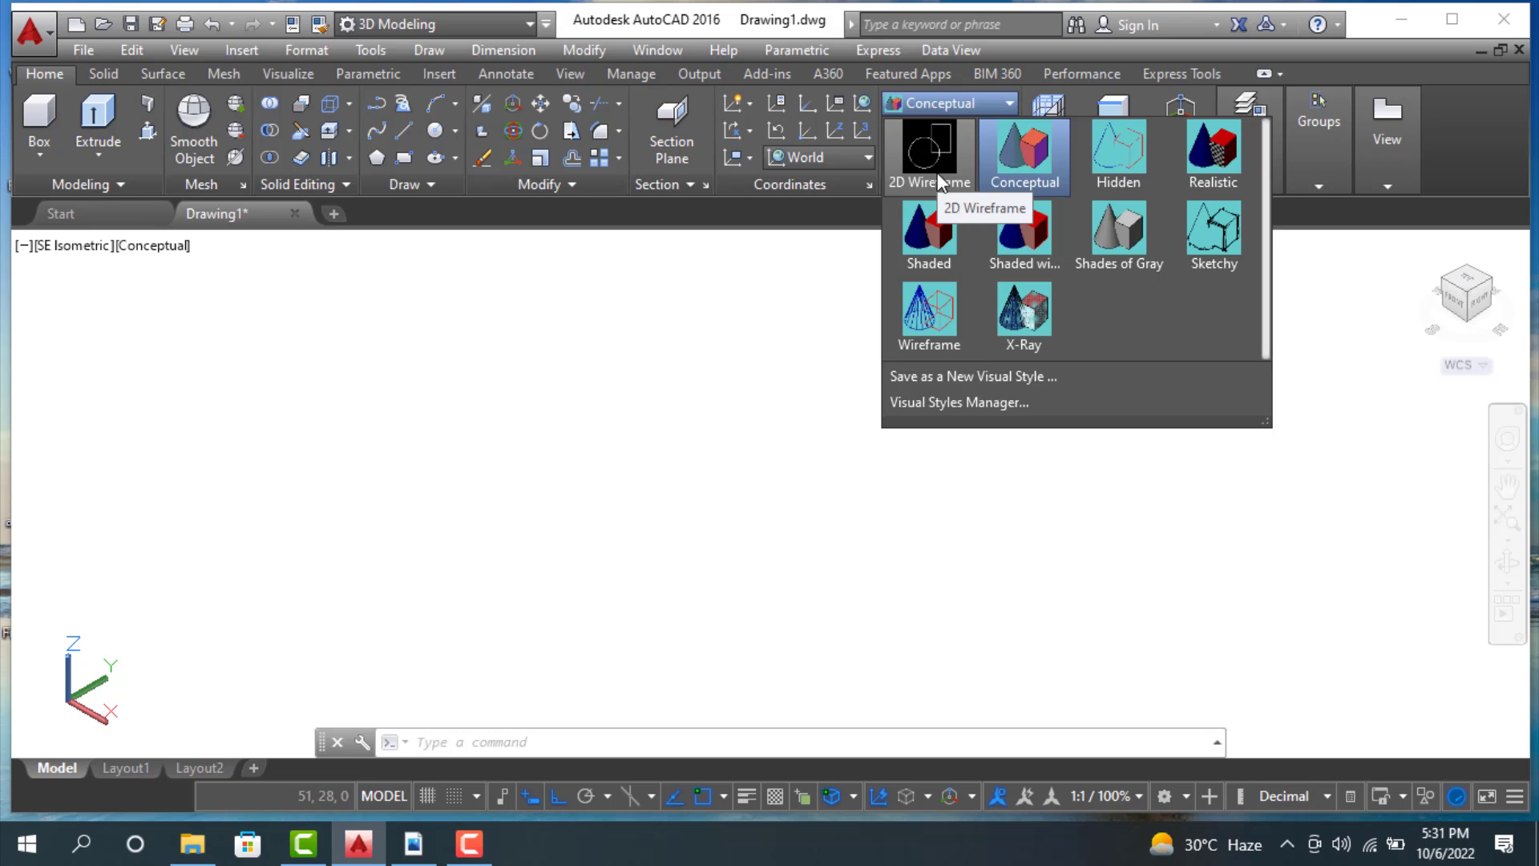
pyautogui.click(1020, 172)
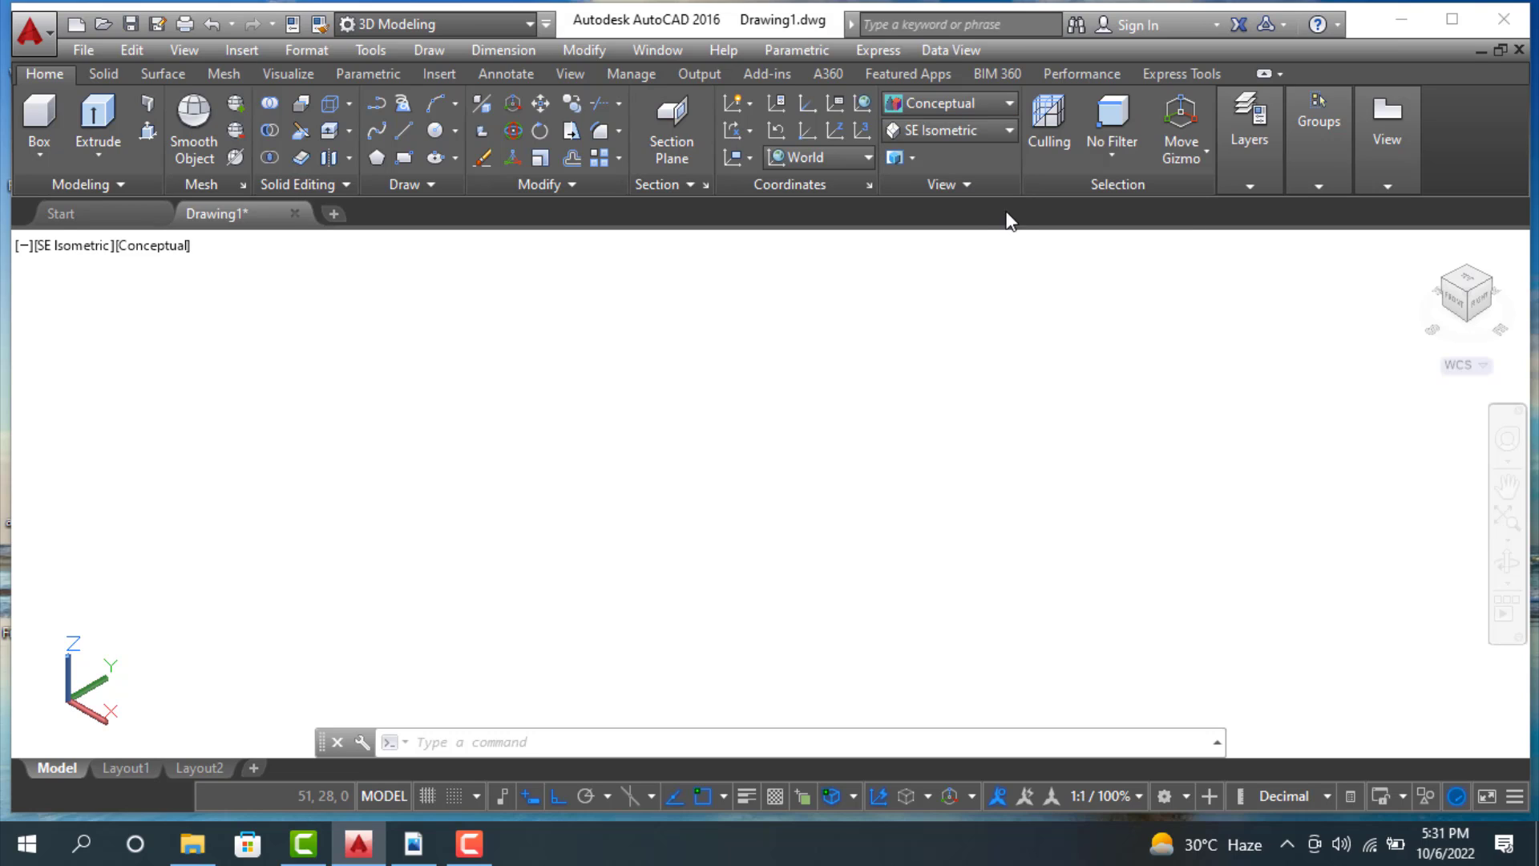
pyautogui.click(938, 109)
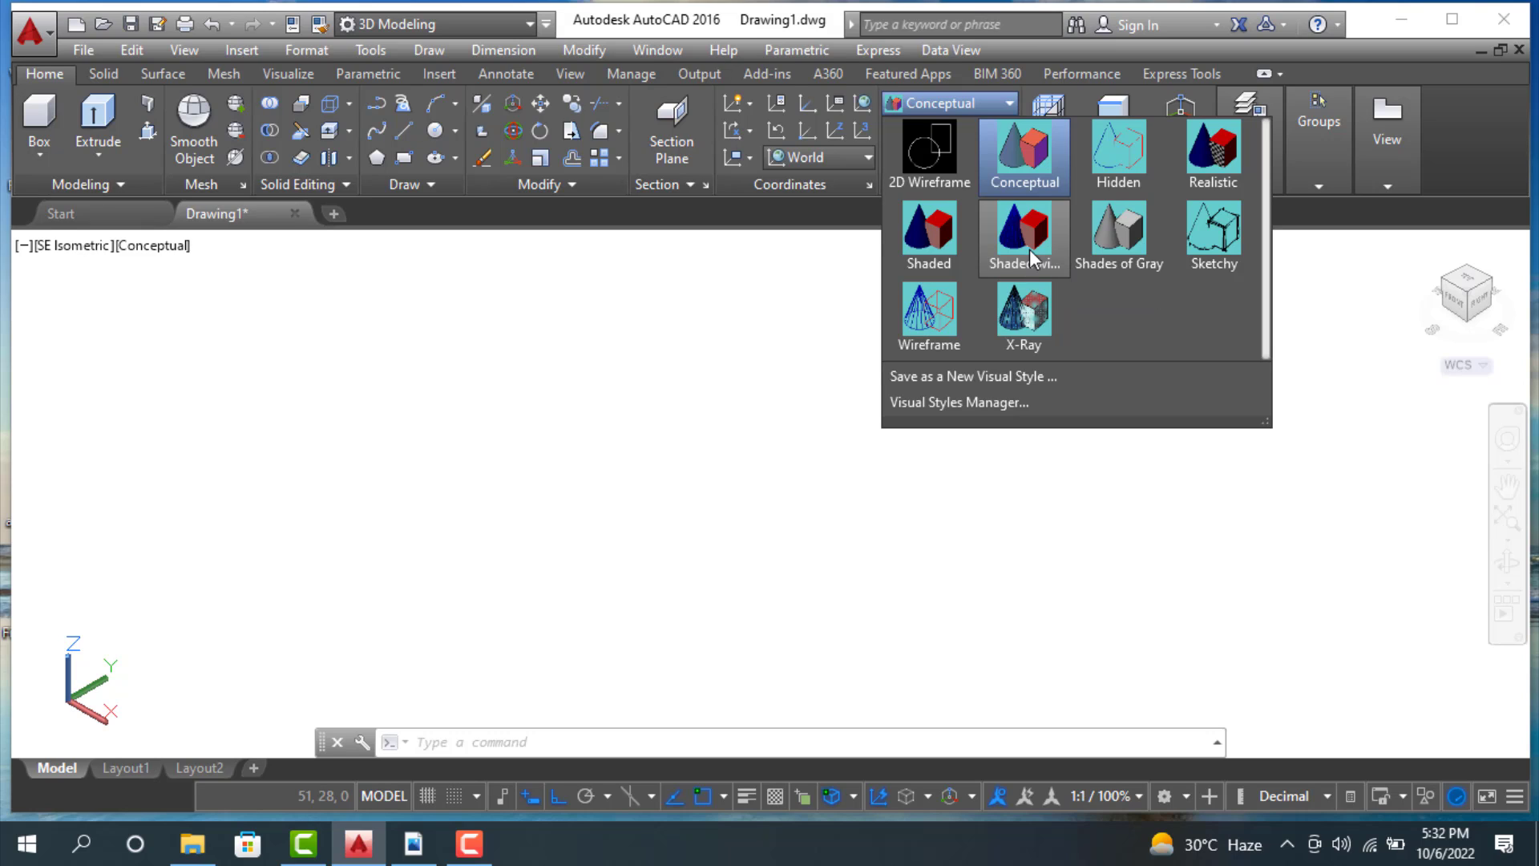
pyautogui.click(1027, 167)
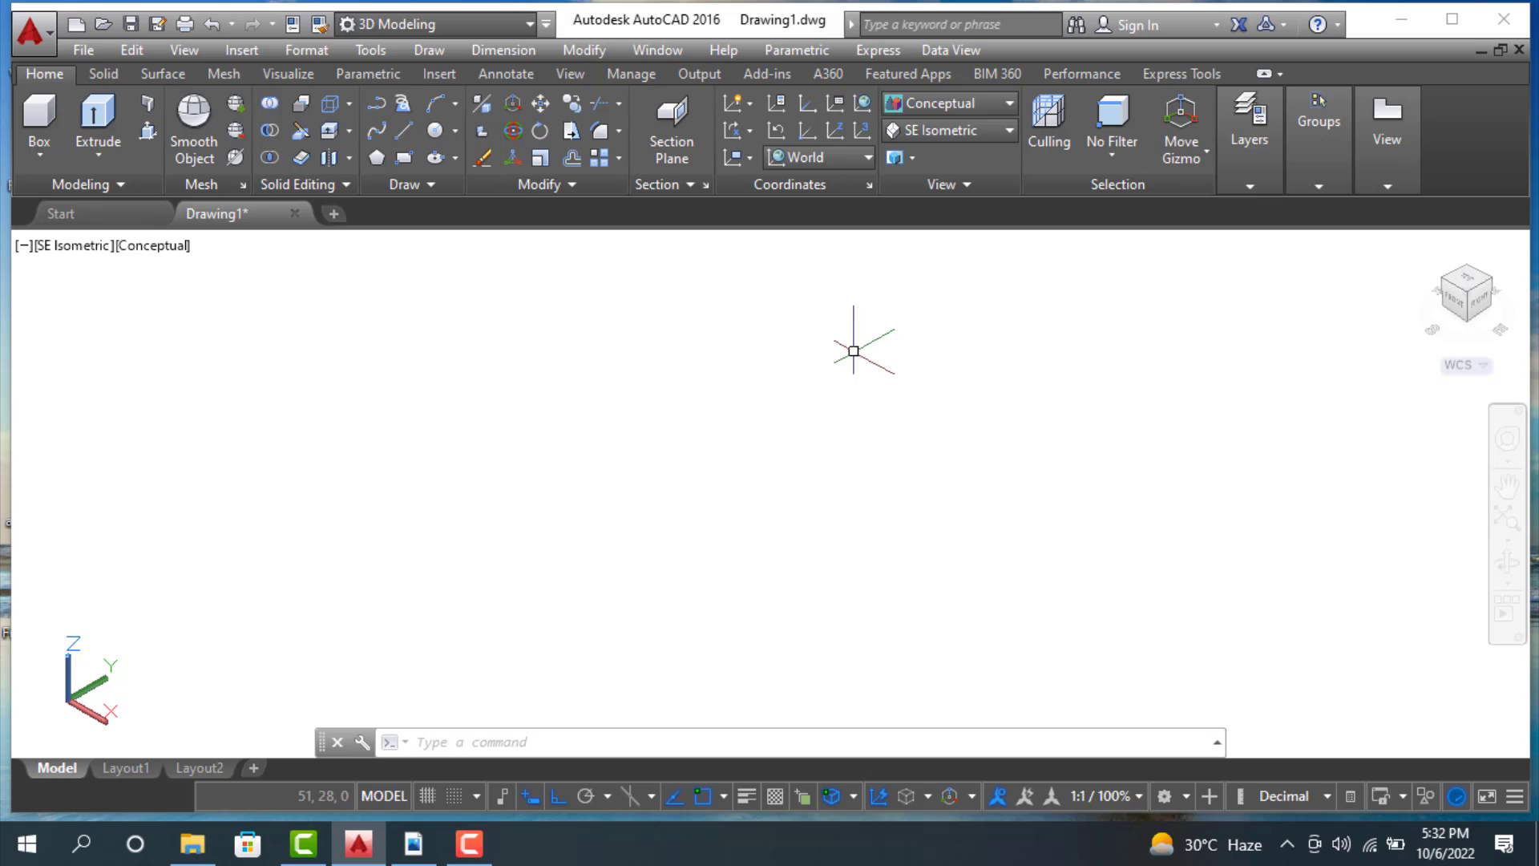
# Step: Set the model view to SE Isometric
pyautogui.click(915, 133)
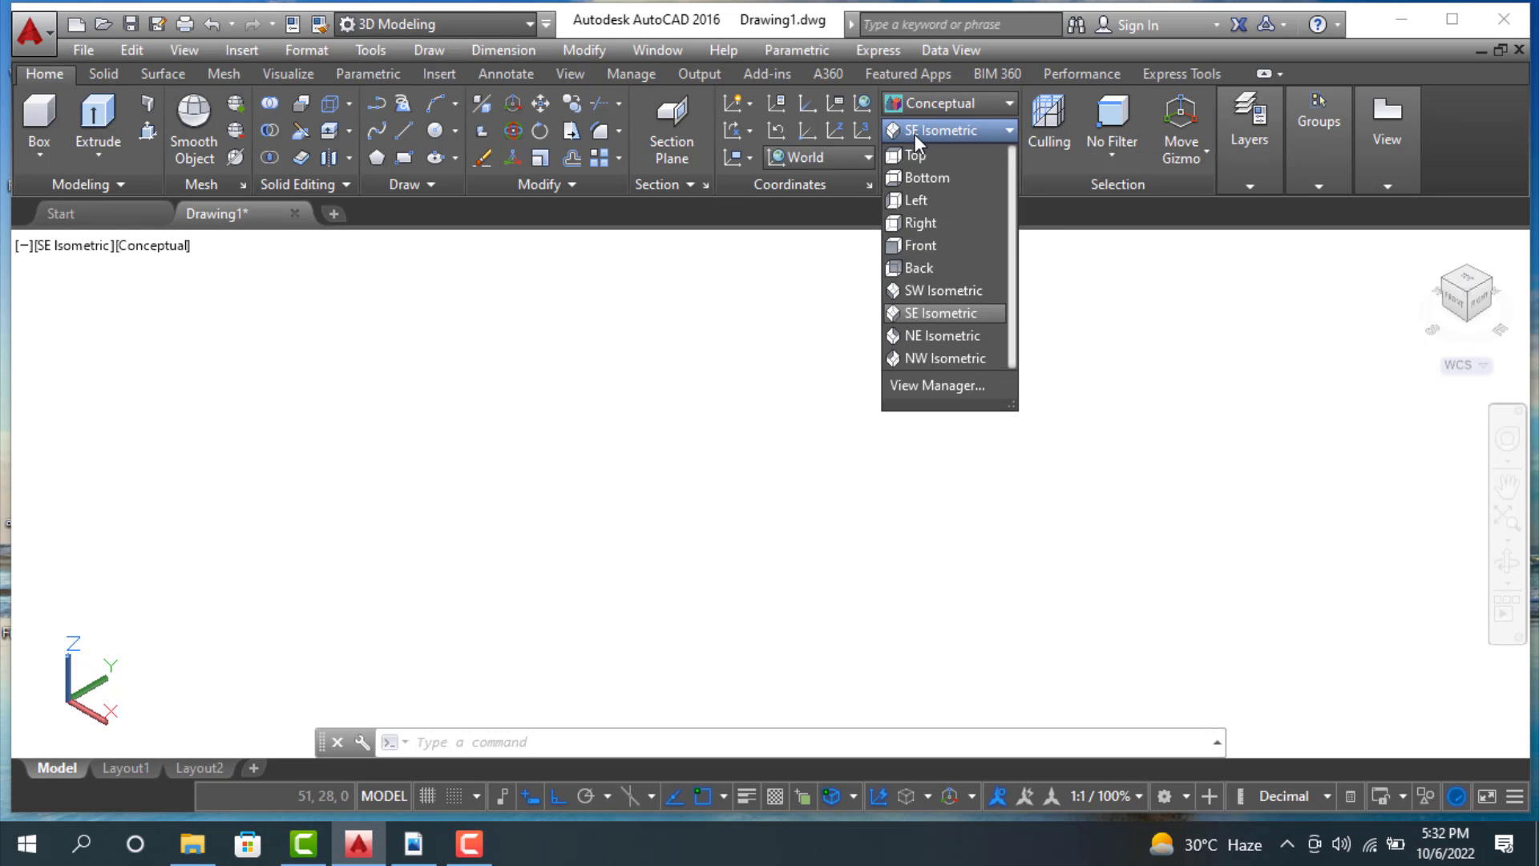
pyautogui.click(938, 313)
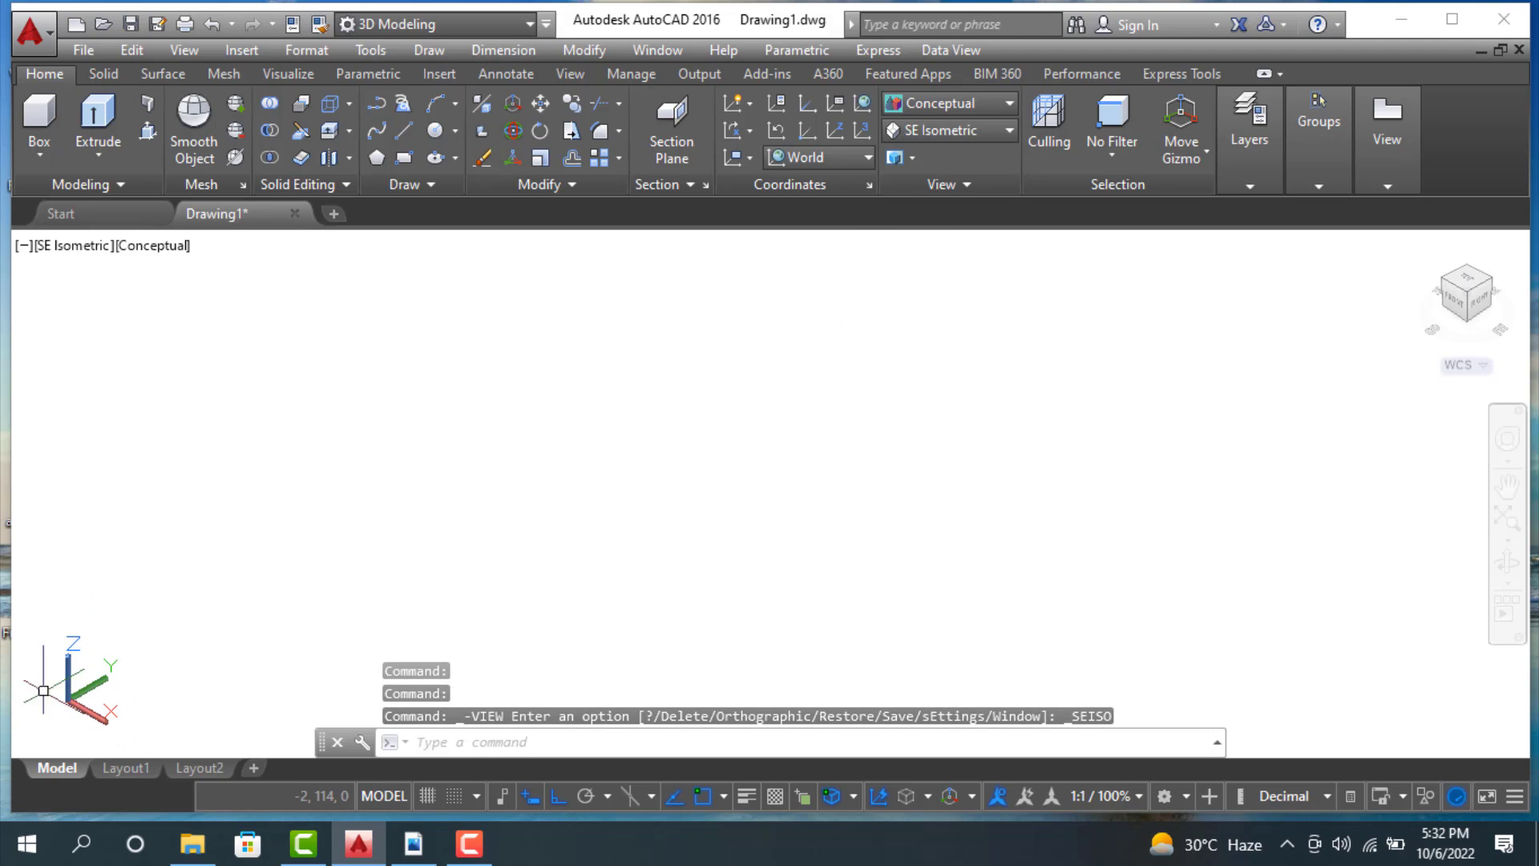
pyautogui.moveTo(189, 653)
pyautogui.mouseDown(button='middle')
pyautogui.moveTo(277, 607)
pyautogui.moveTo(230, 633)
pyautogui.mouseUp(button='middle')
pyautogui.moveTo(261, 579); pyautogui.dragTo(220, 610, button='middle')
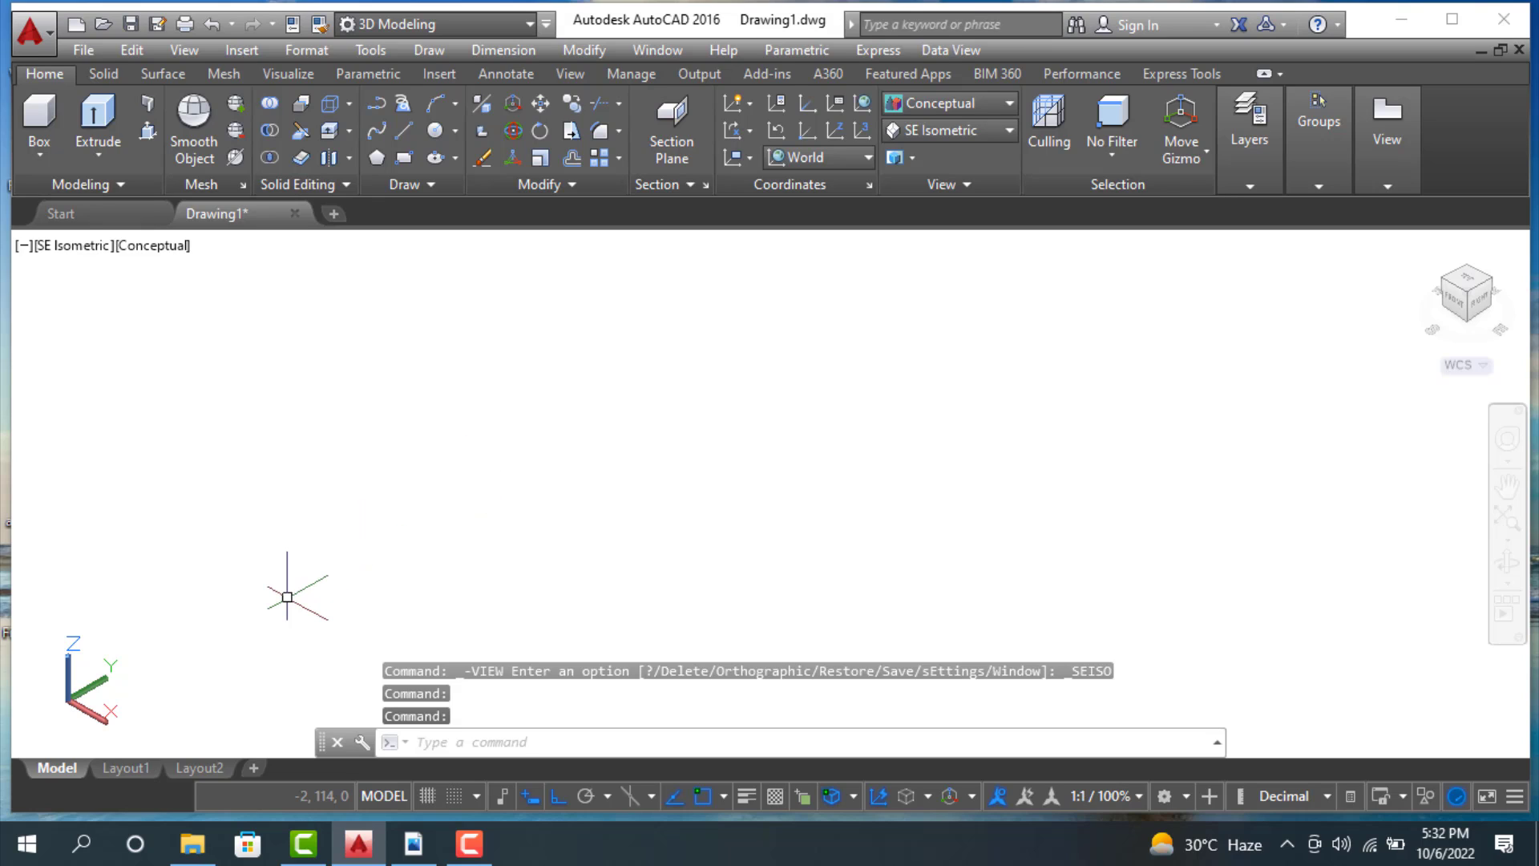
# Step: Set UCSICON to Noorigin so the UCS icon stays in the viewport corner
pyautogui.write('UCS')
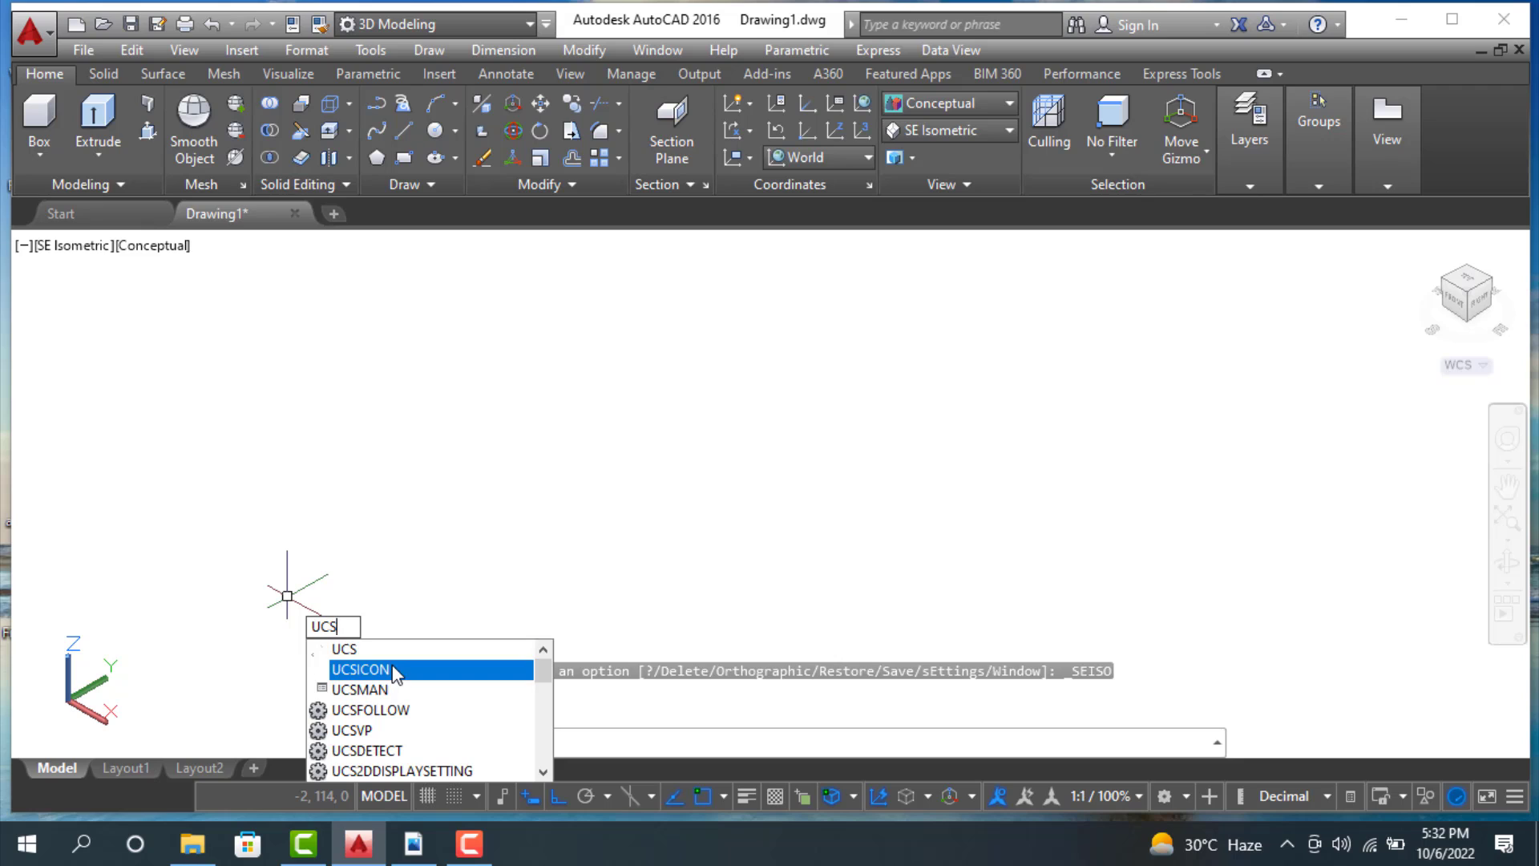
pyautogui.press('Down')
pyautogui.press('Return')
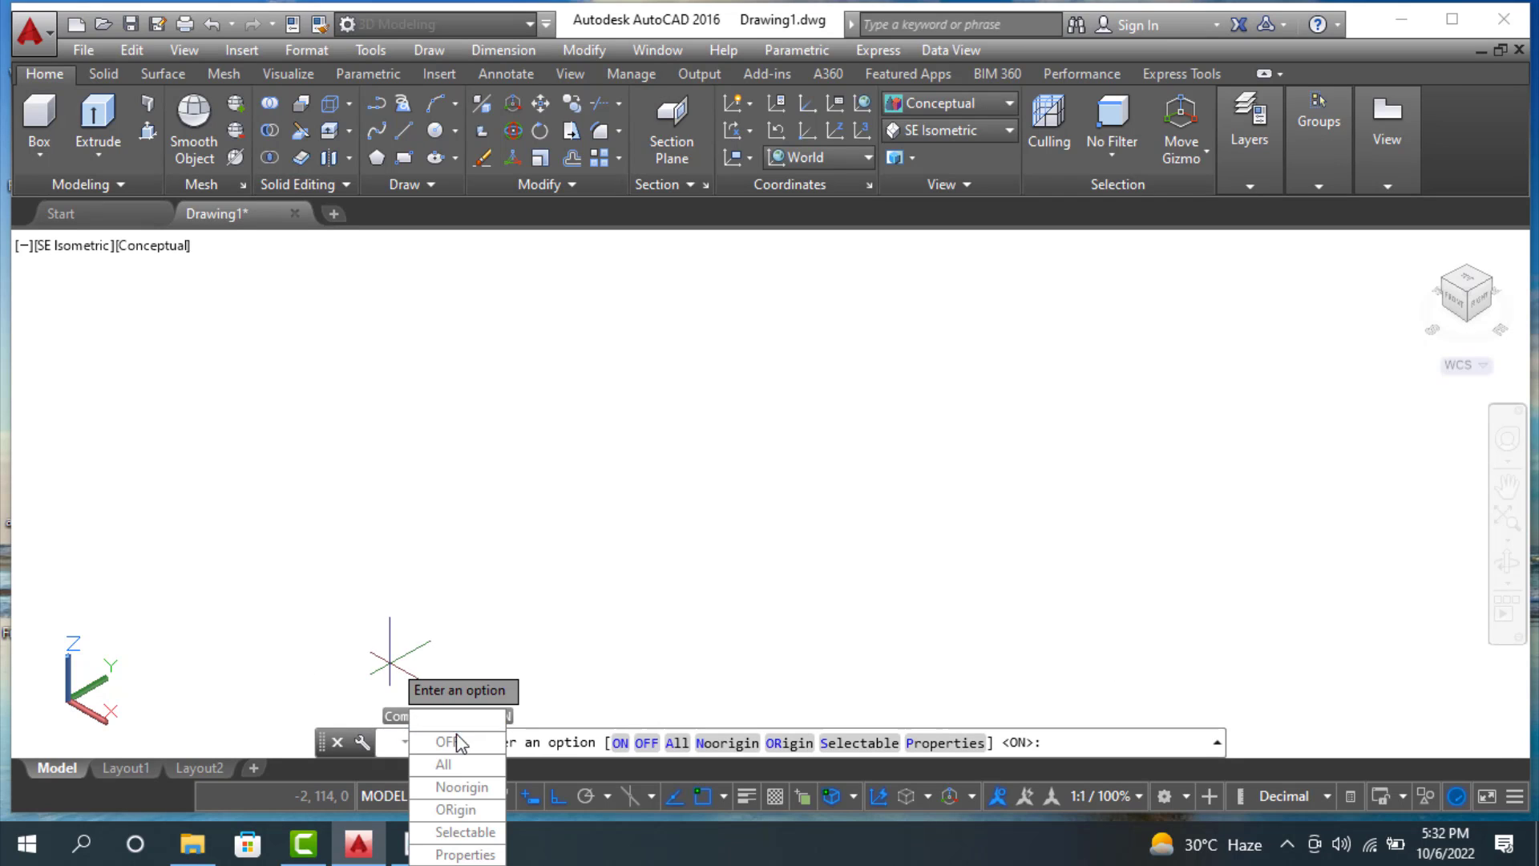
pyautogui.click(461, 787)
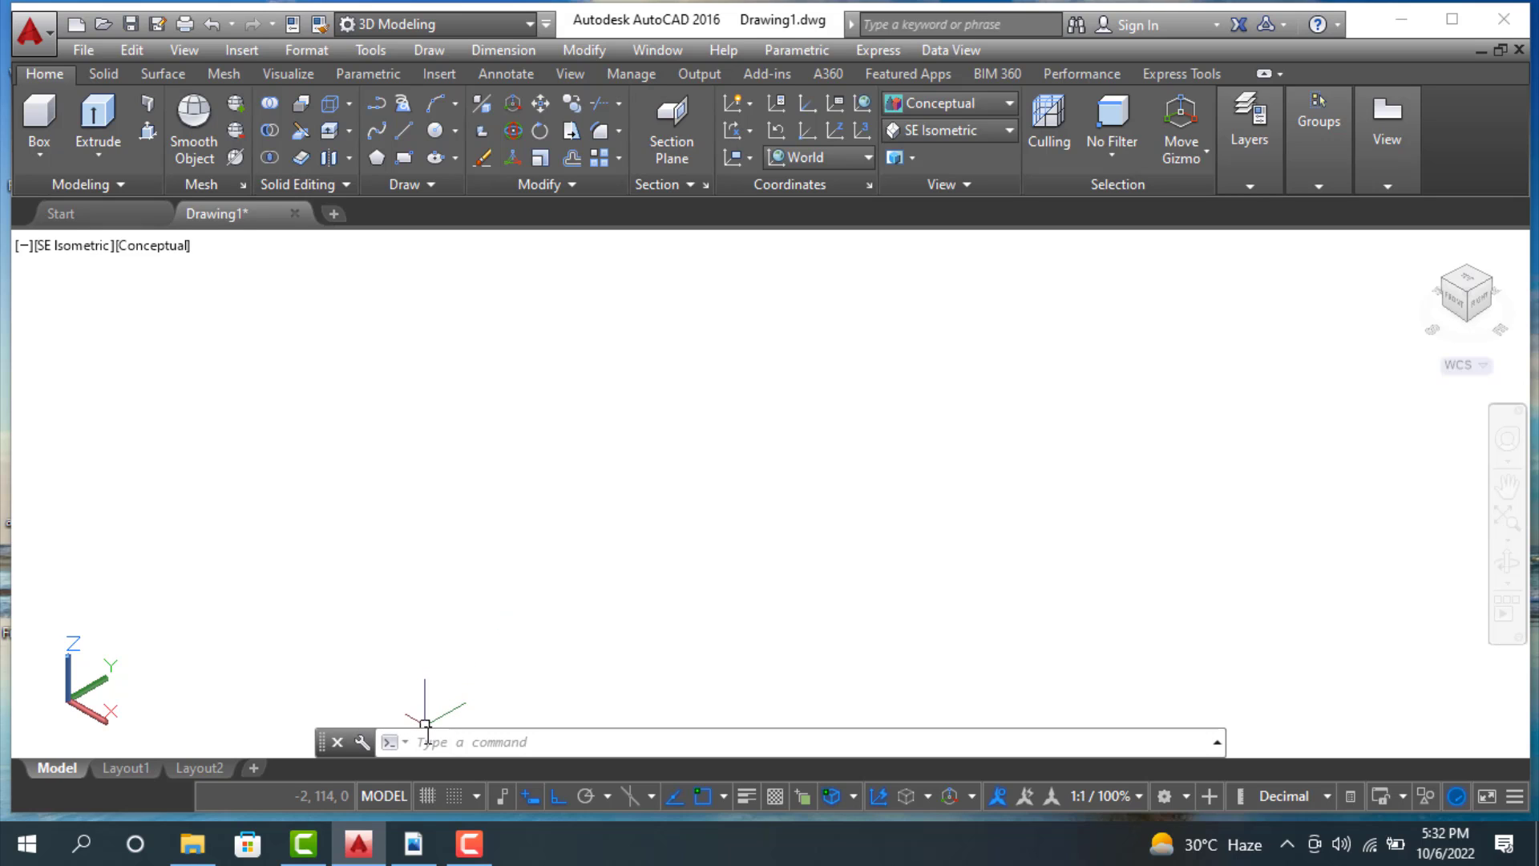
# Step: Consult the part dimensions in 3D Ex.1.pdf in Adobe Reader, and draw a 20 x 20 rectangle in the empty AutoCAD drawing
pyautogui.click(414, 843)
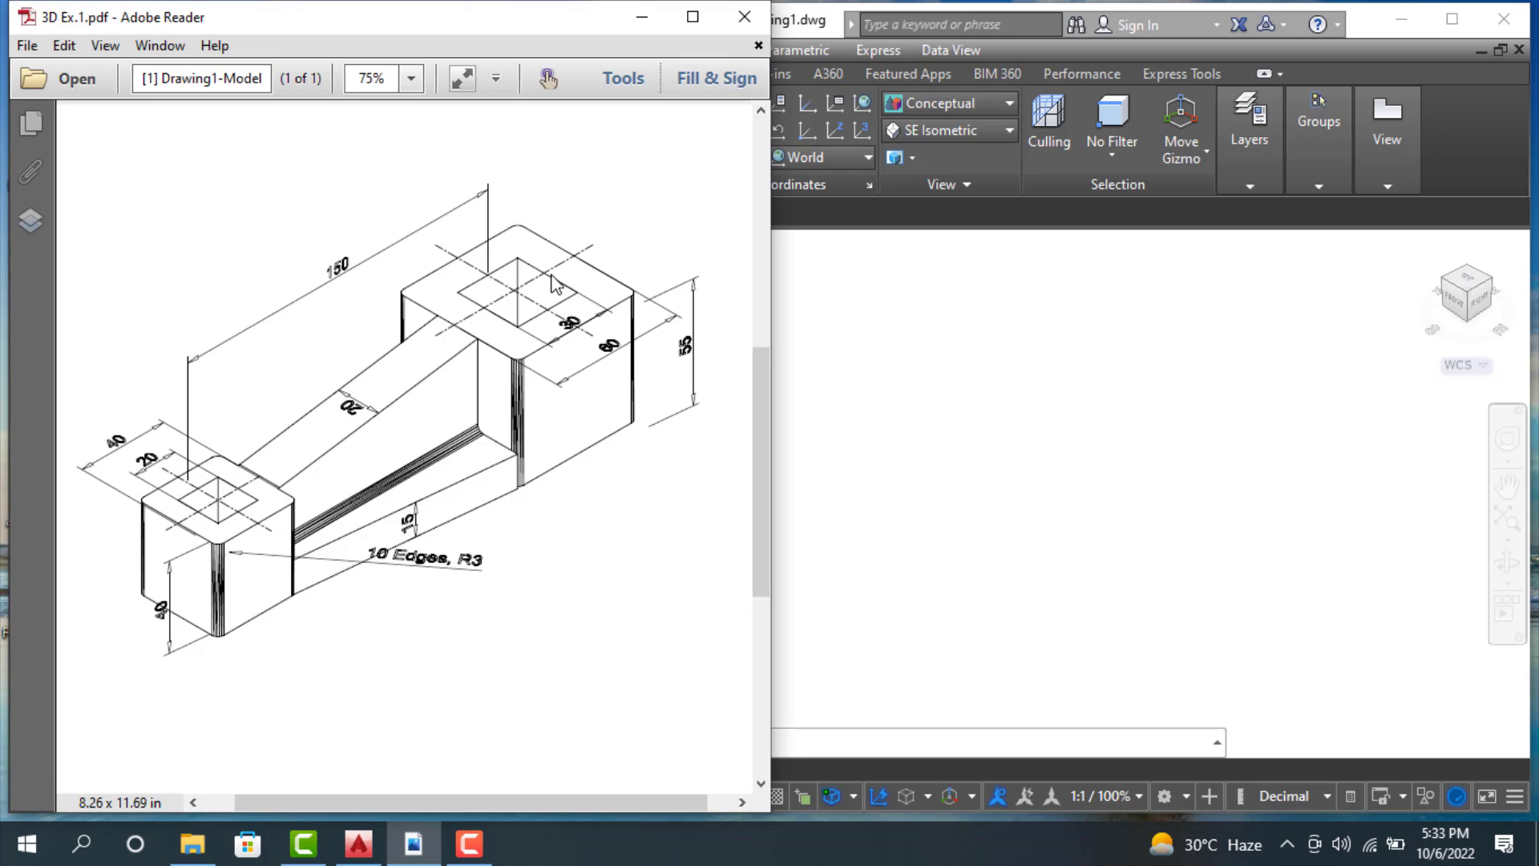
pyautogui.click(633, 21)
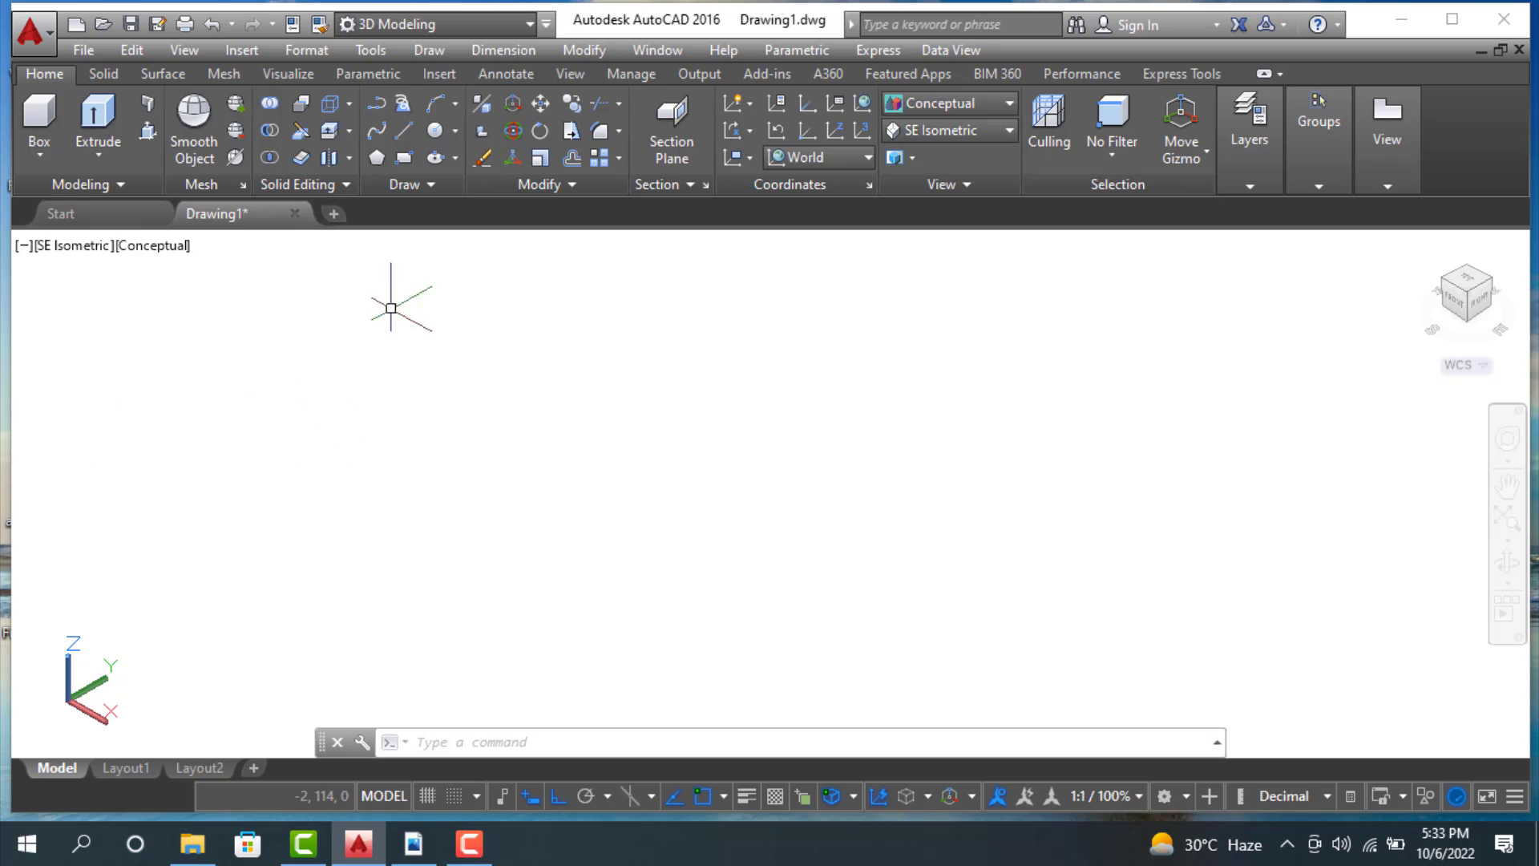
pyautogui.click(402, 164)
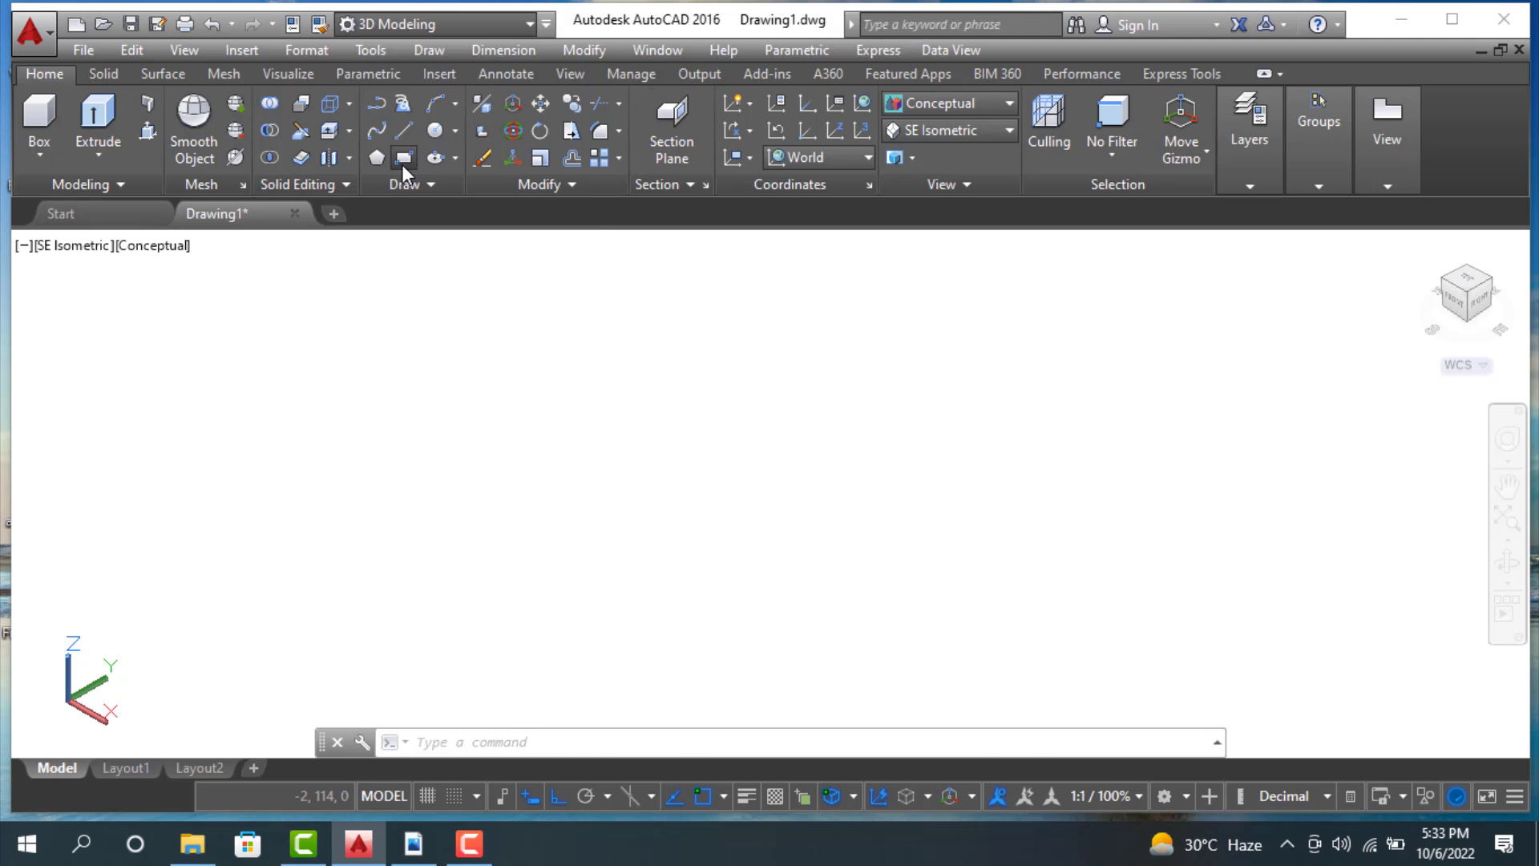
pyautogui.click(396, 498)
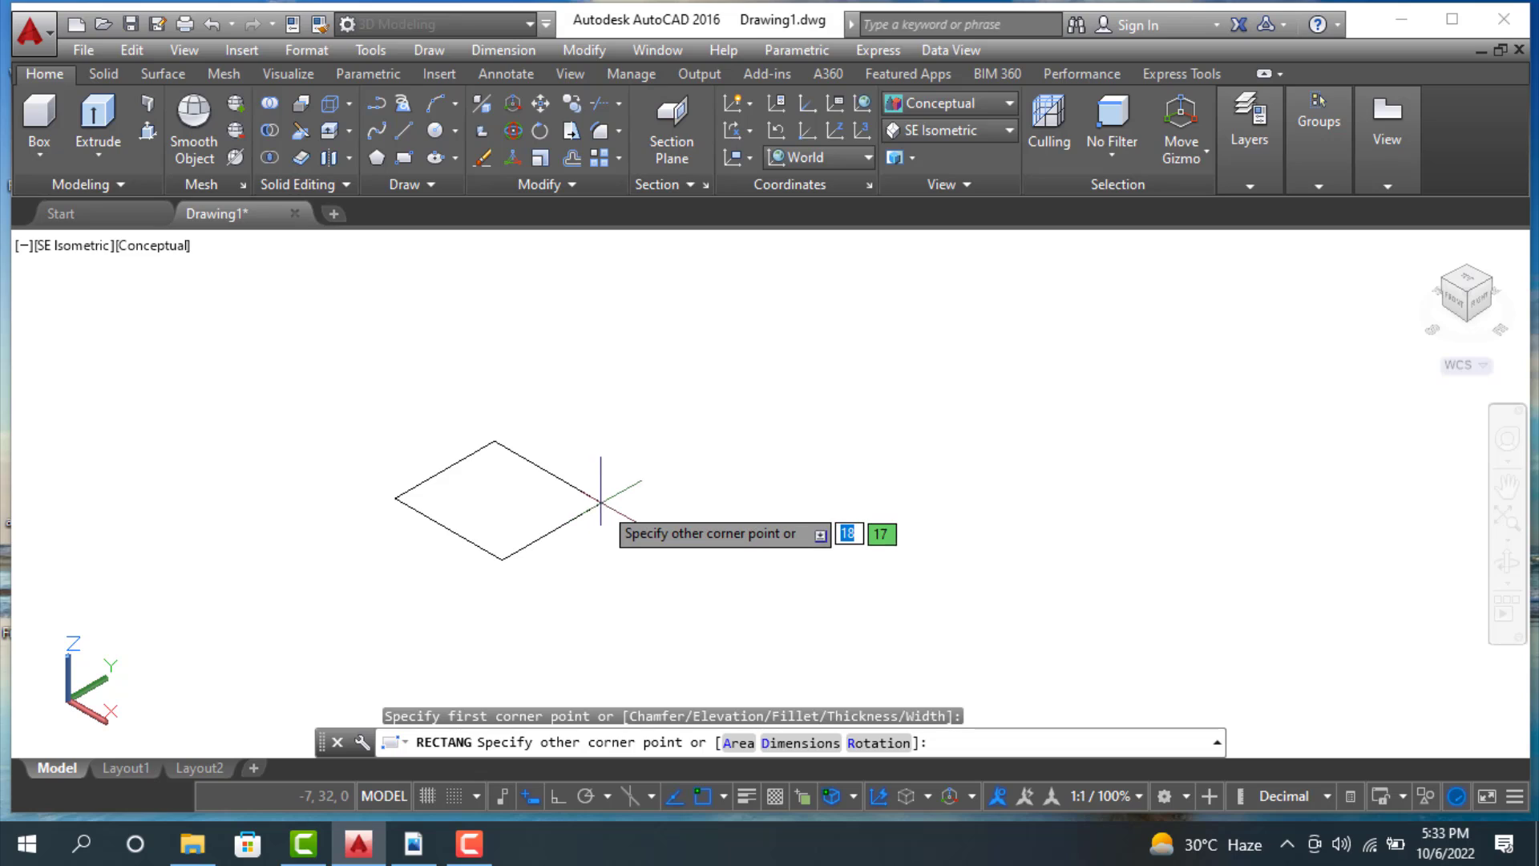
pyautogui.write('20')
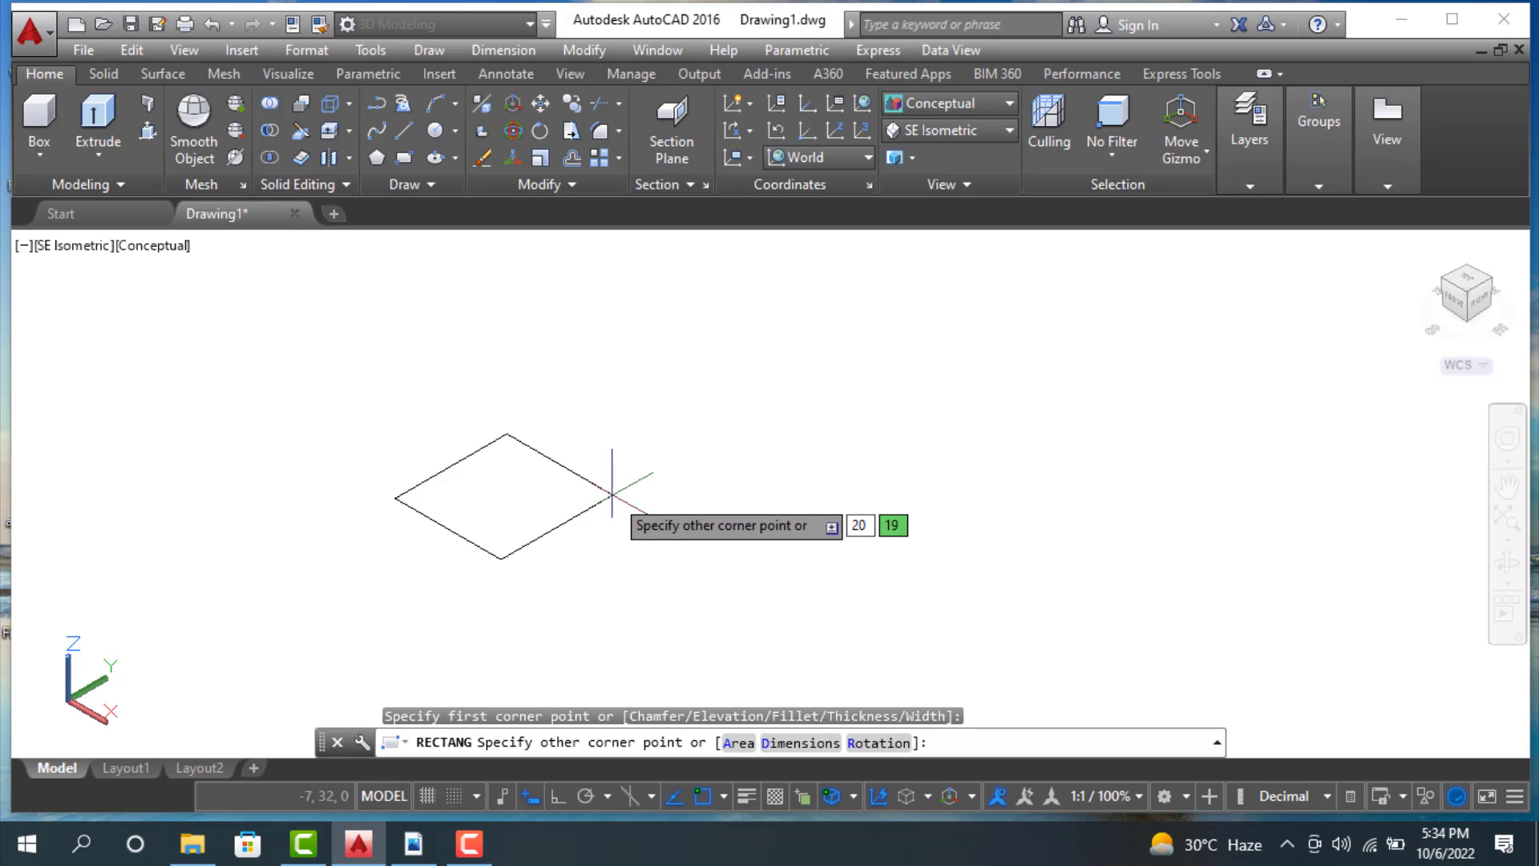
pyautogui.press('Tab')
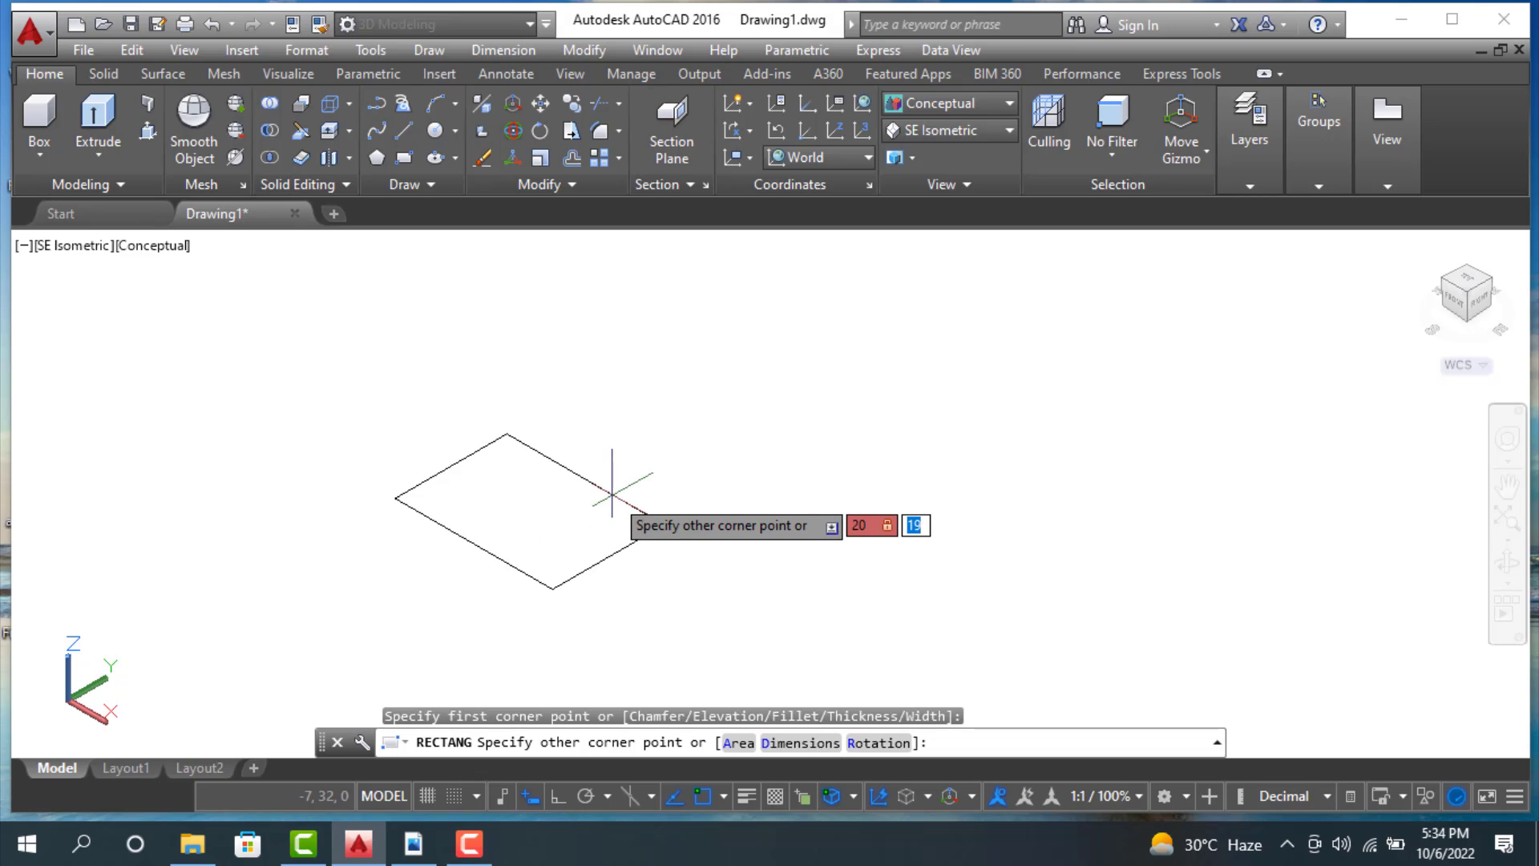
pyautogui.click(612, 494)
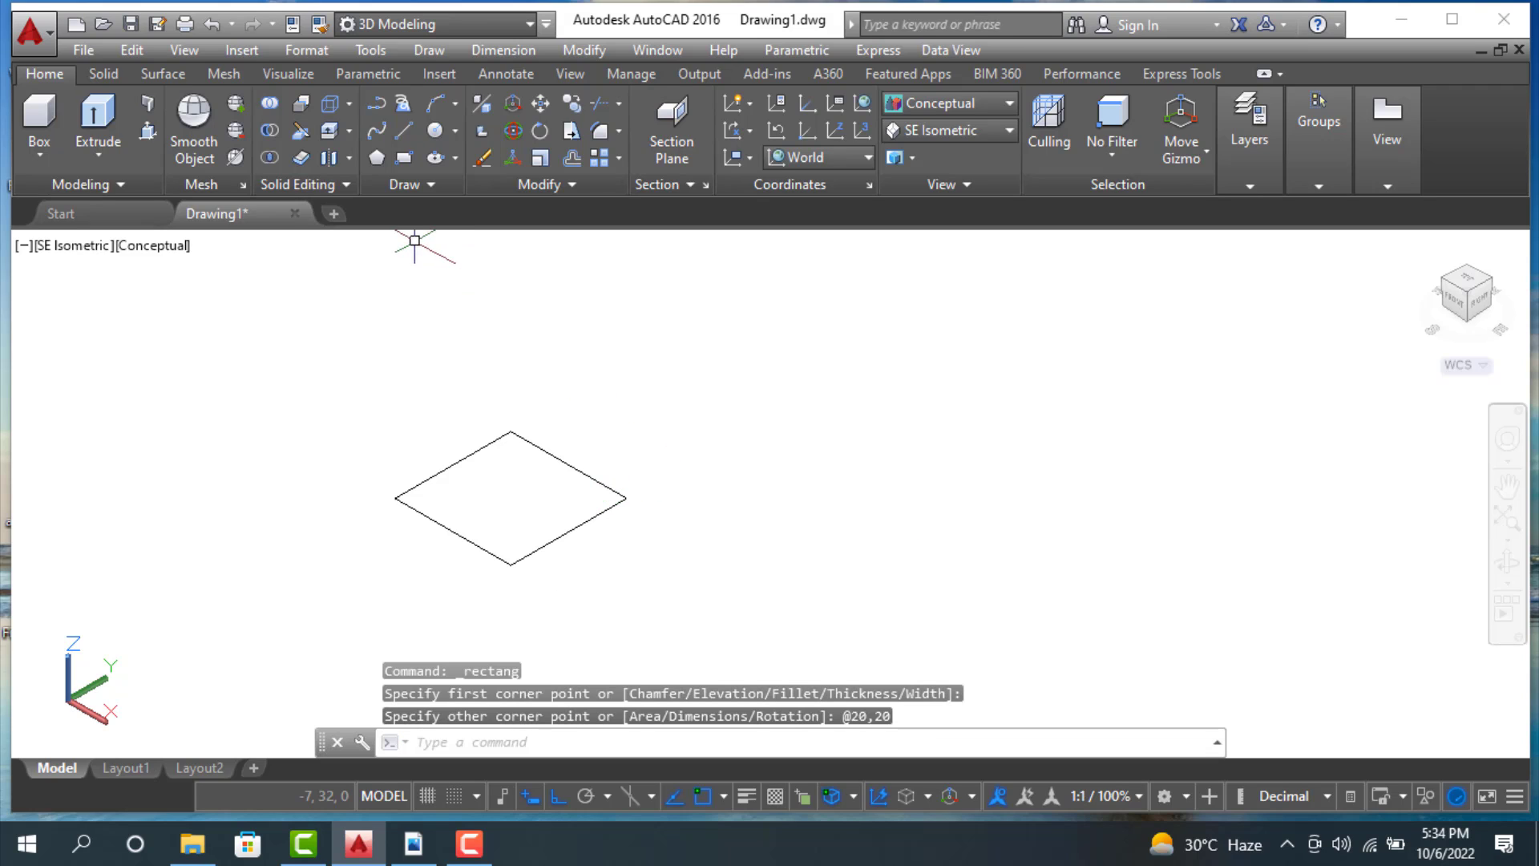
# Step: Draw a 40 x 40 rectangle beside the 20 x 20 rectangle
pyautogui.click(403, 157)
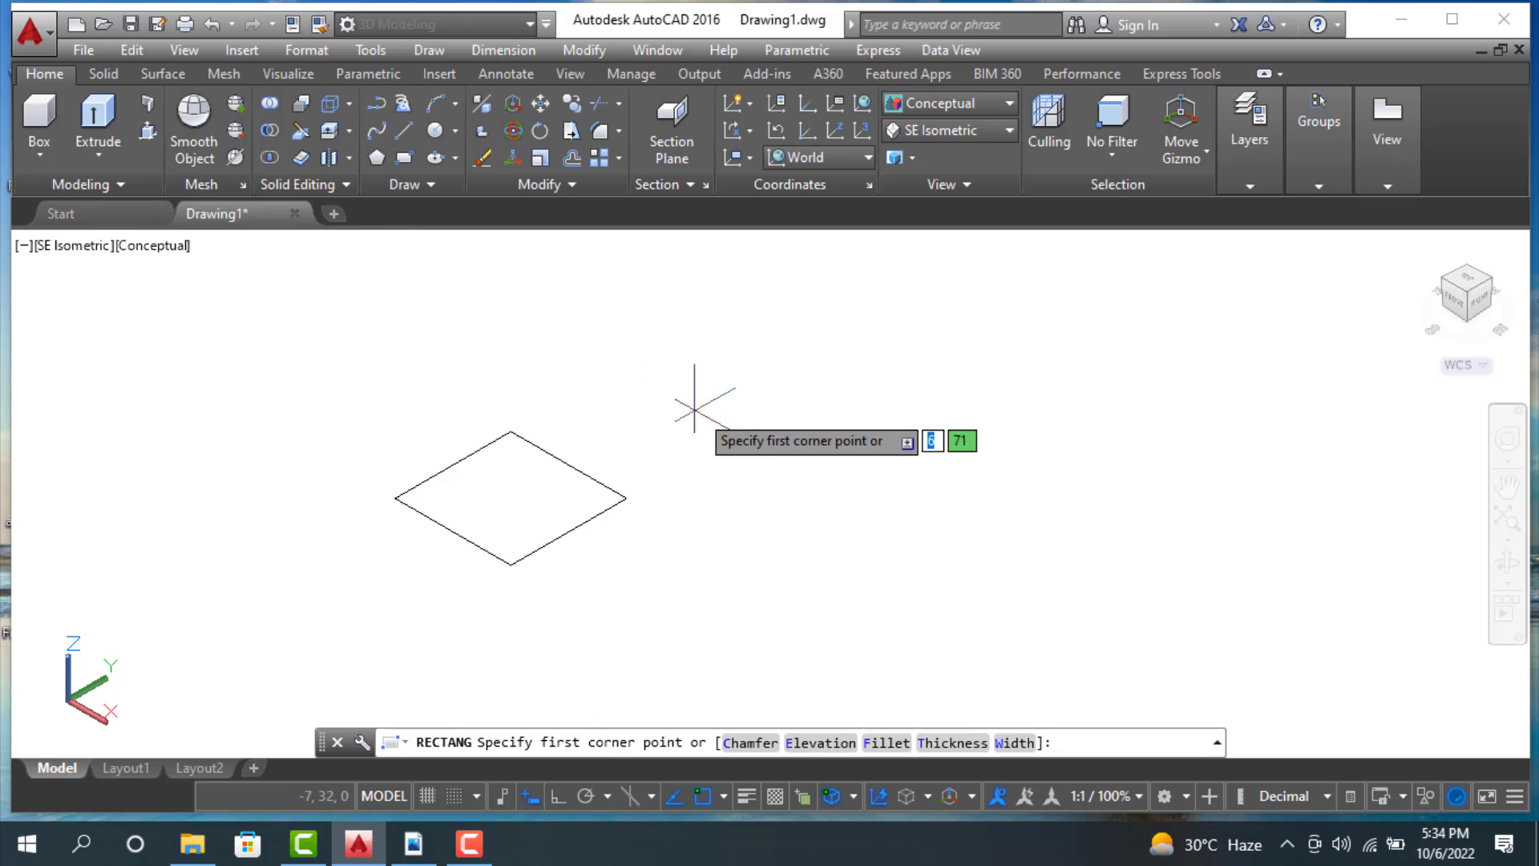
pyautogui.click(730, 454)
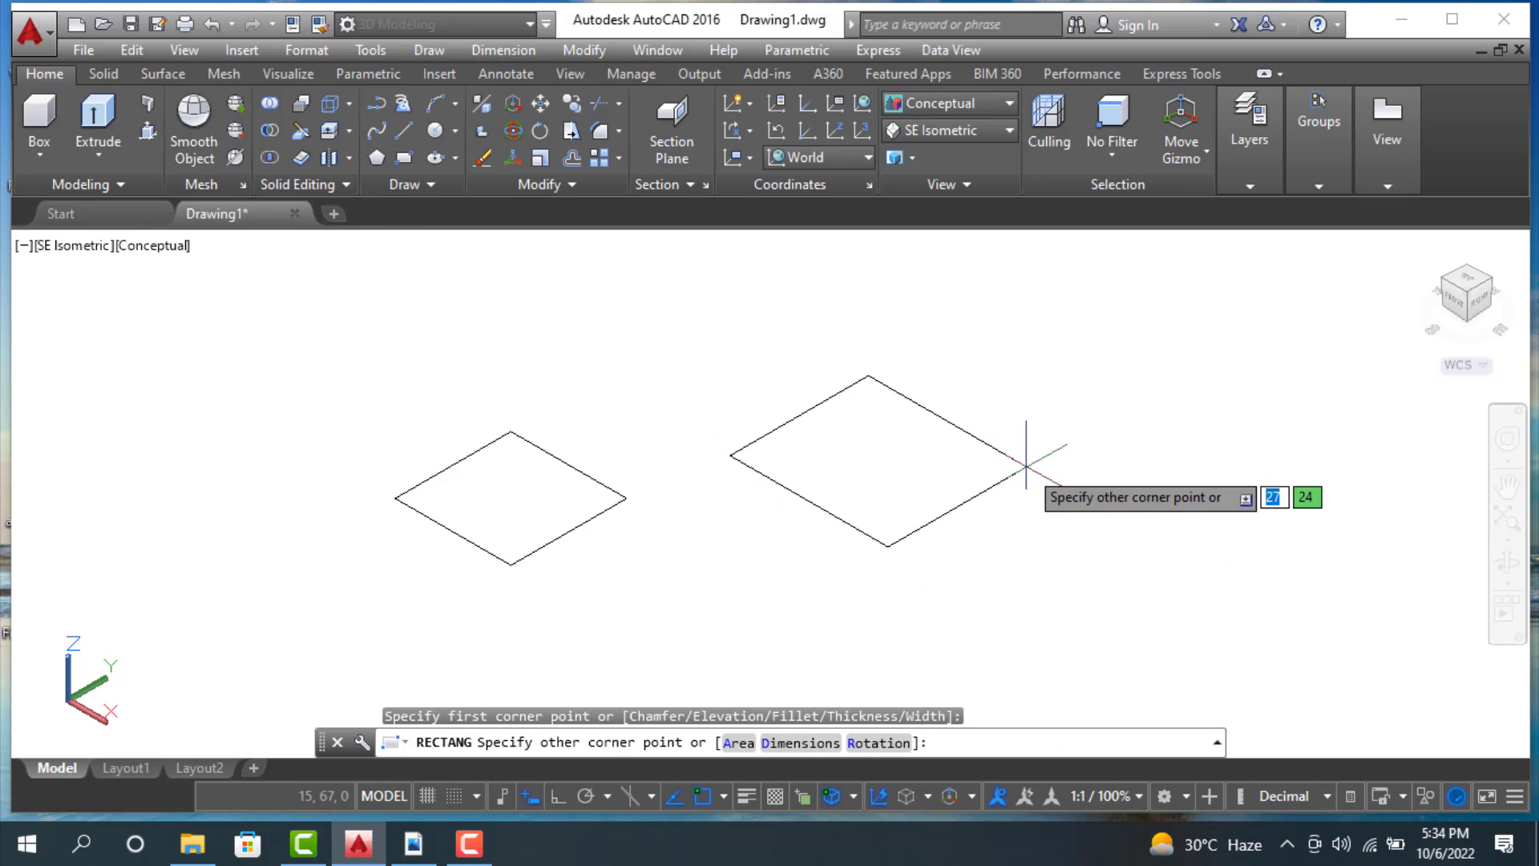
pyautogui.write('40')
pyautogui.press('Tab')
pyautogui.write('40')
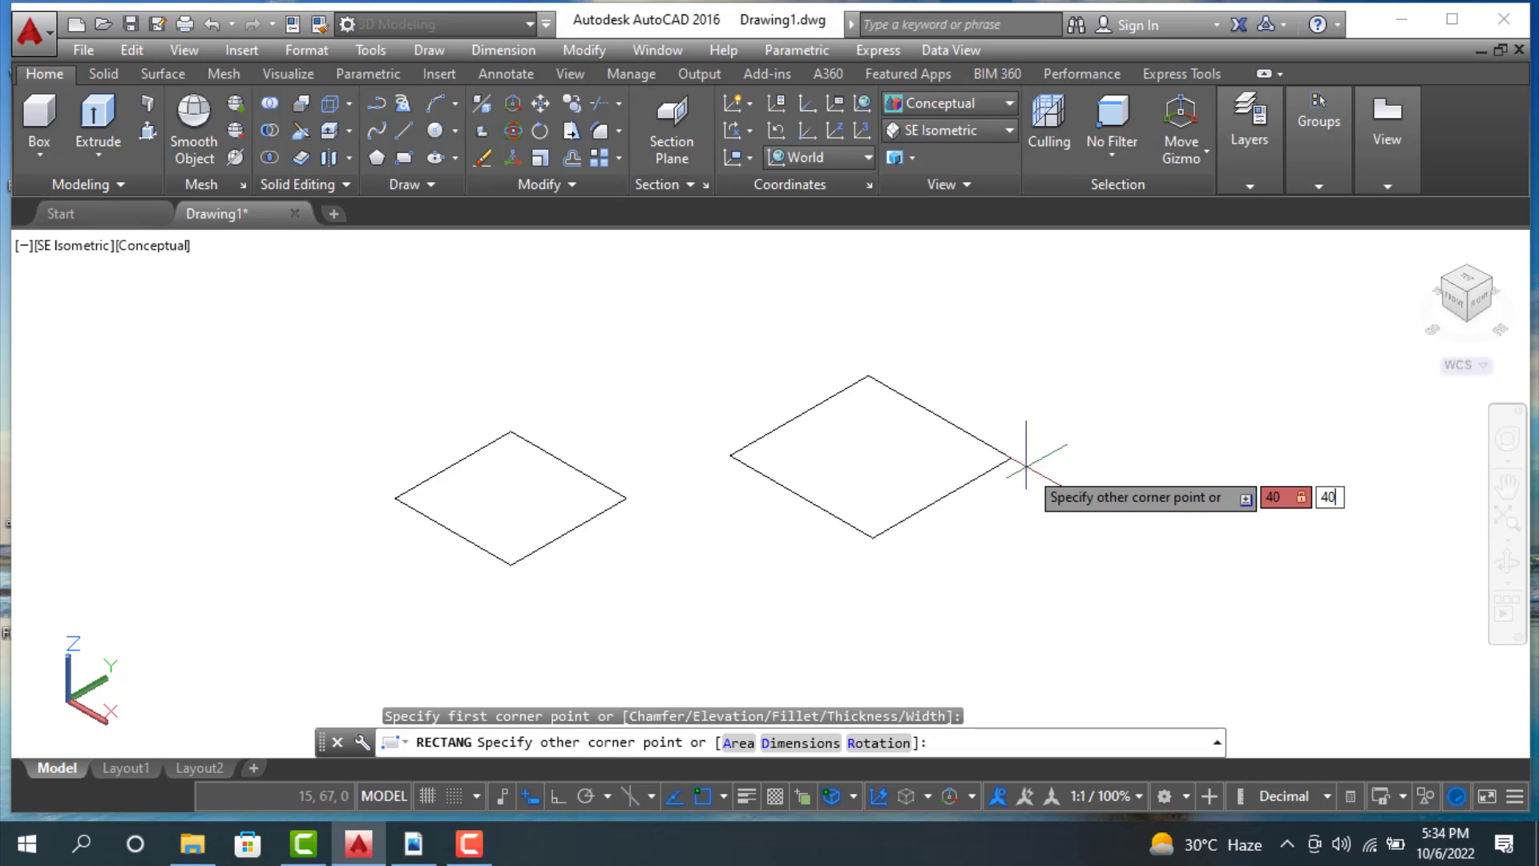
pyautogui.press('Return')
# Step: Move the 40 x 40 rectangle from its geometric center to the geometric center of the 20 x 20 rectangle
pyautogui.click(1046, 538)
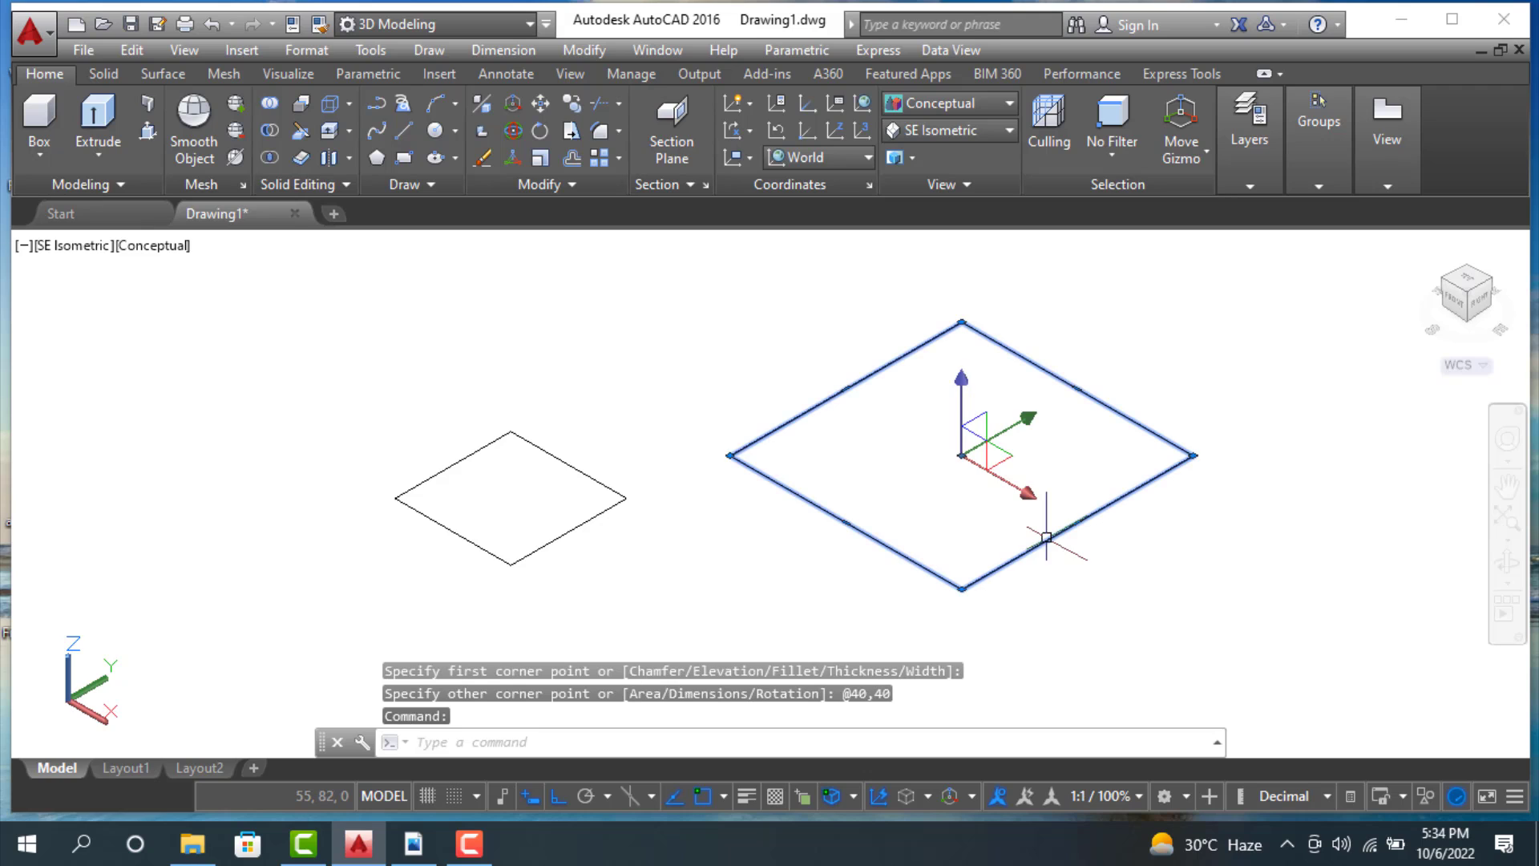
pyautogui.click(542, 107)
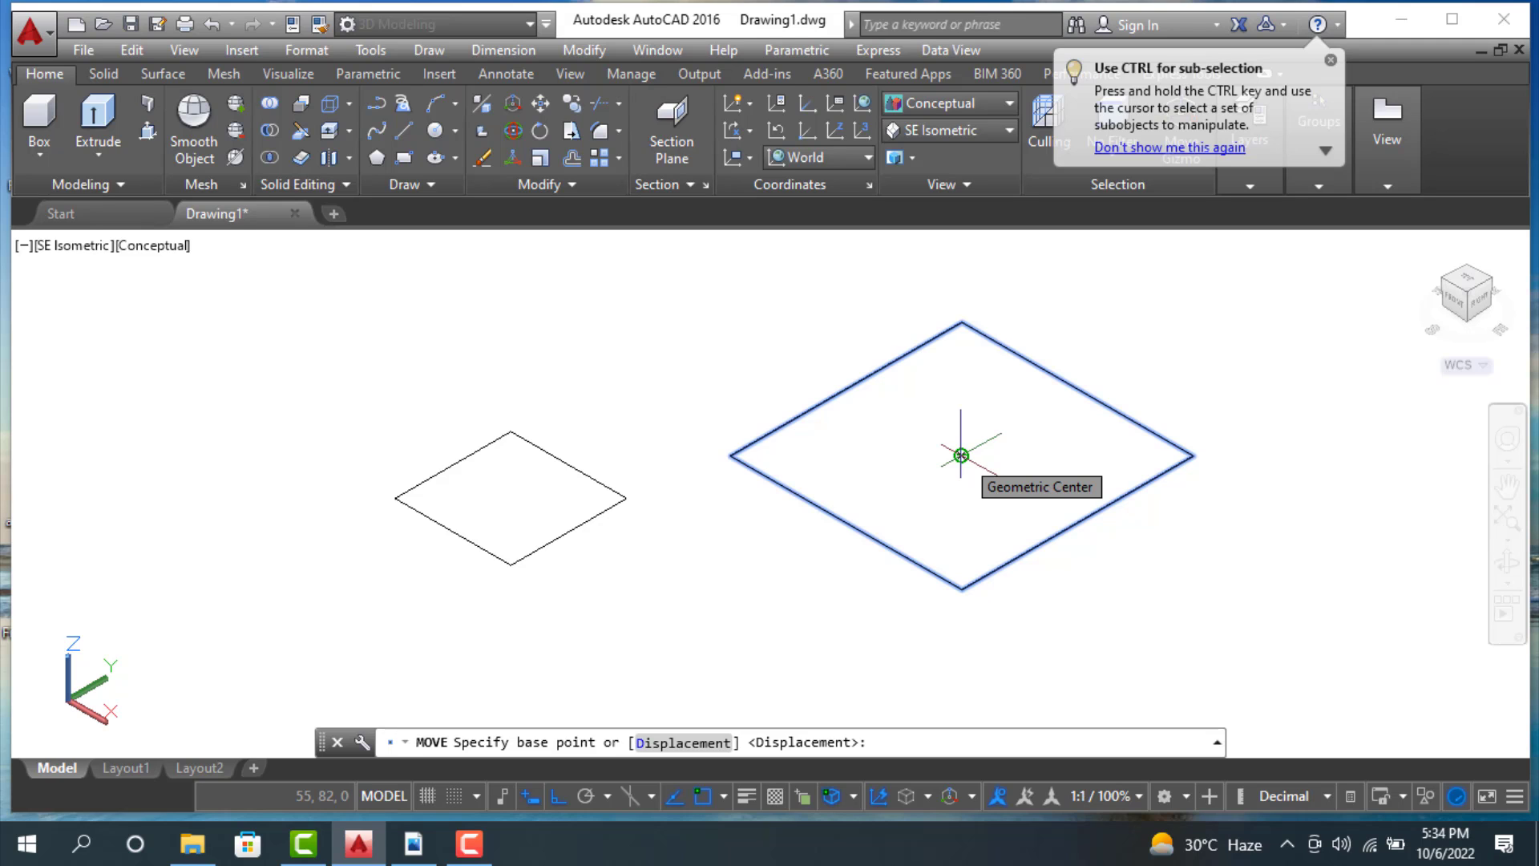
pyautogui.click(962, 456)
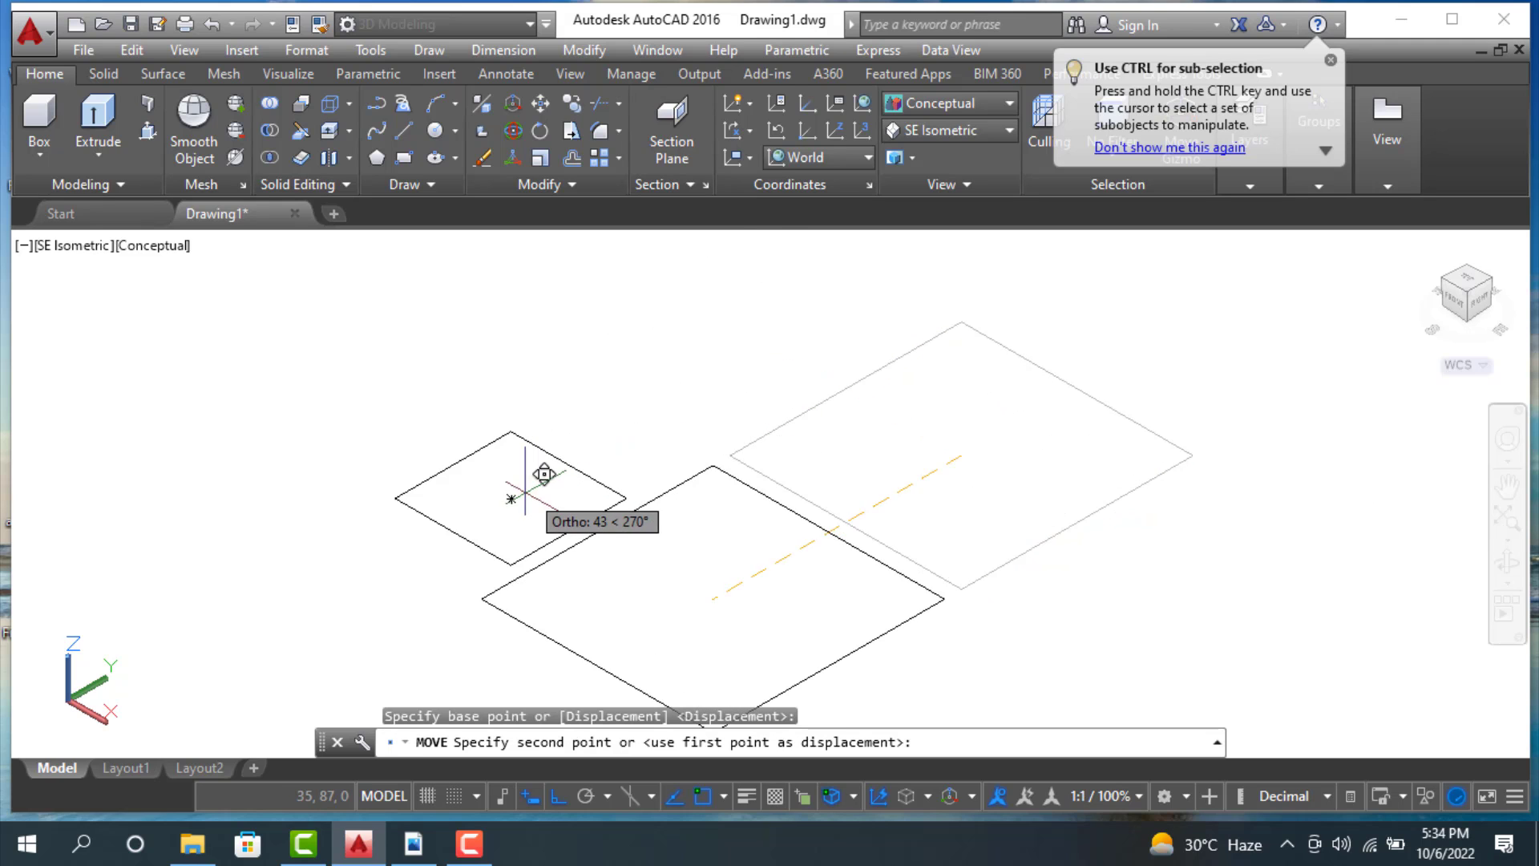
pyautogui.click(511, 499)
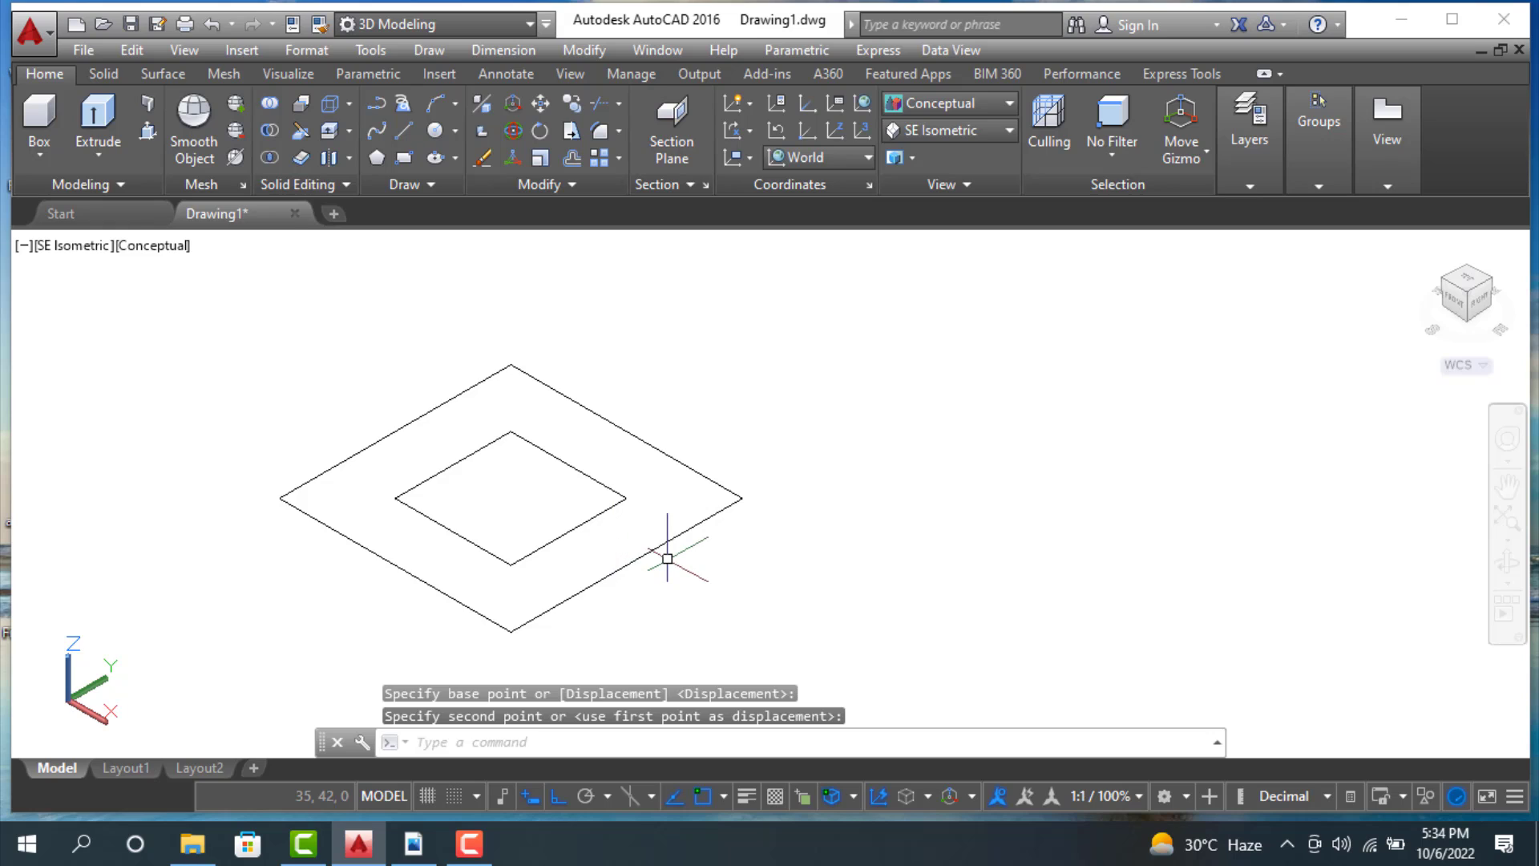
# Step: Draw a 150-unit line from the common center of the two concentric rectangles along the positive Y axis
pyautogui.moveTo(667, 559); pyautogui.dragTo(815, 543, button='middle')
pyautogui.scroll(-2, 566, 549)
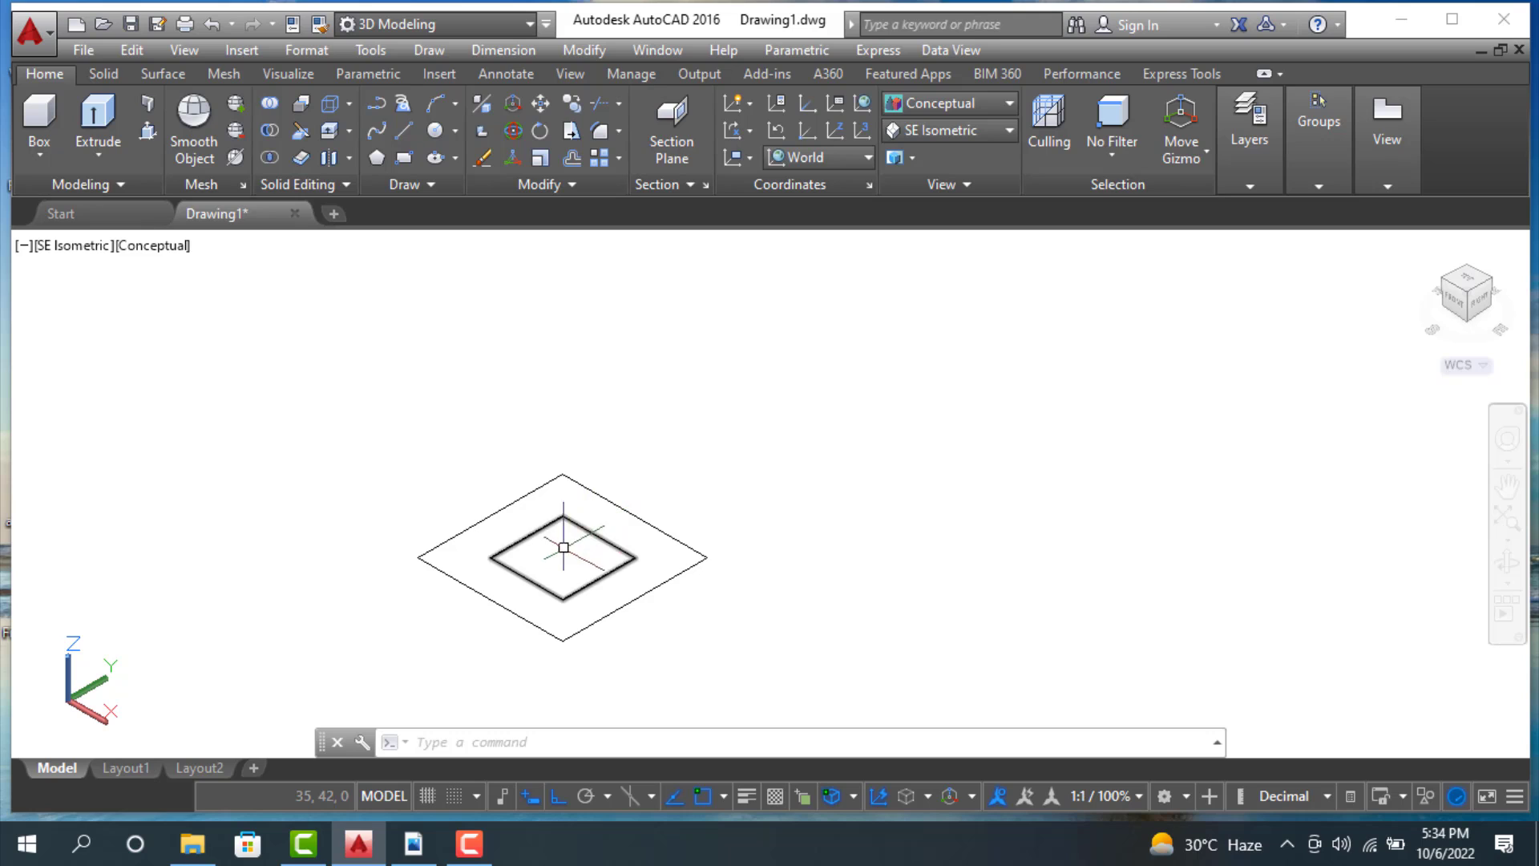
pyautogui.click(404, 130)
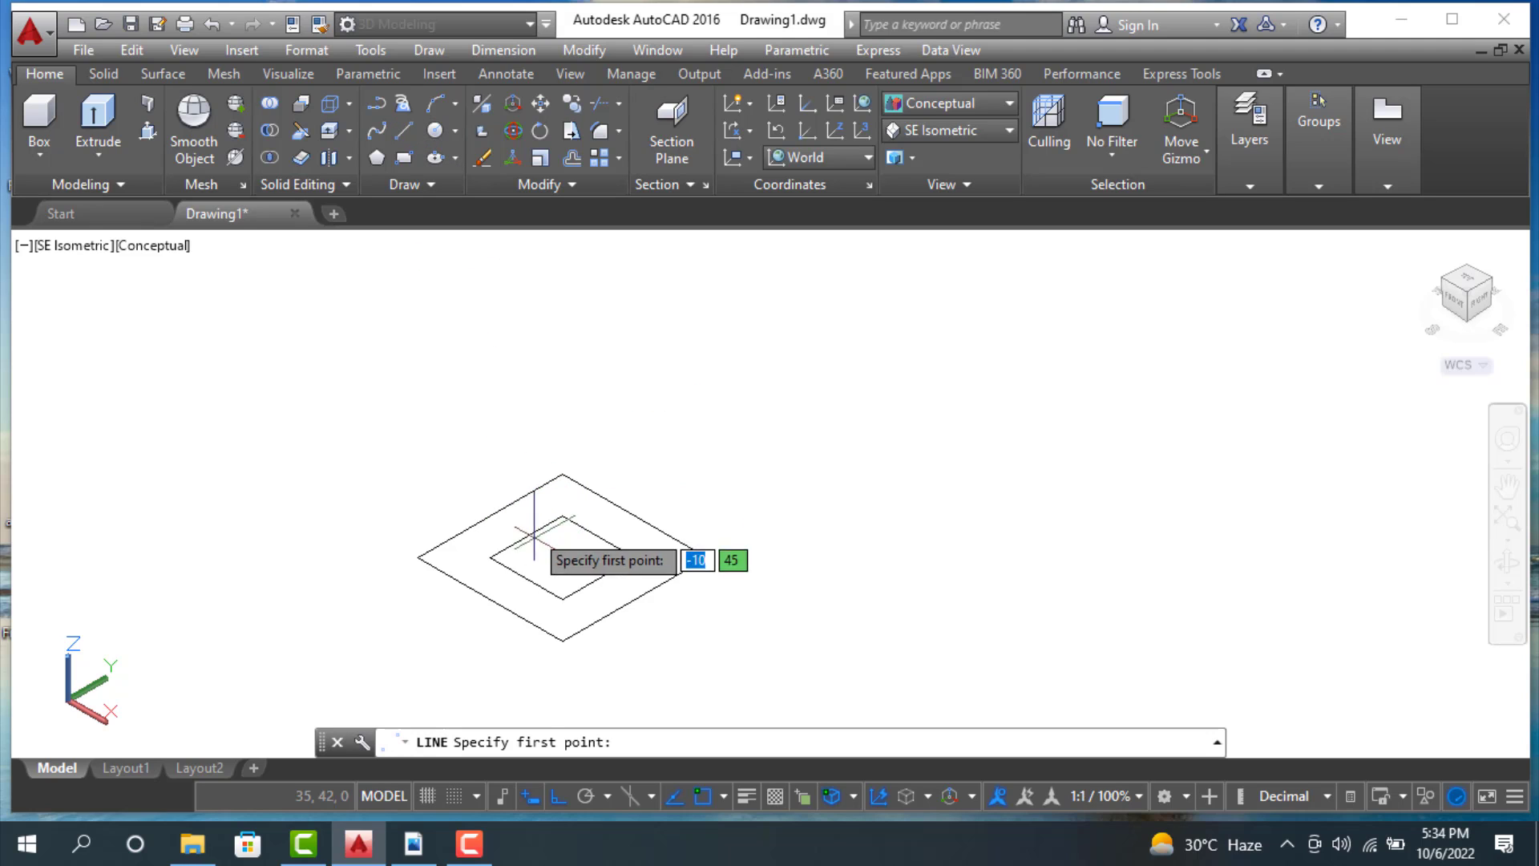
pyautogui.click(563, 558)
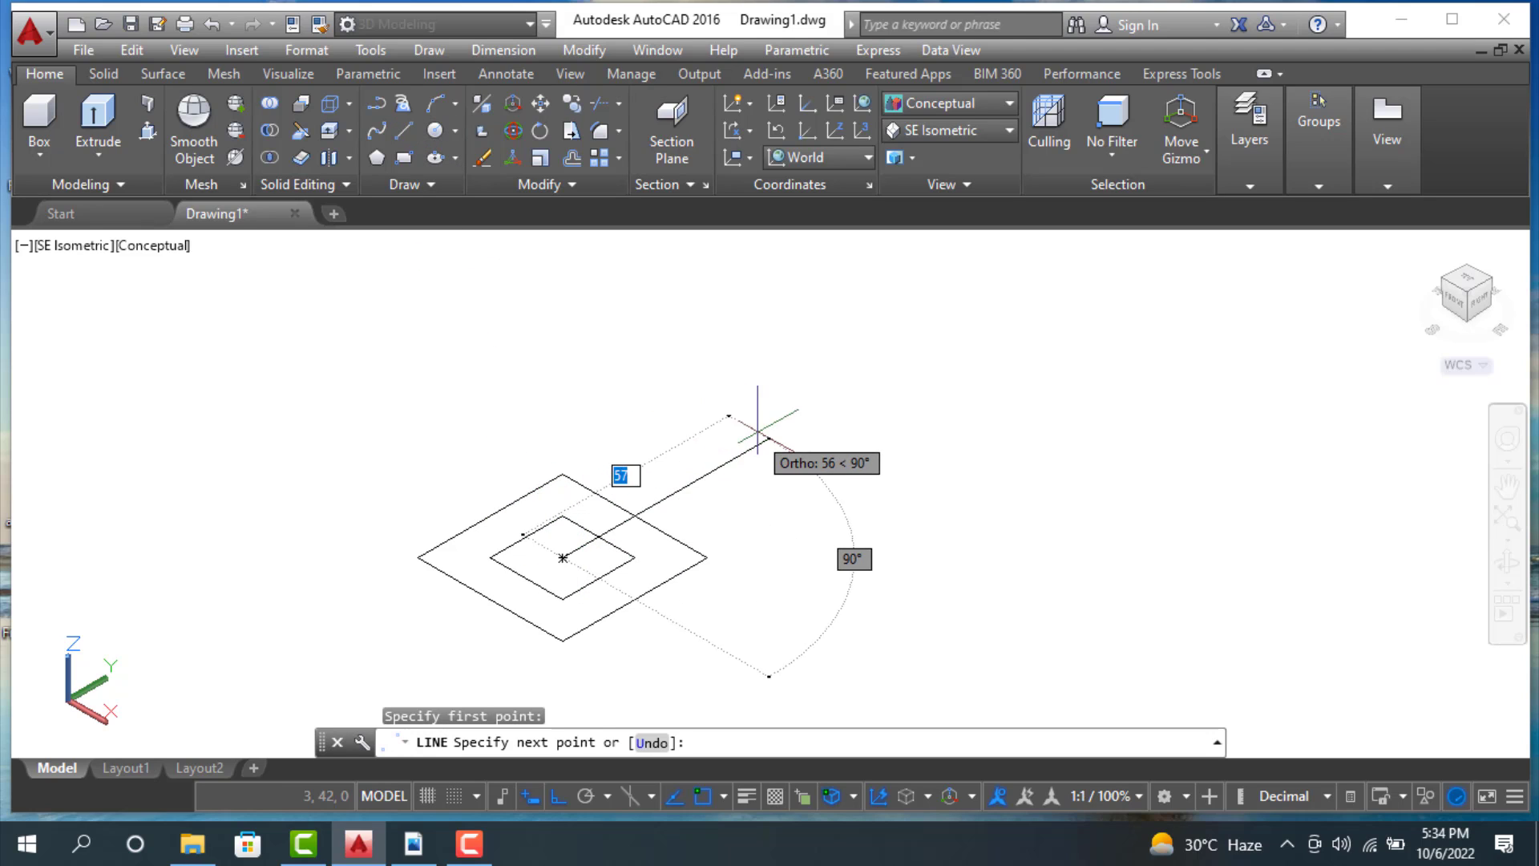
pyautogui.write('150')
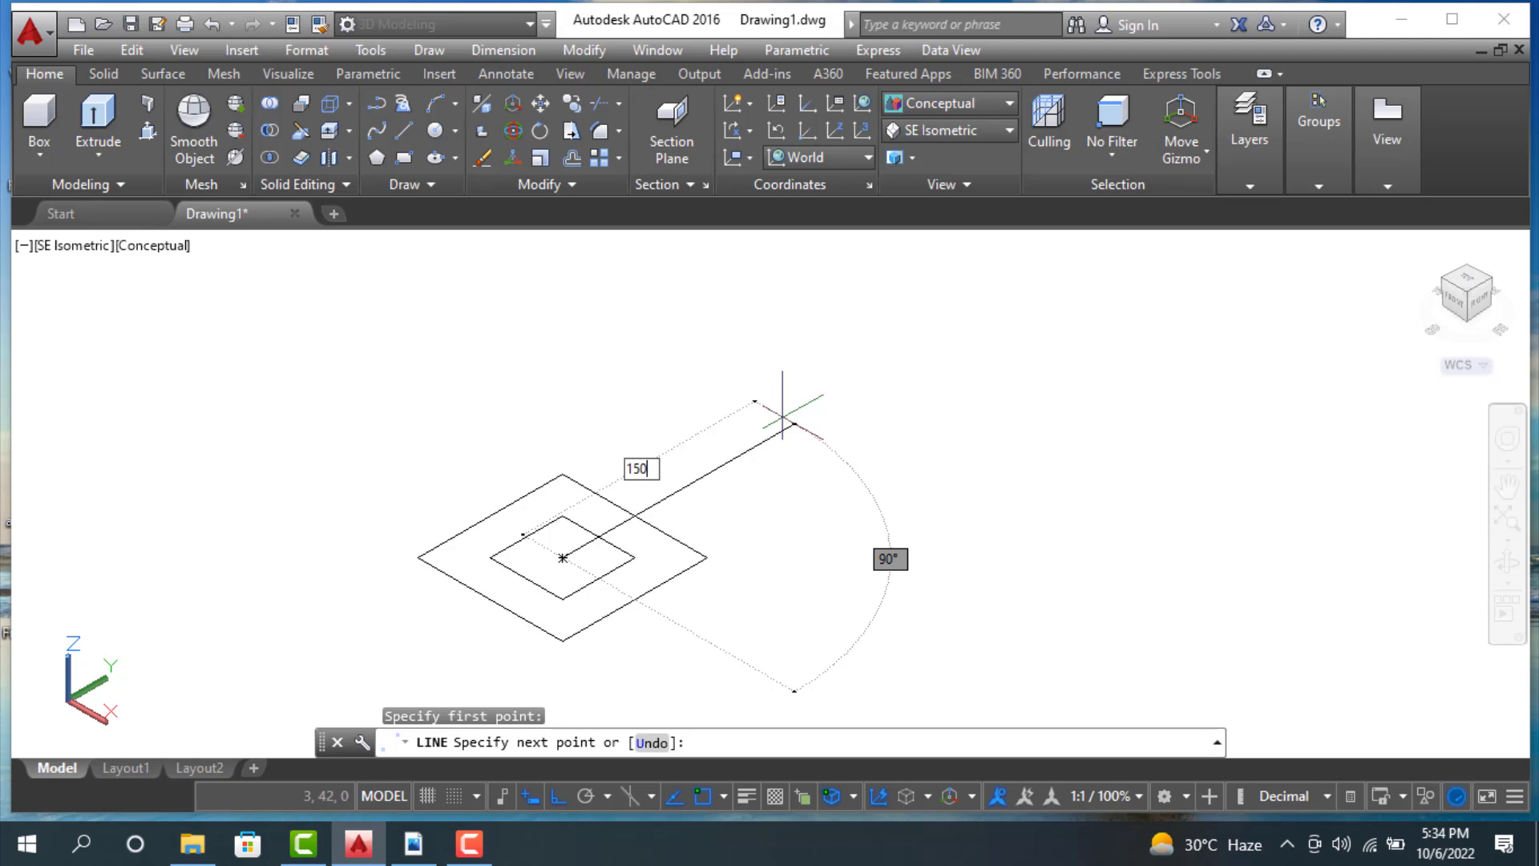
pyautogui.press('Return')
pyautogui.scroll(-3, 794, 411)
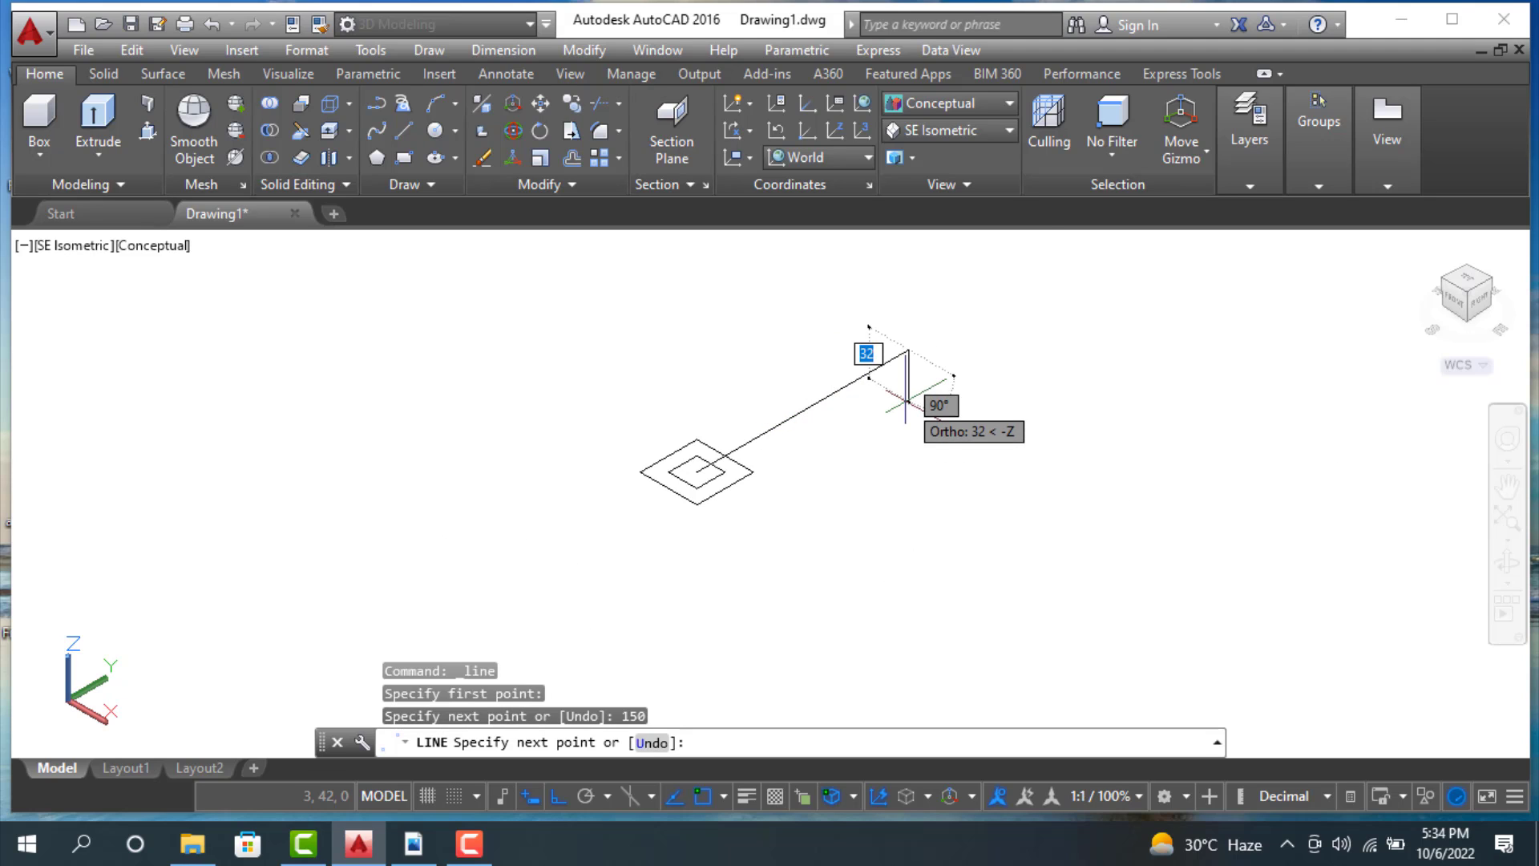
pyautogui.scroll(2, 926, 369)
pyautogui.moveTo(927, 340); pyautogui.dragTo(896, 470, button='middle')
pyautogui.press('Escape')
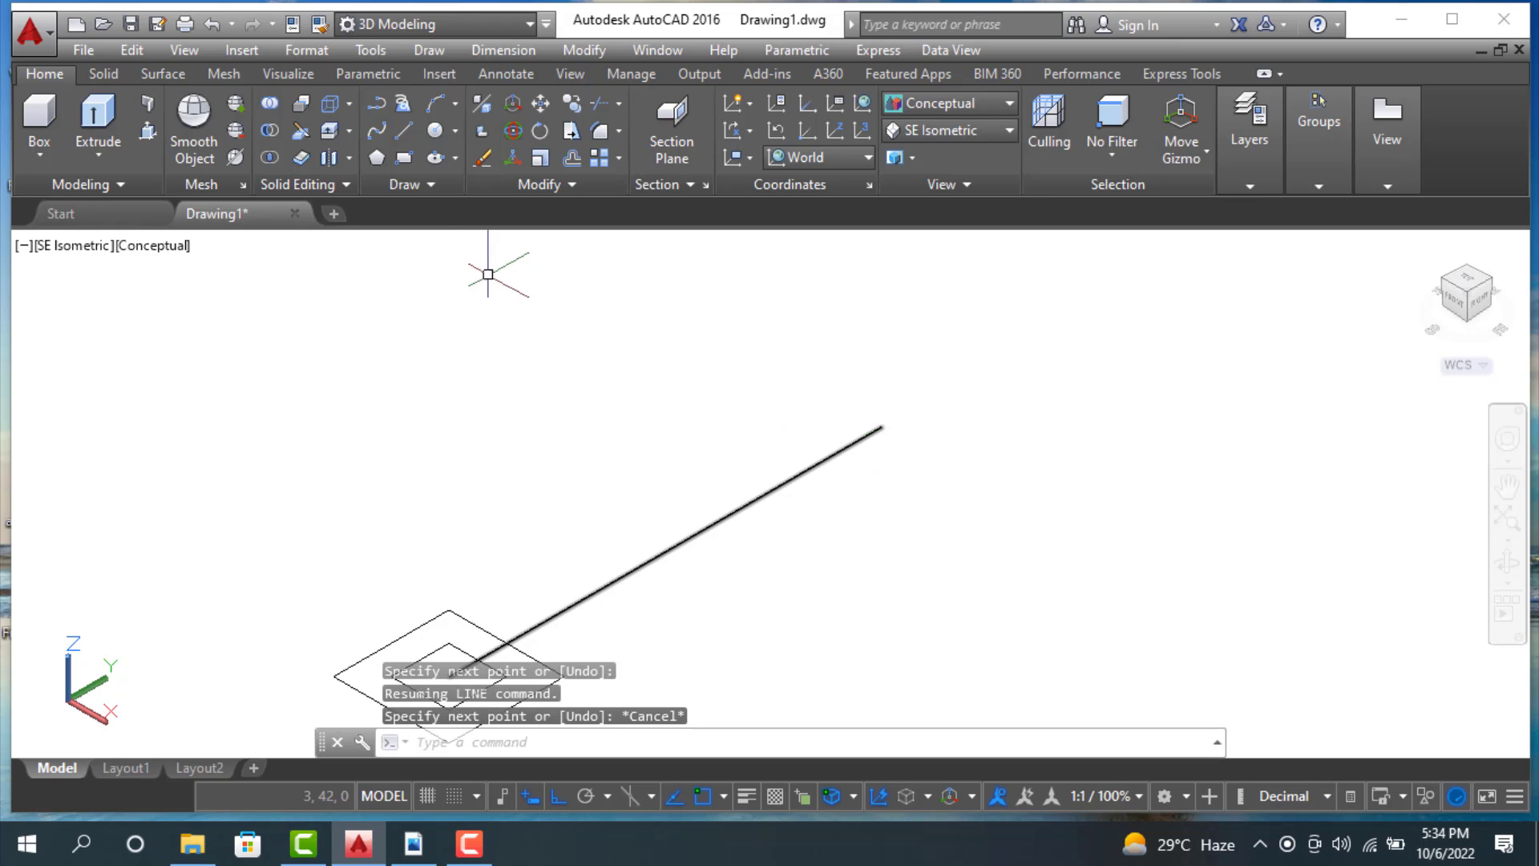
# Step: Draw a 30 x 30 rectangle in the free space near the far end of the 150-unit line
pyautogui.click(404, 159)
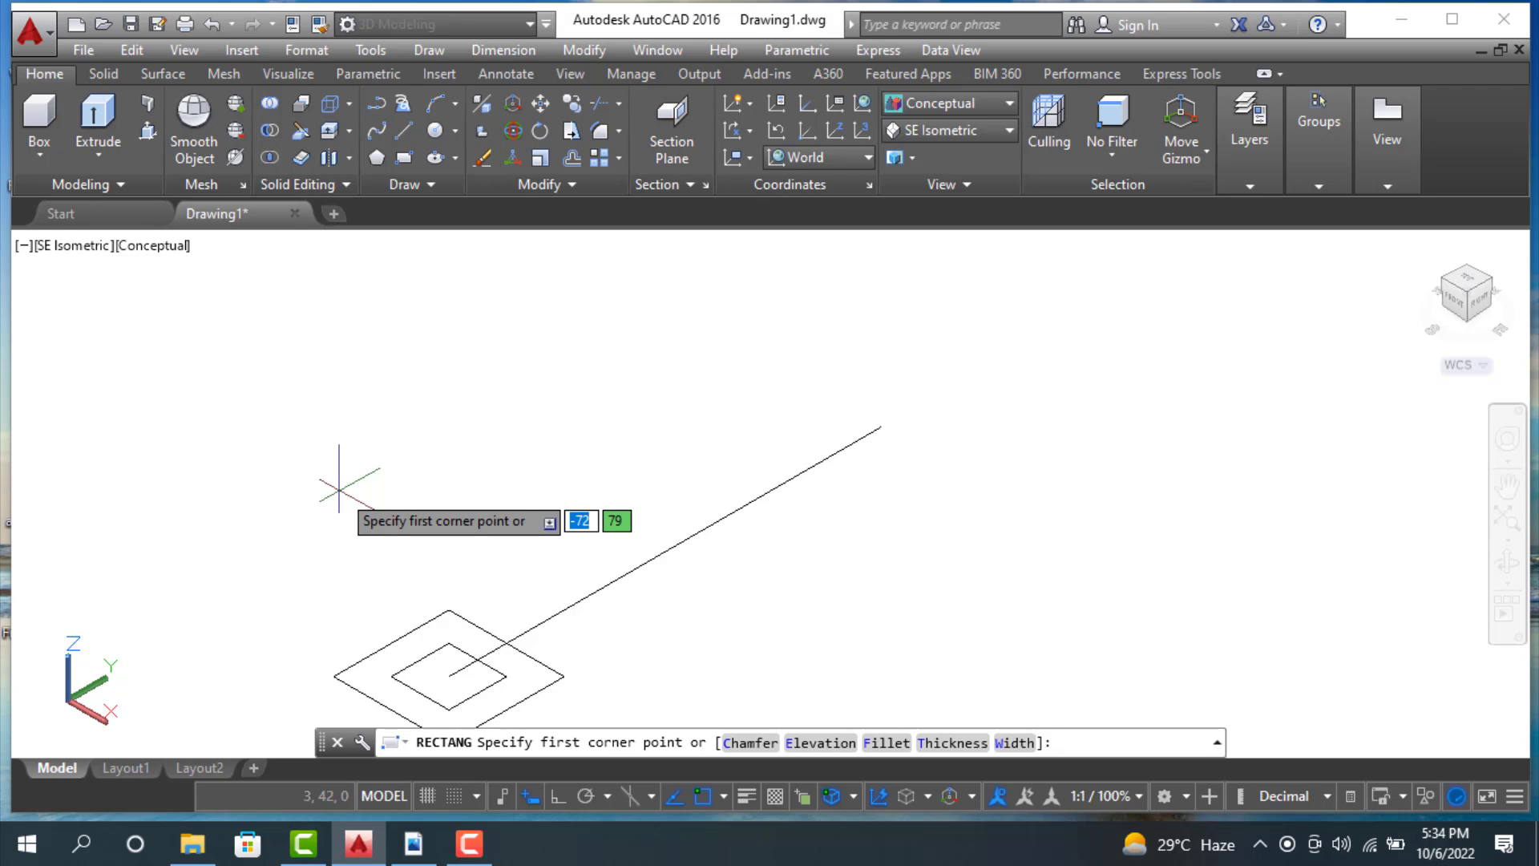
pyautogui.click(952, 491)
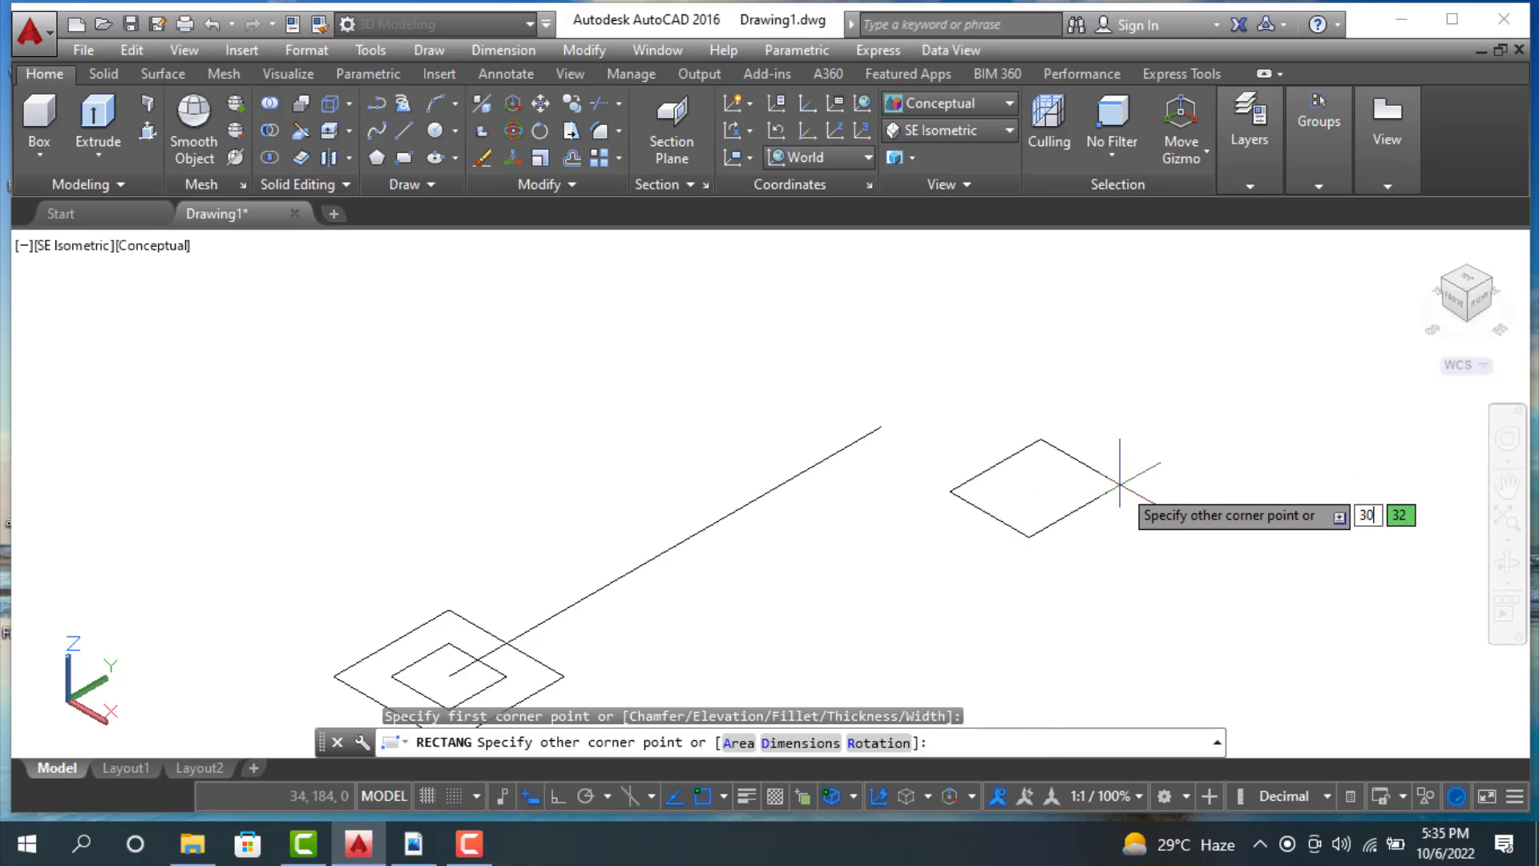
pyautogui.press('Tab')
pyautogui.write('30')
pyautogui.press('Return')
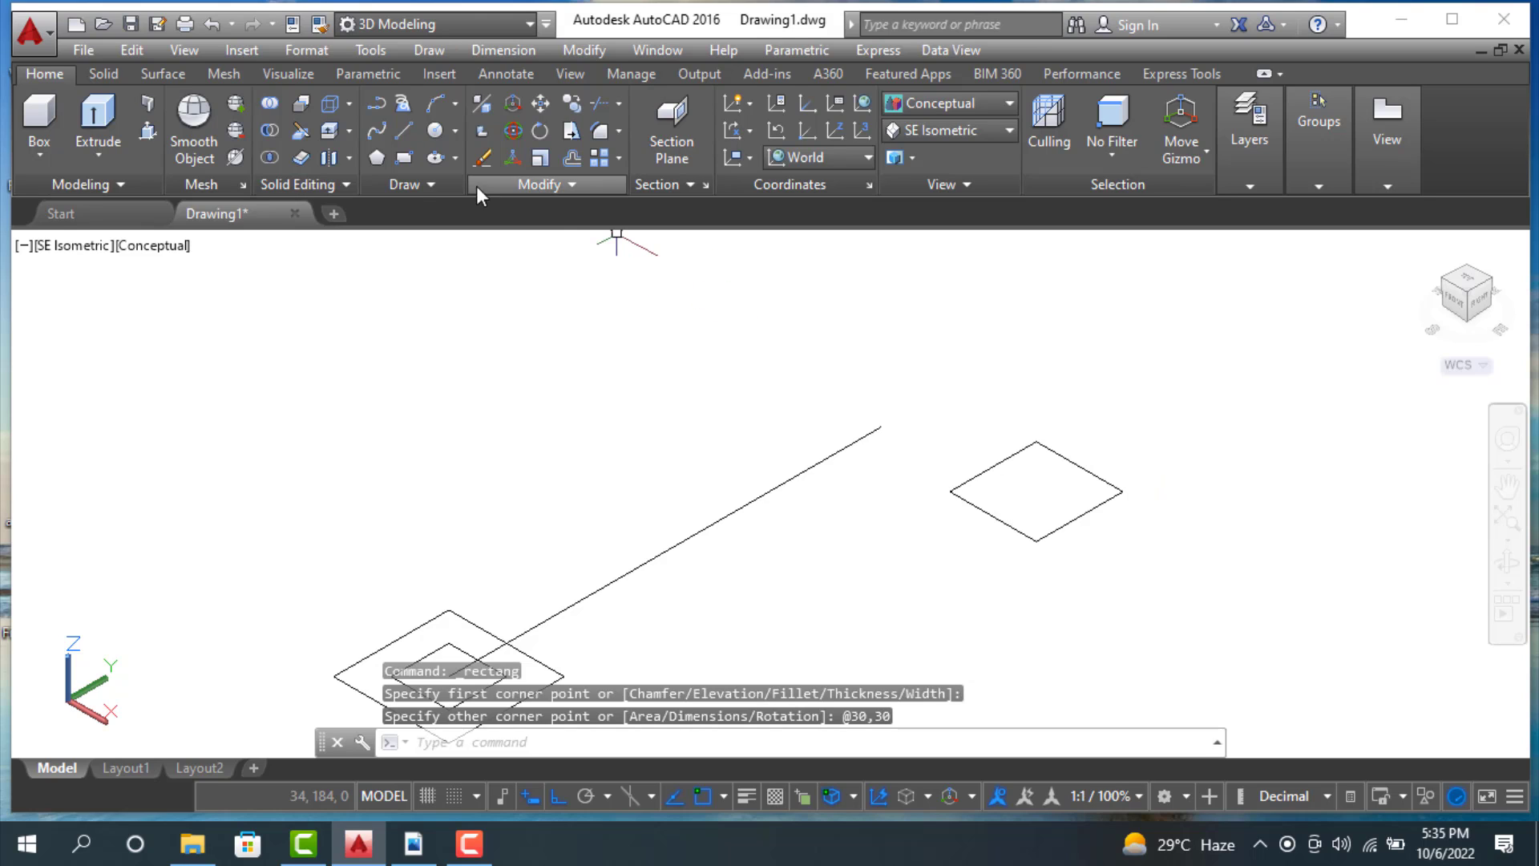
# Step: Draw a 60 x 60 rectangle in the free space beyond the 30 x 30 rectangle
pyautogui.click(416, 157)
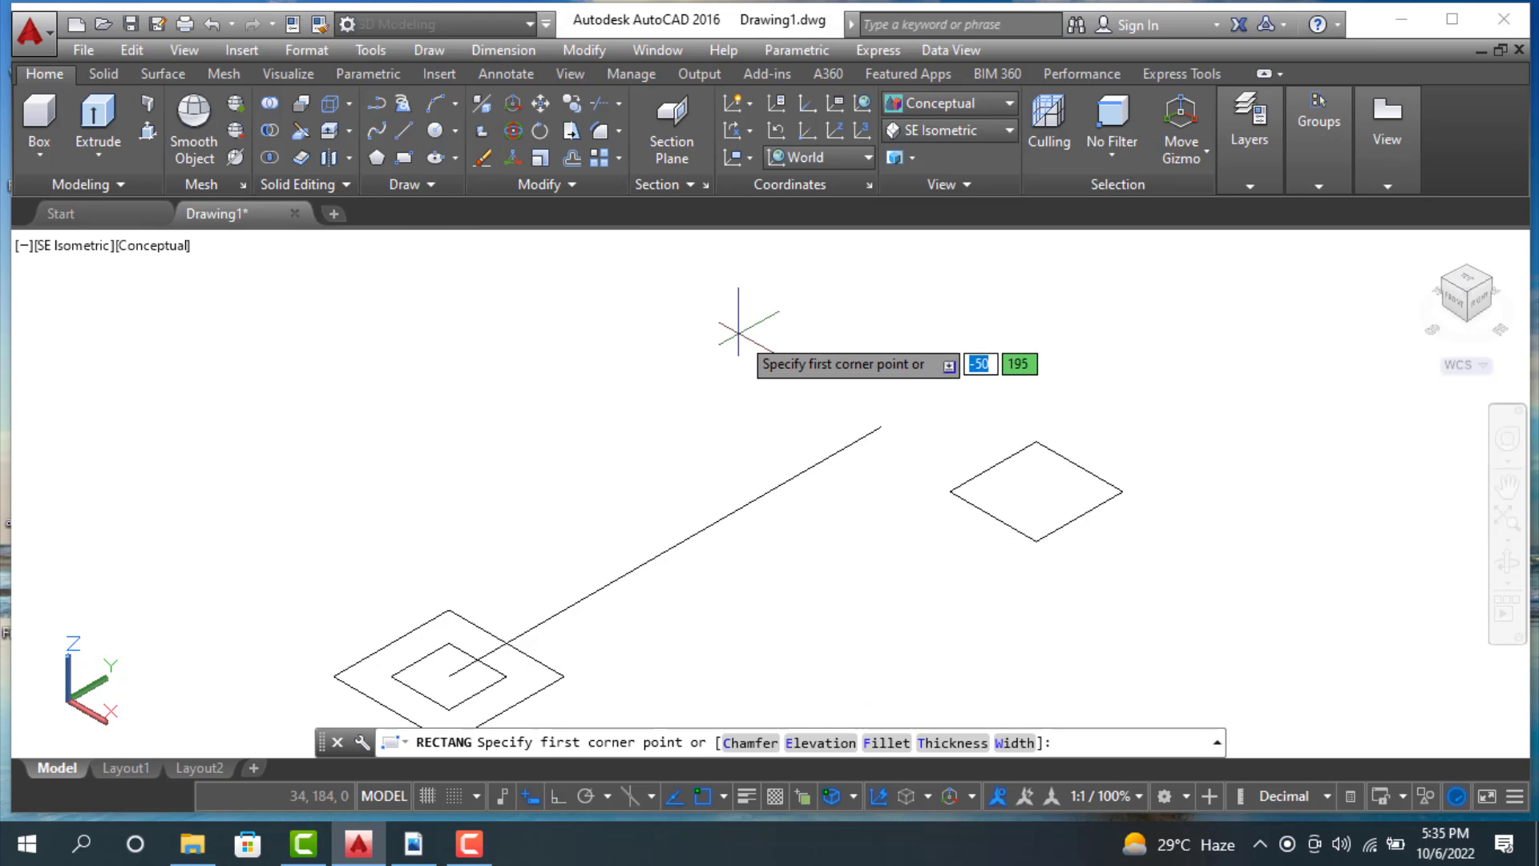
pyautogui.click(1110, 314)
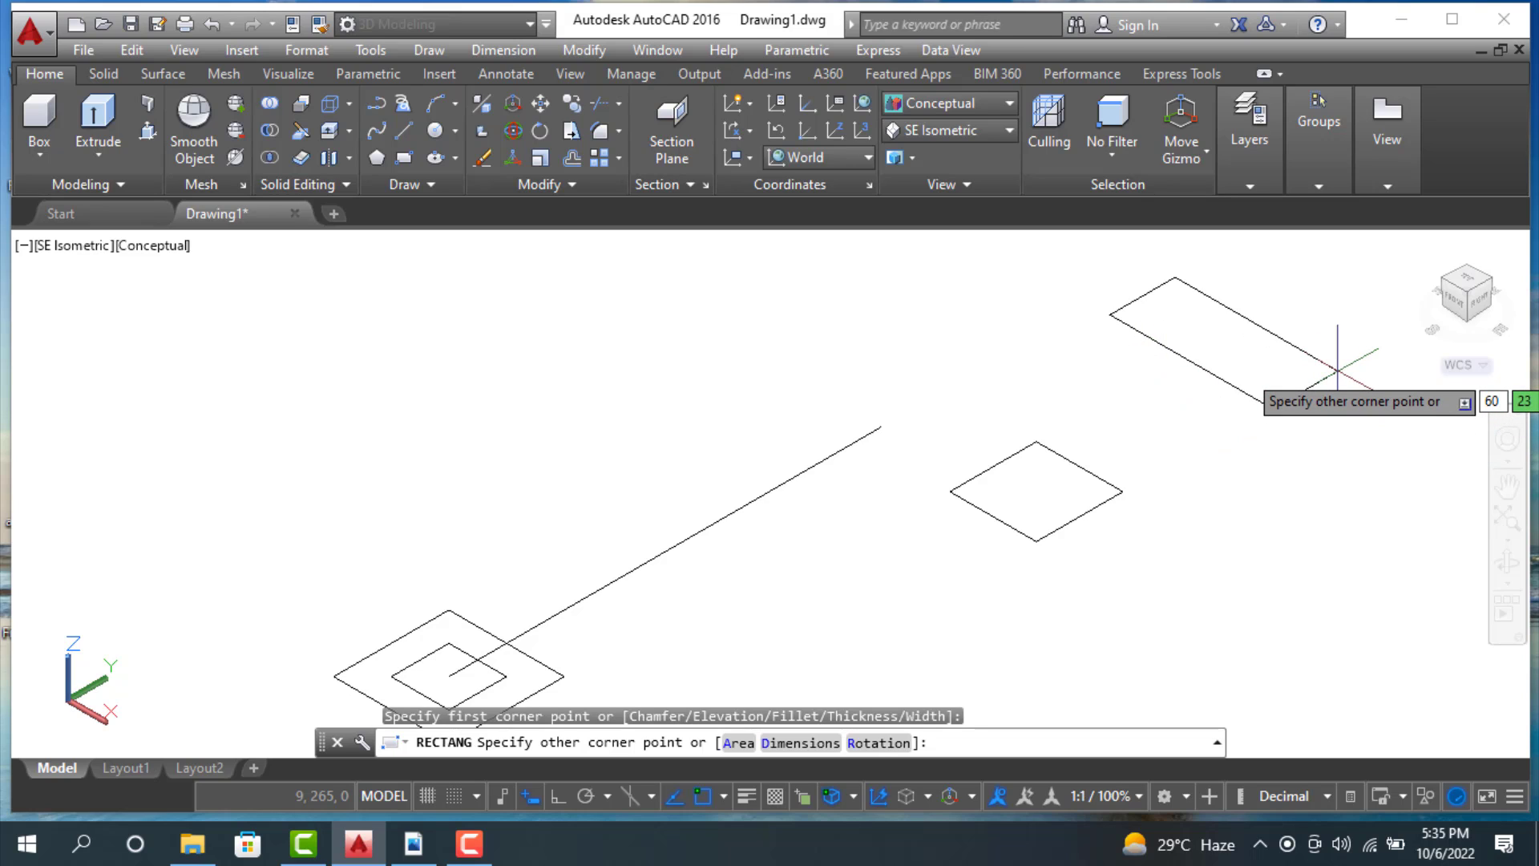
pyautogui.write('60')
pyautogui.press('Tab')
pyautogui.write('60')
pyautogui.press('Return')
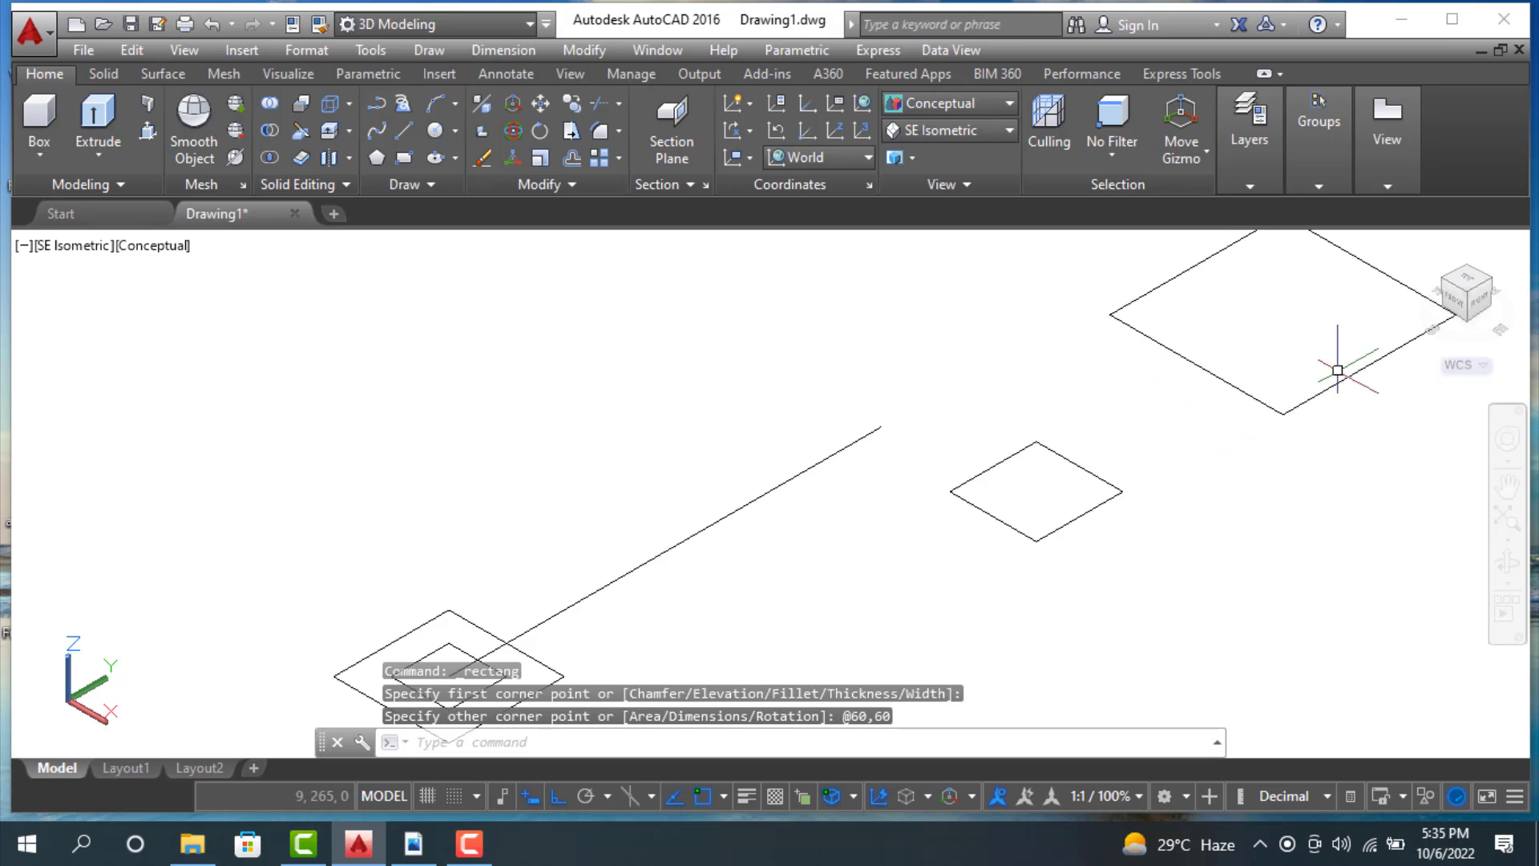
# Step: Move the 60 x 60 rectangle from its geometric center to the far endpoint of the 150-unit line
pyautogui.click(1339, 385)
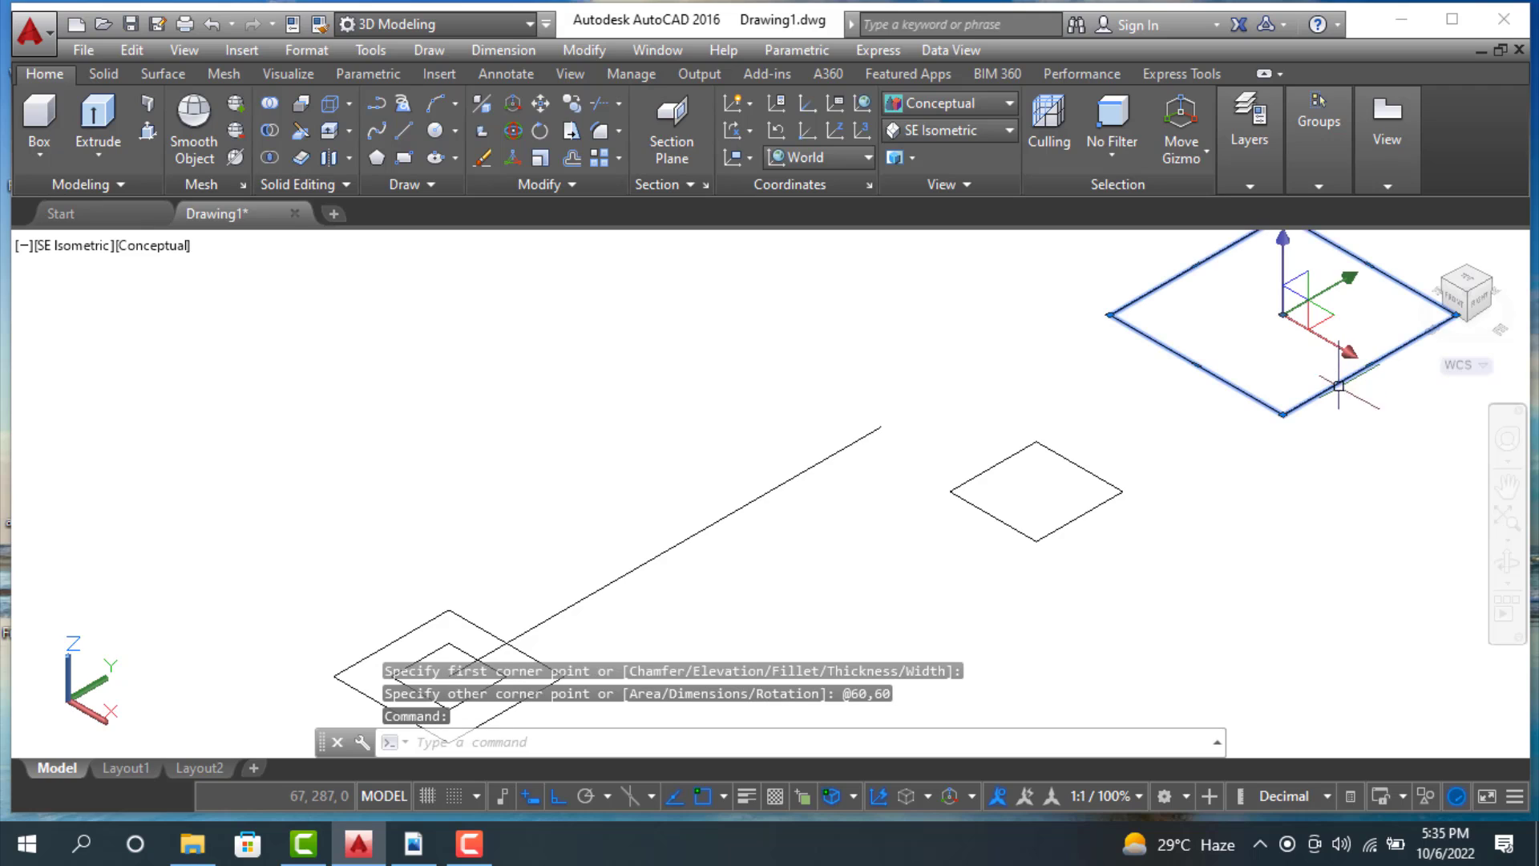
pyautogui.click(535, 112)
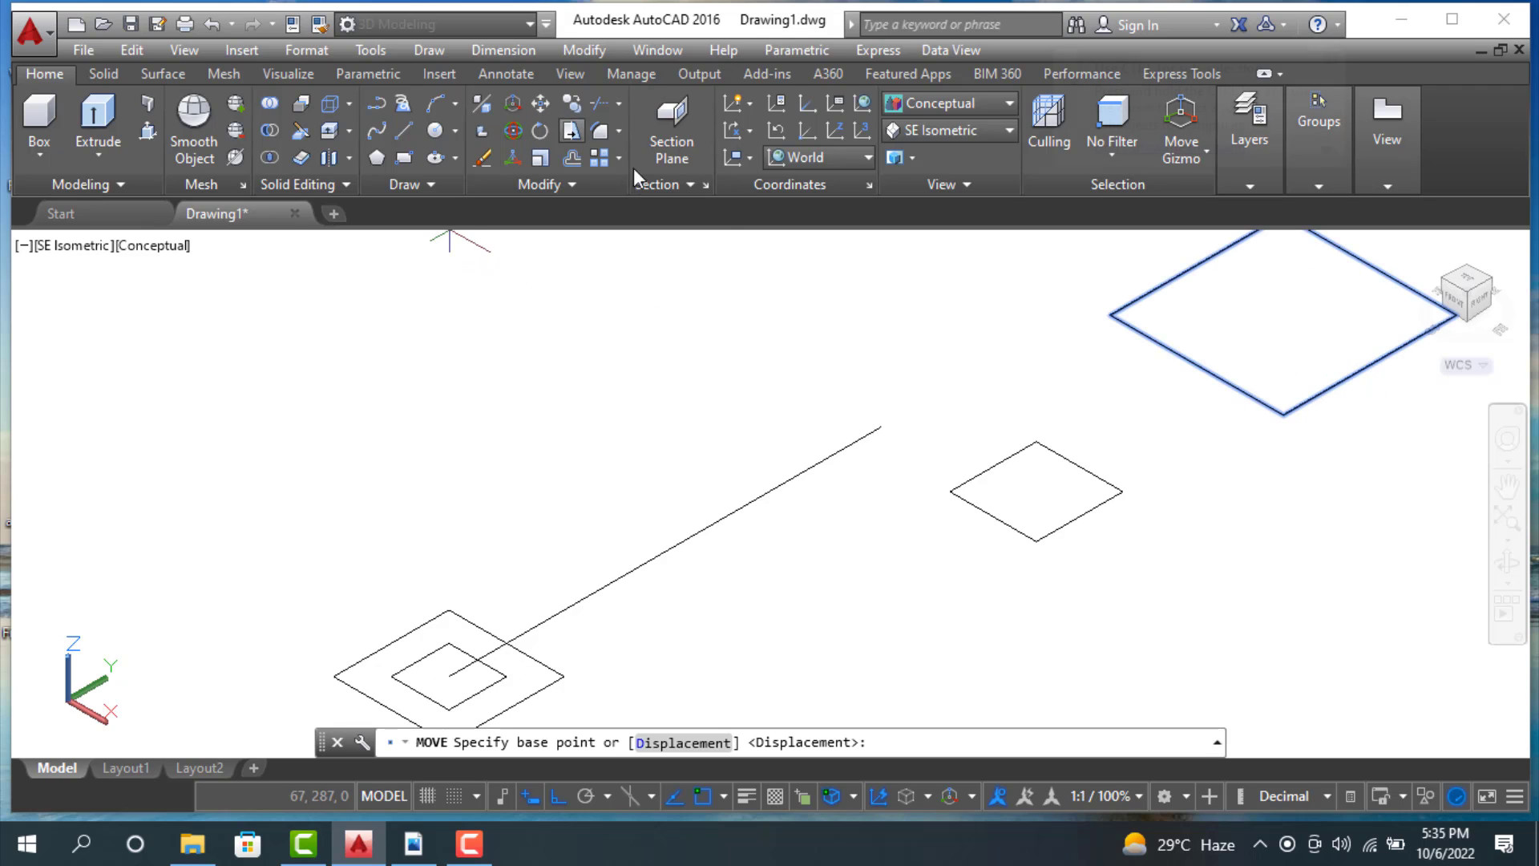
pyautogui.click(1278, 307)
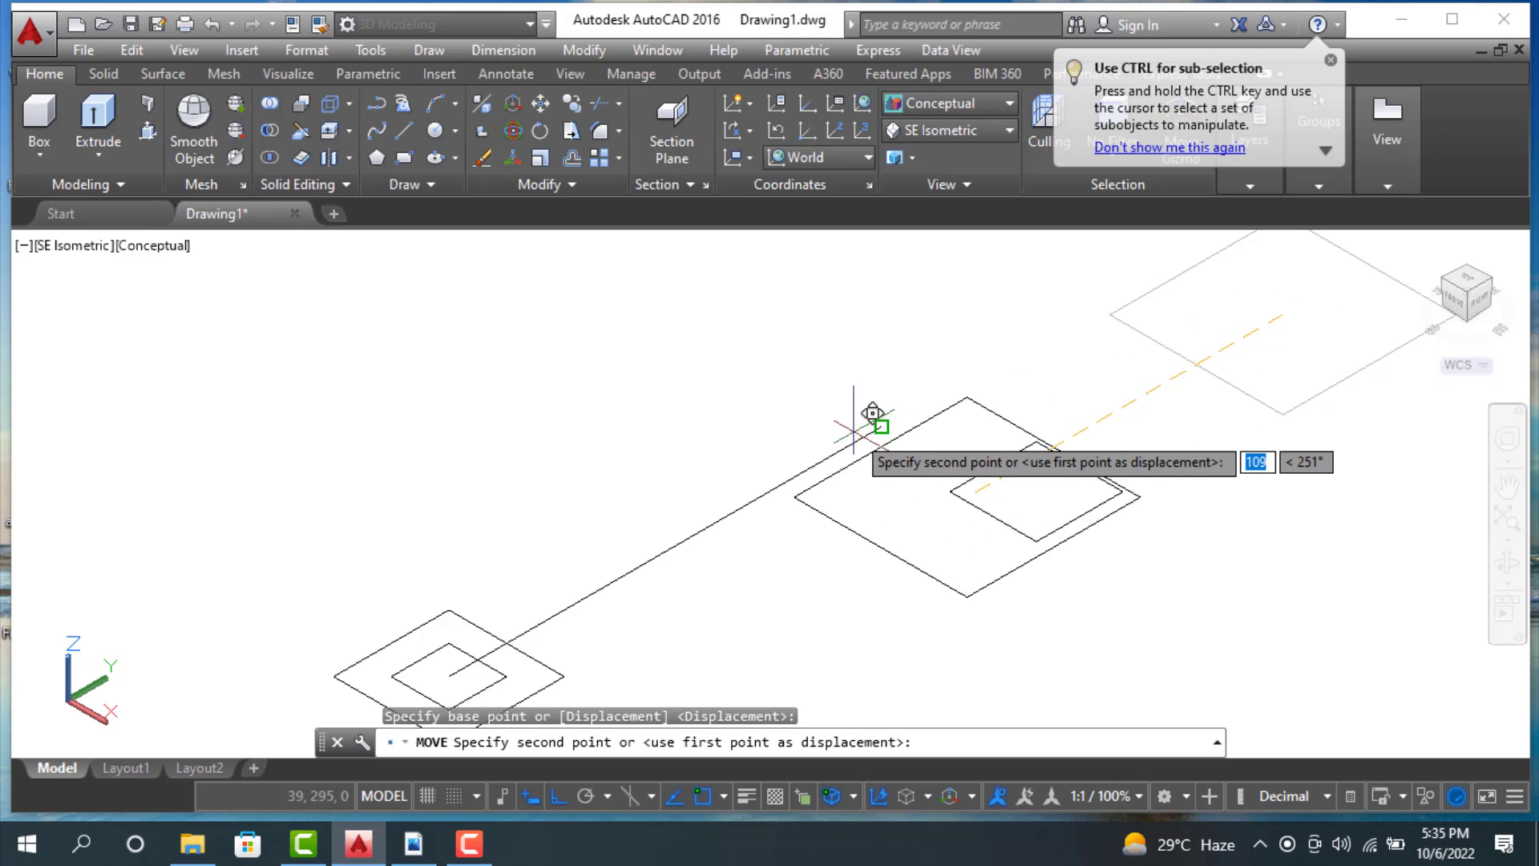
pyautogui.click(879, 426)
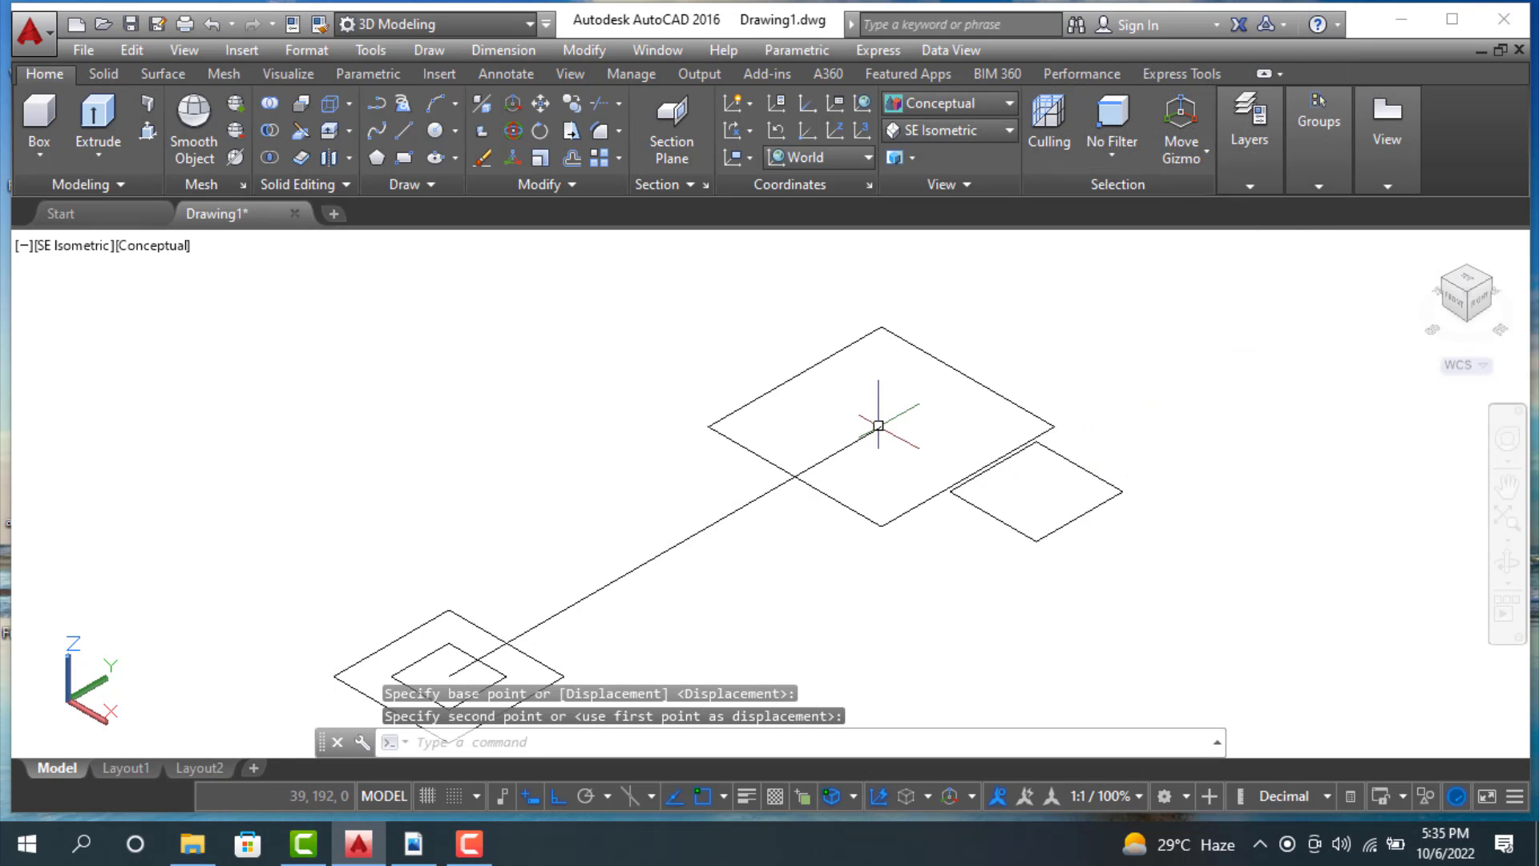
# Step: Move the 30 x 30 rectangle from its geometric center to the far endpoint of the 150-unit line, concentric with the 60 x 60 rectangle
pyautogui.click(1021, 533)
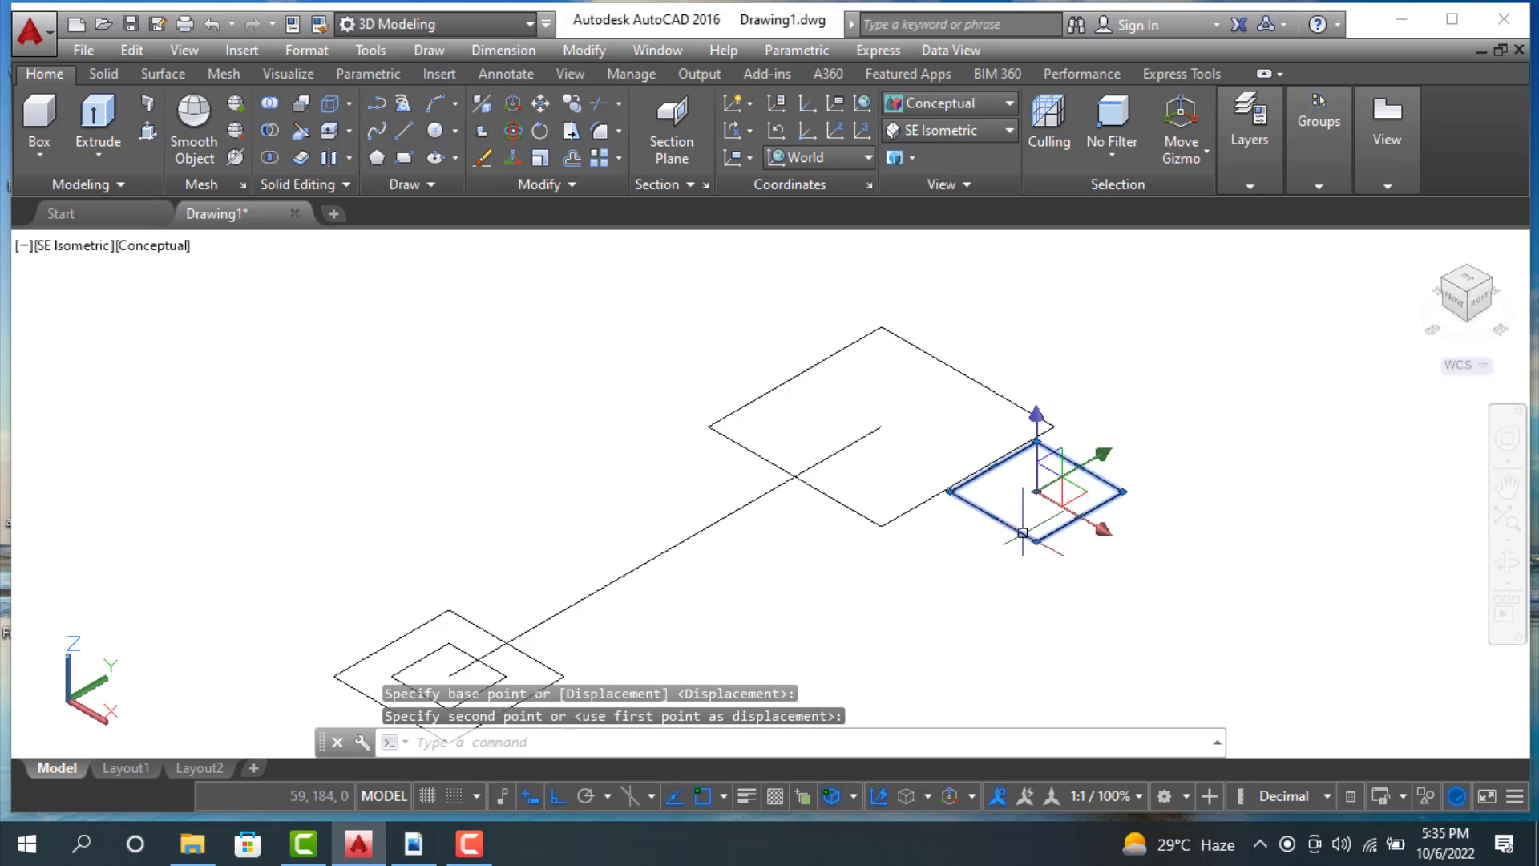
pyautogui.click(539, 106)
pyautogui.click(1033, 491)
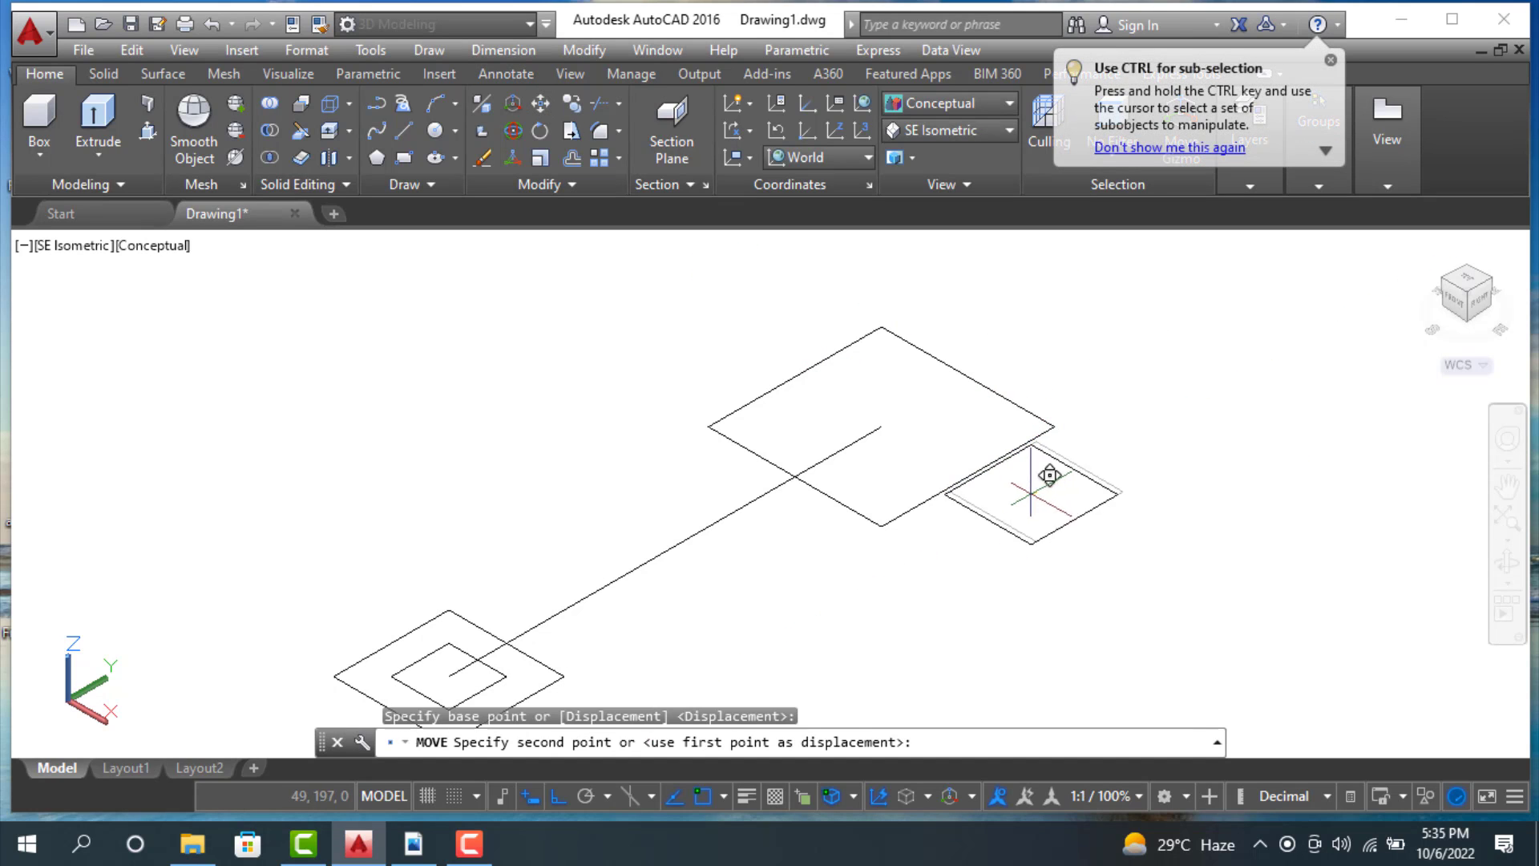
pyautogui.click(882, 427)
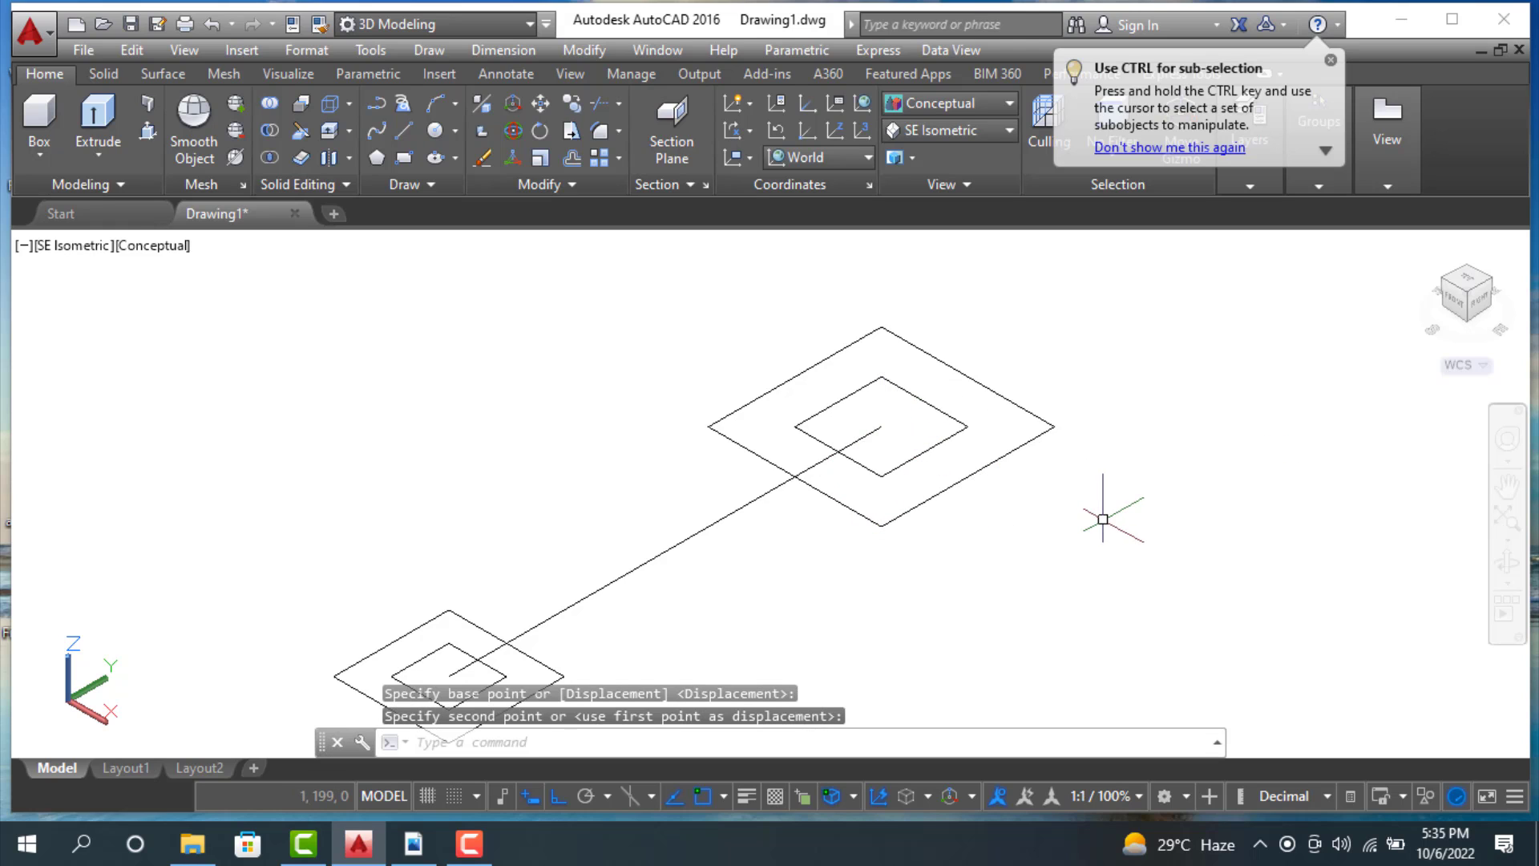
# Step: After checking the 3D Ex.1 drawing, offset the 150-unit center line by 10 to both sides and delete the original line
pyautogui.scroll(-2, 1103, 520)
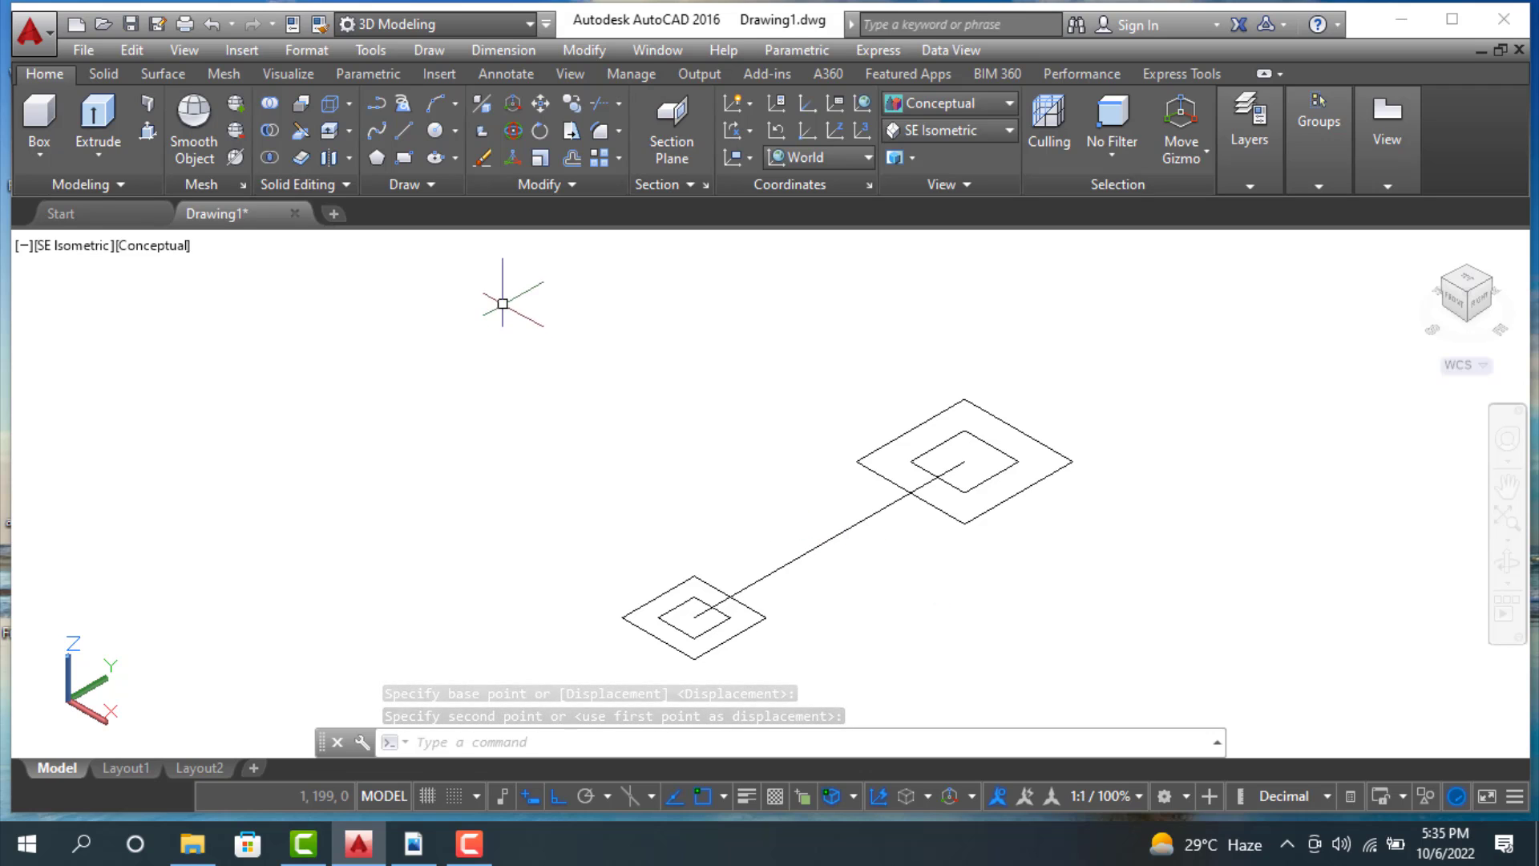
pyautogui.click(414, 843)
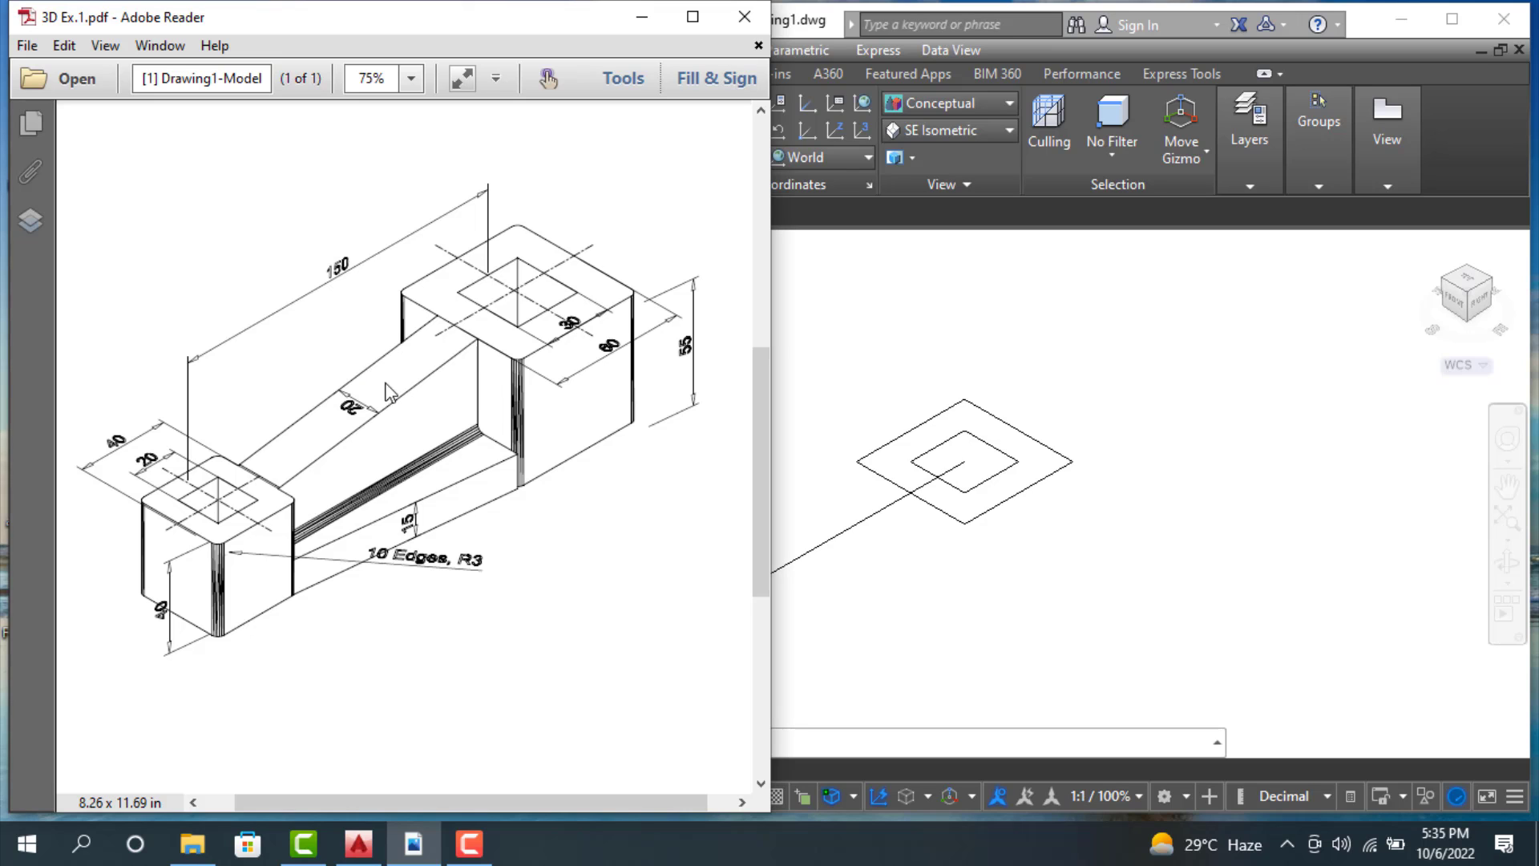
pyautogui.click(643, 17)
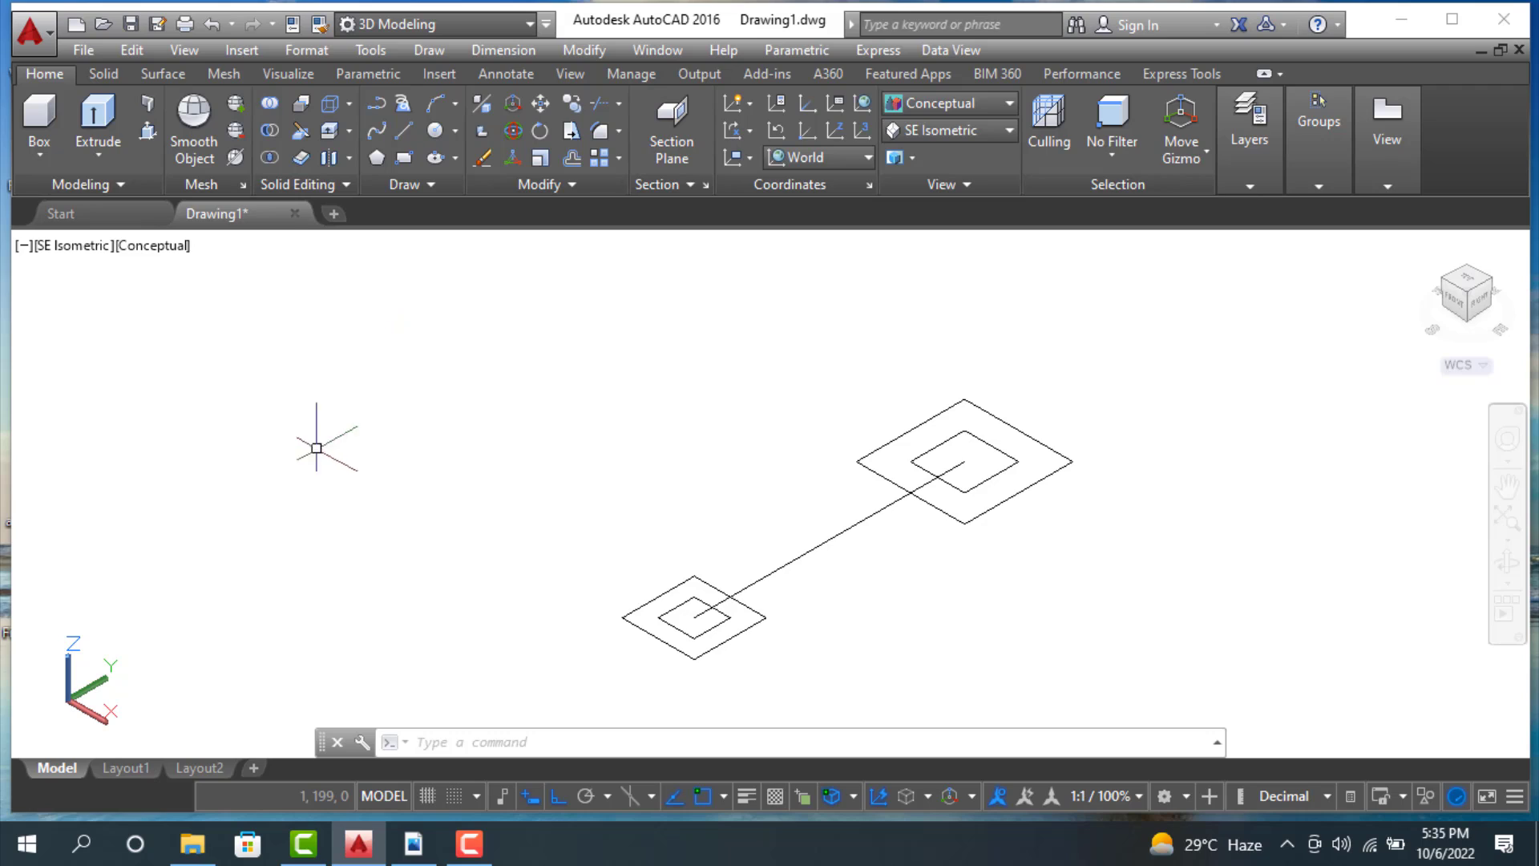
pyautogui.click(571, 158)
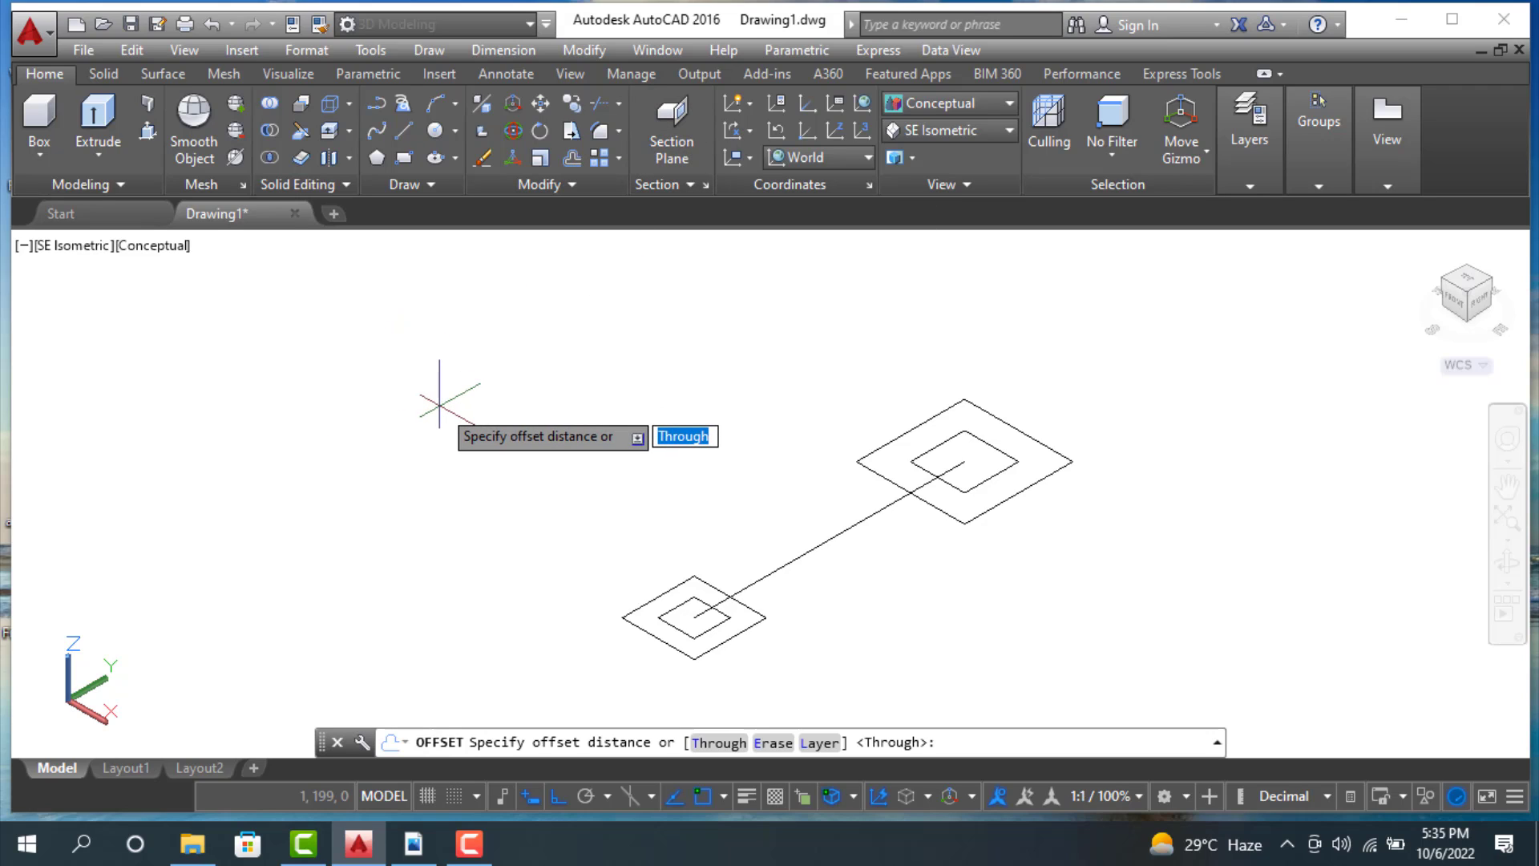
pyautogui.write('10')
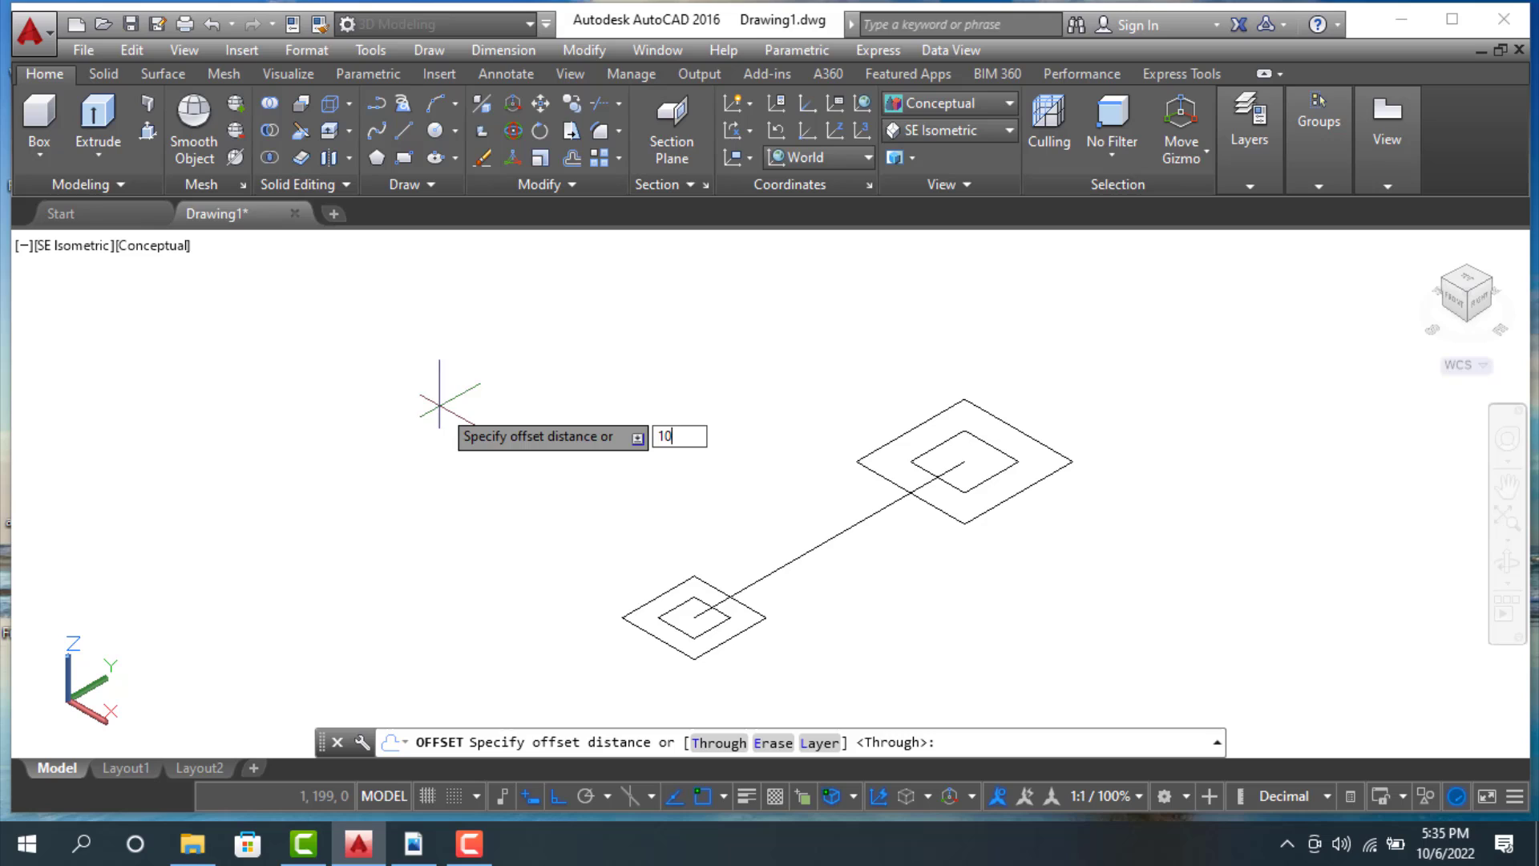
pyautogui.press('Return')
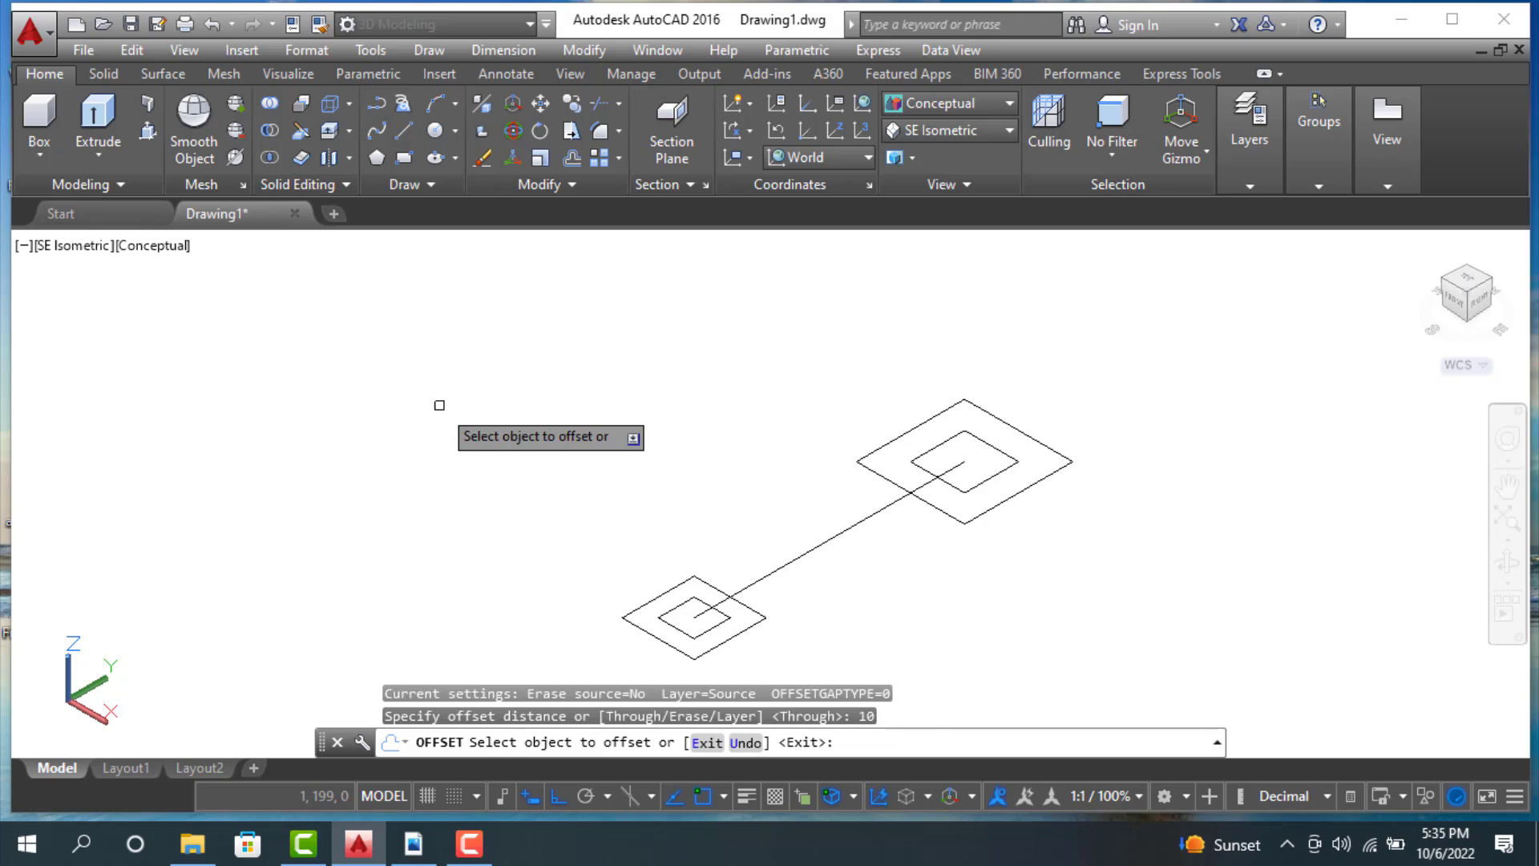
pyautogui.click(814, 545)
pyautogui.click(822, 553)
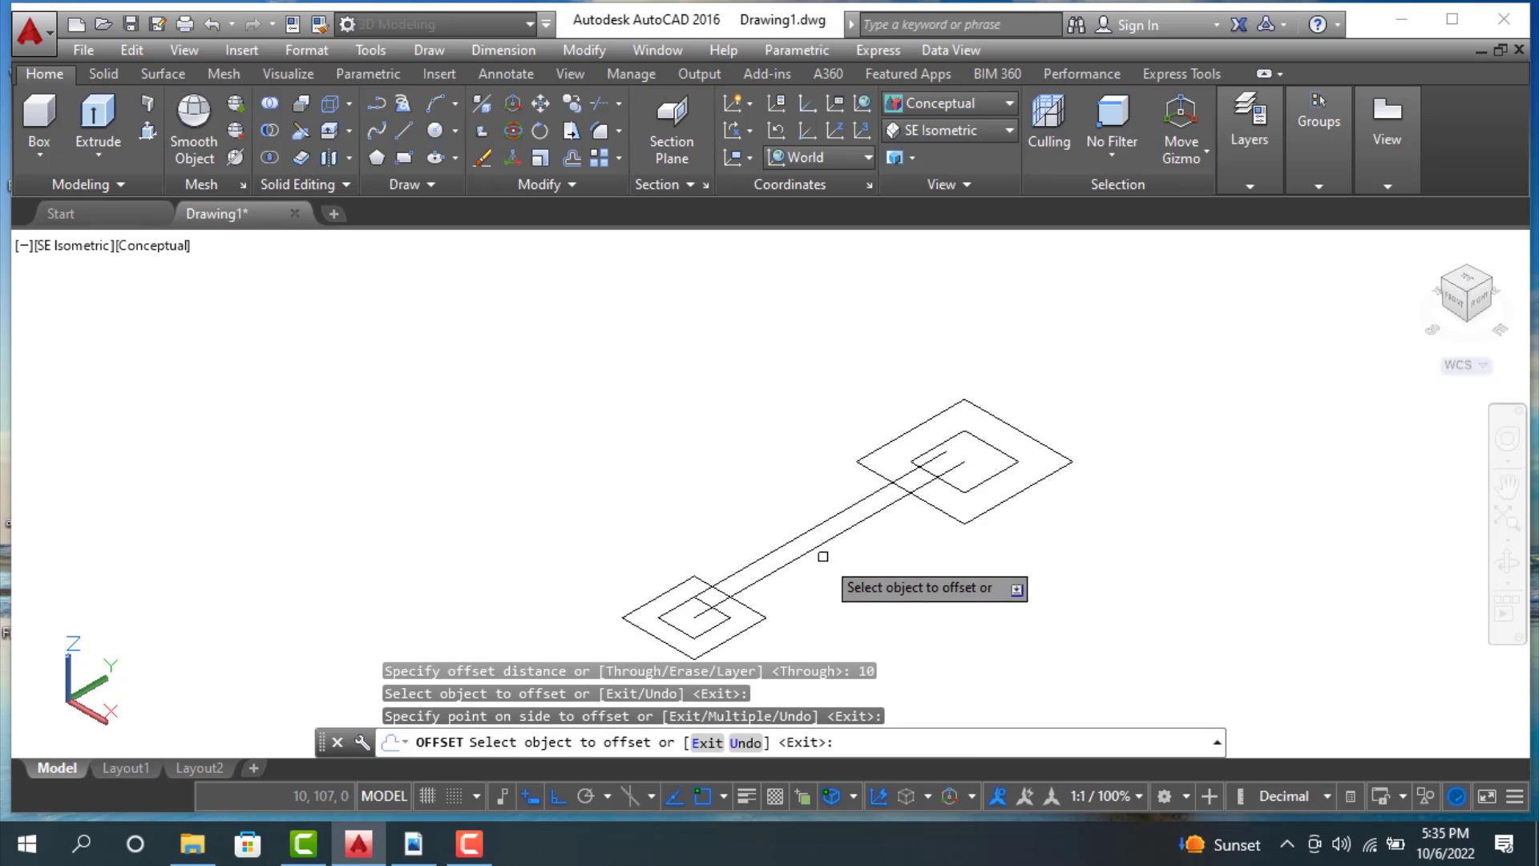
pyautogui.click(823, 542)
pyautogui.click(846, 575)
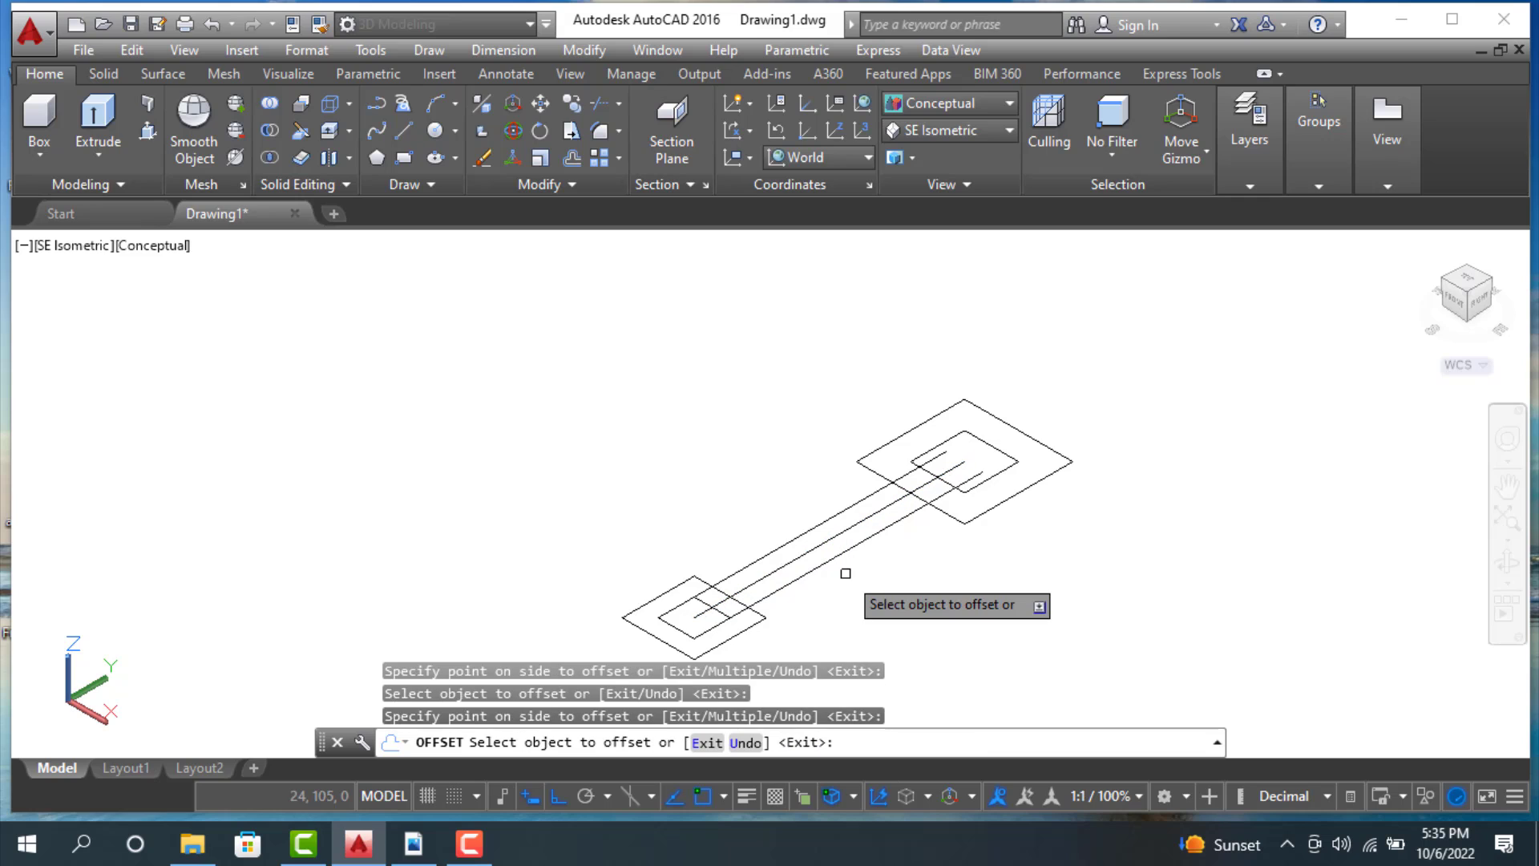
pyautogui.press('Escape')
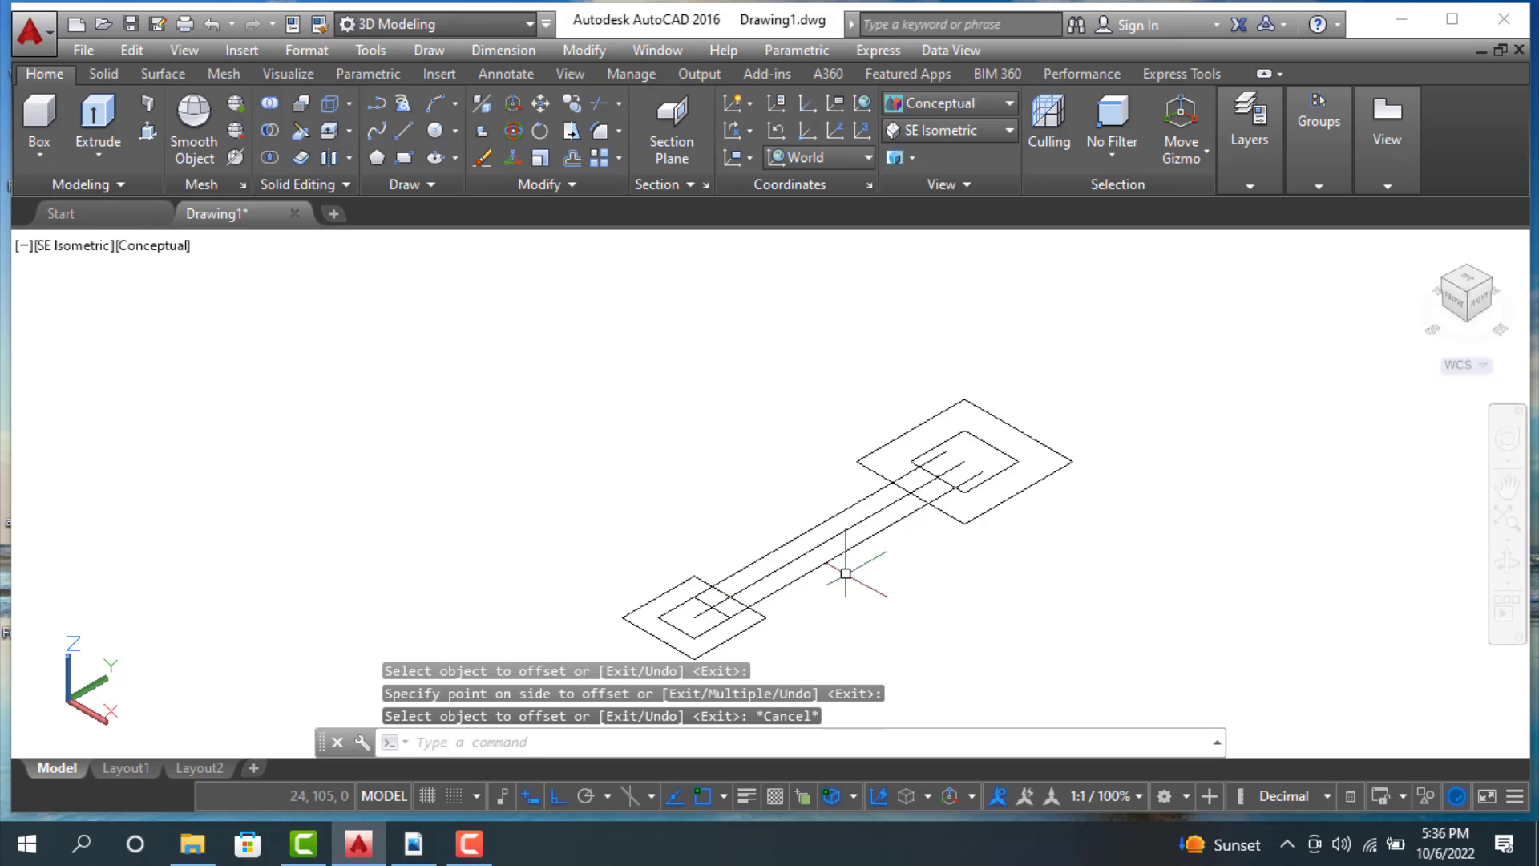
pyautogui.click(836, 537)
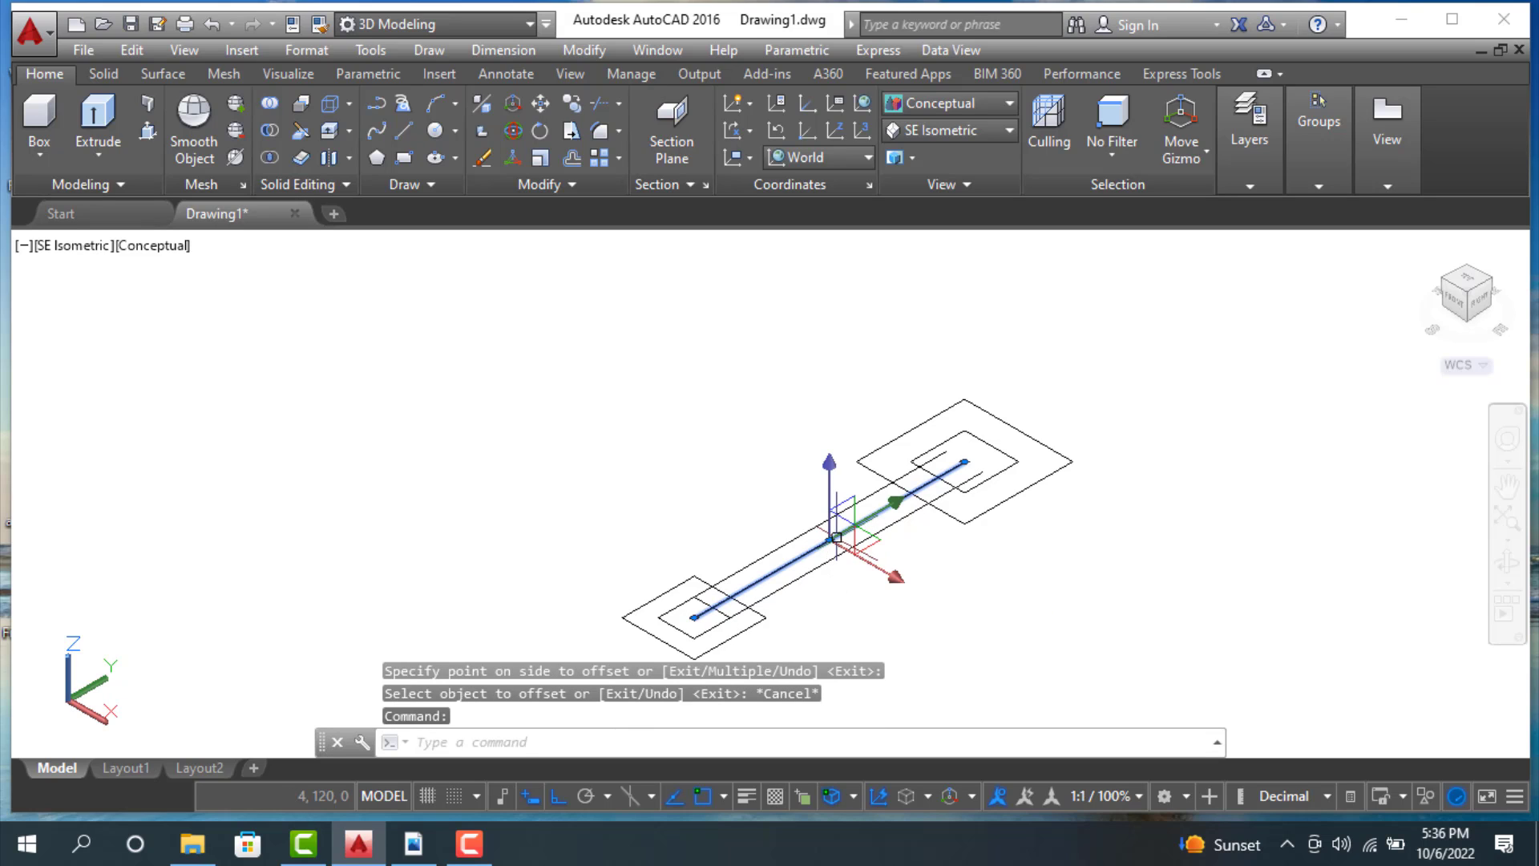
pyautogui.press('Delete')
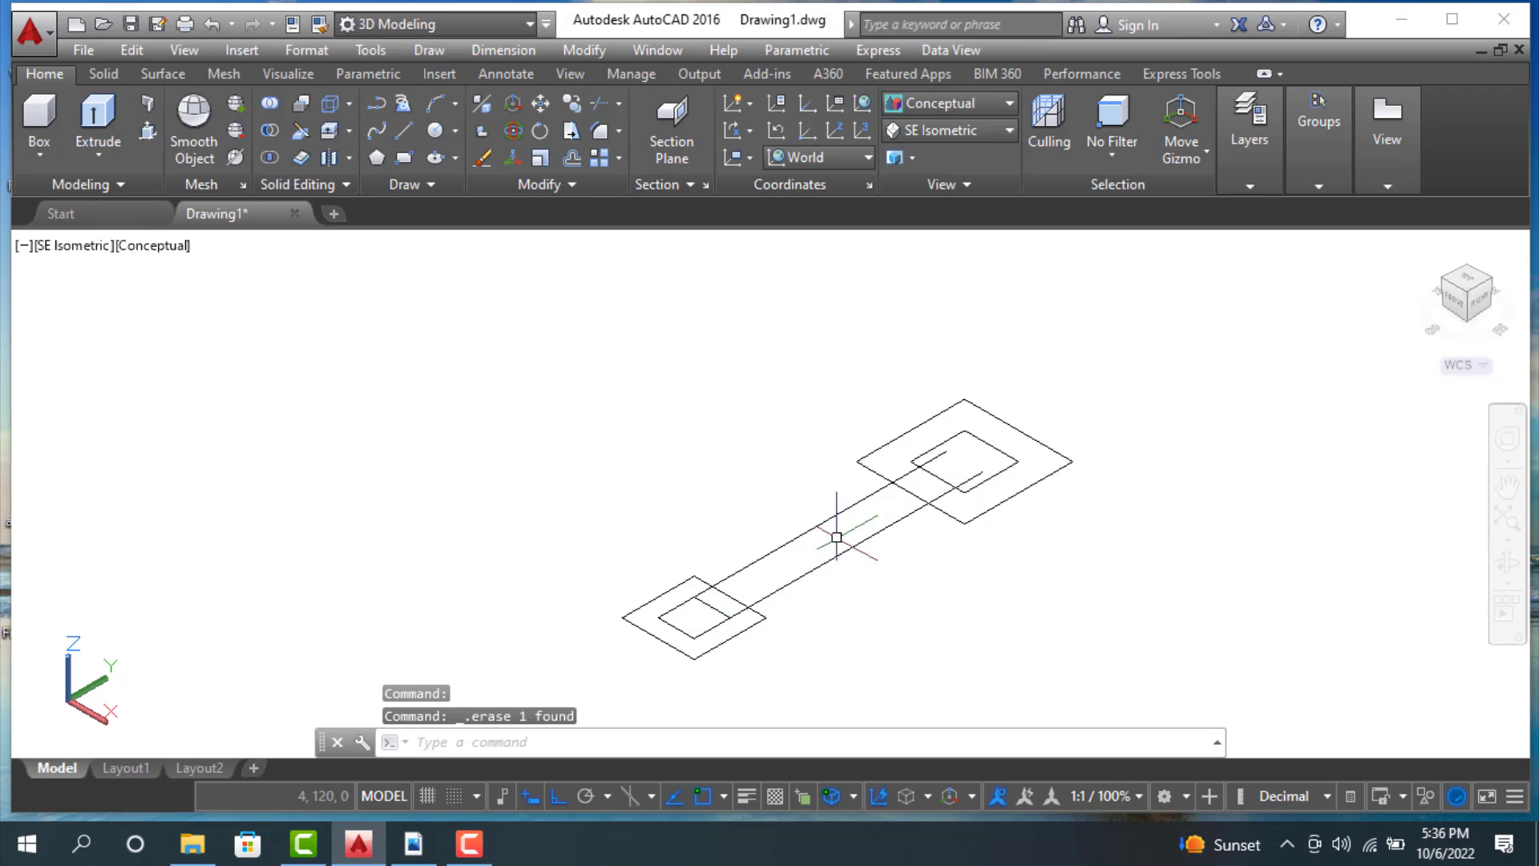
pyautogui.scroll(2, 836, 537)
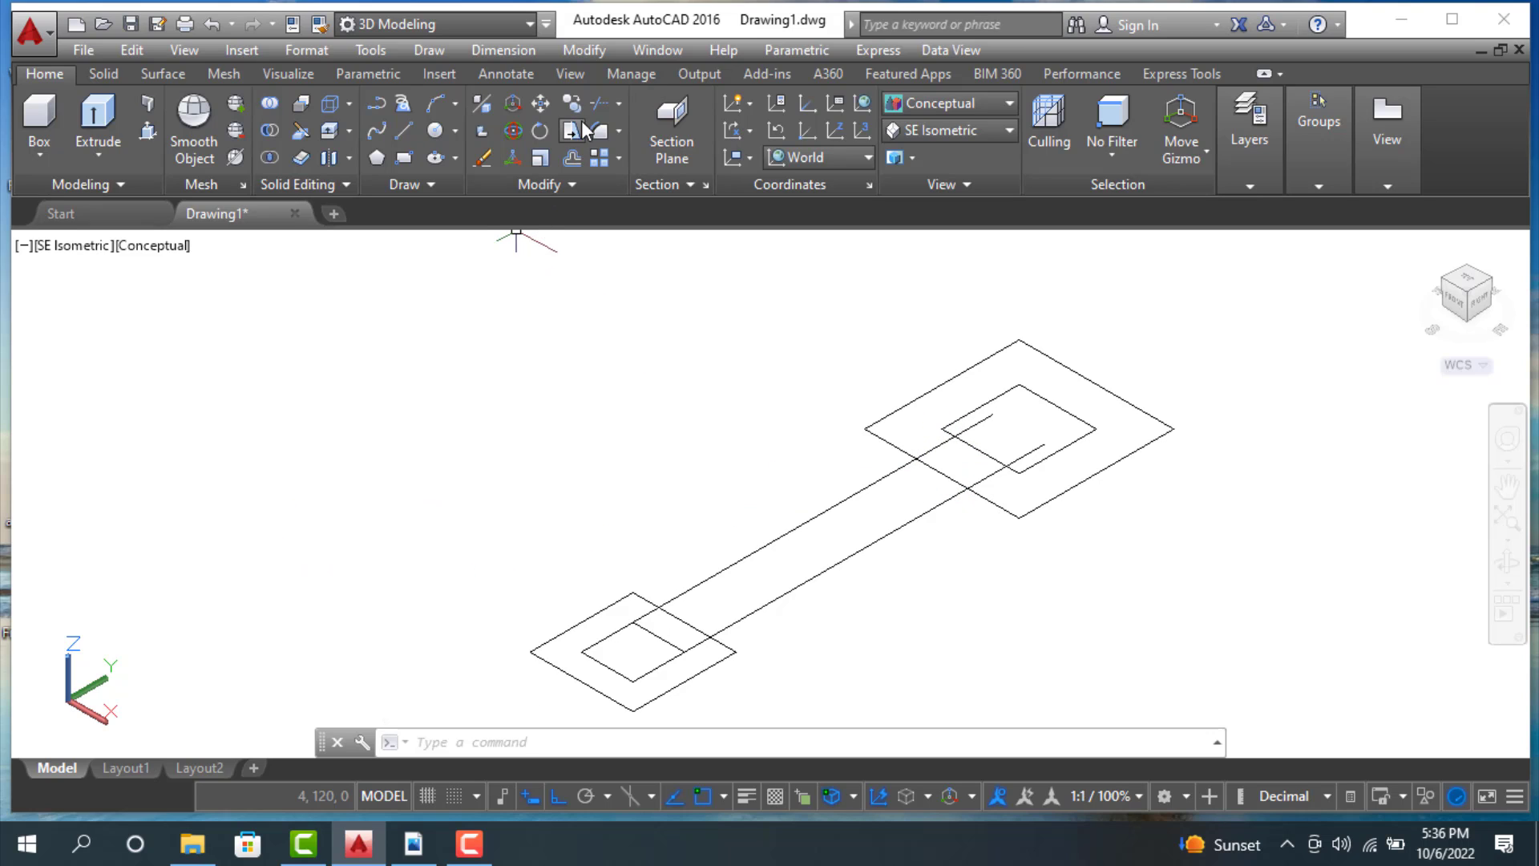
pyautogui.click(596, 105)
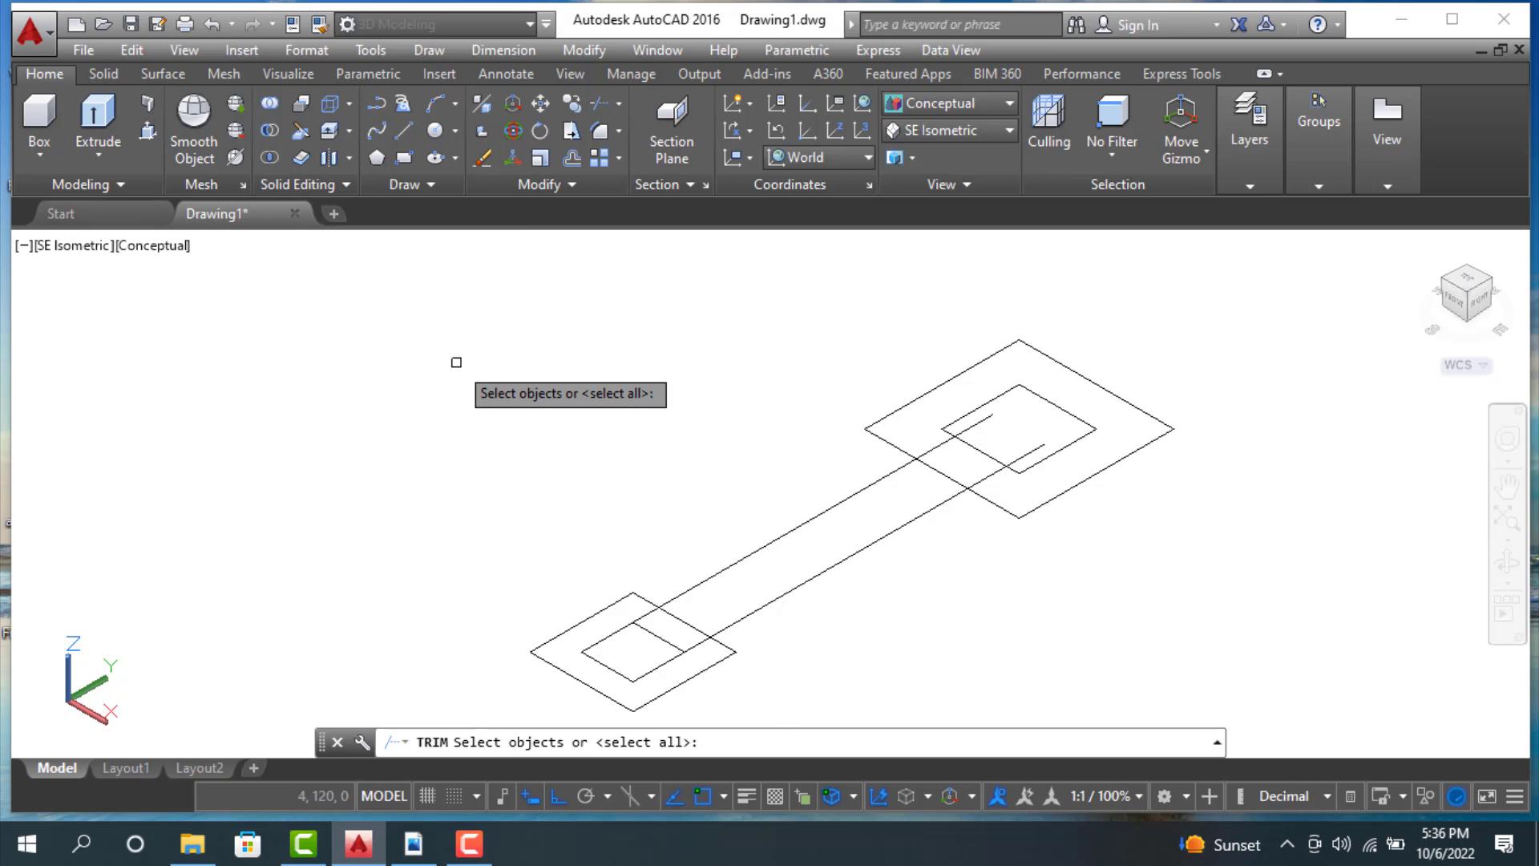
pyautogui.press('Return')
pyautogui.press('Escape')
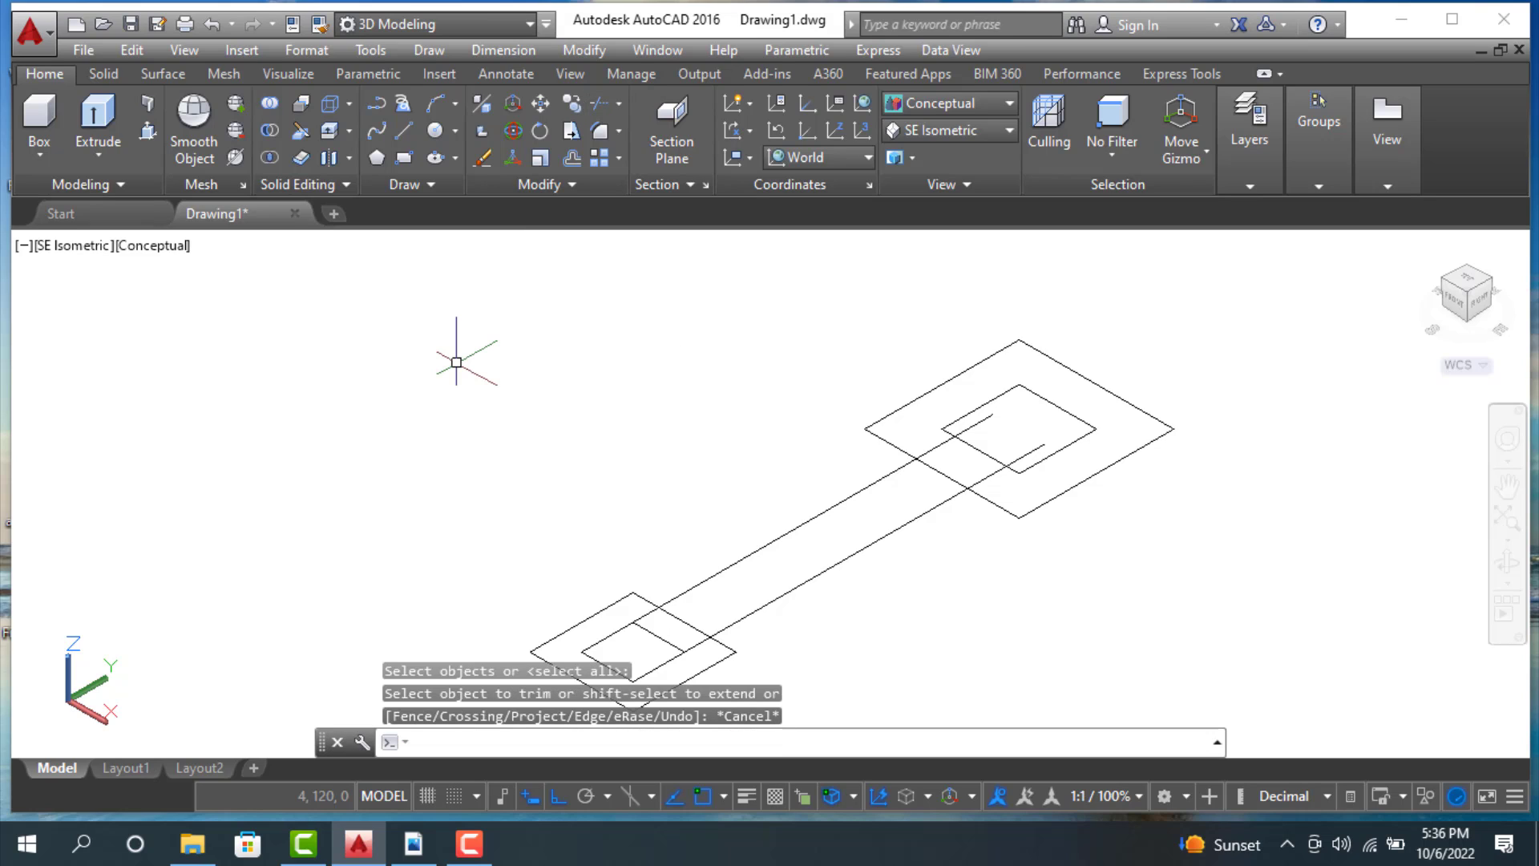
# Step: Trim the ends of both offset lines that extend inside the 30 x 30 rectangle
pyautogui.write('tr')
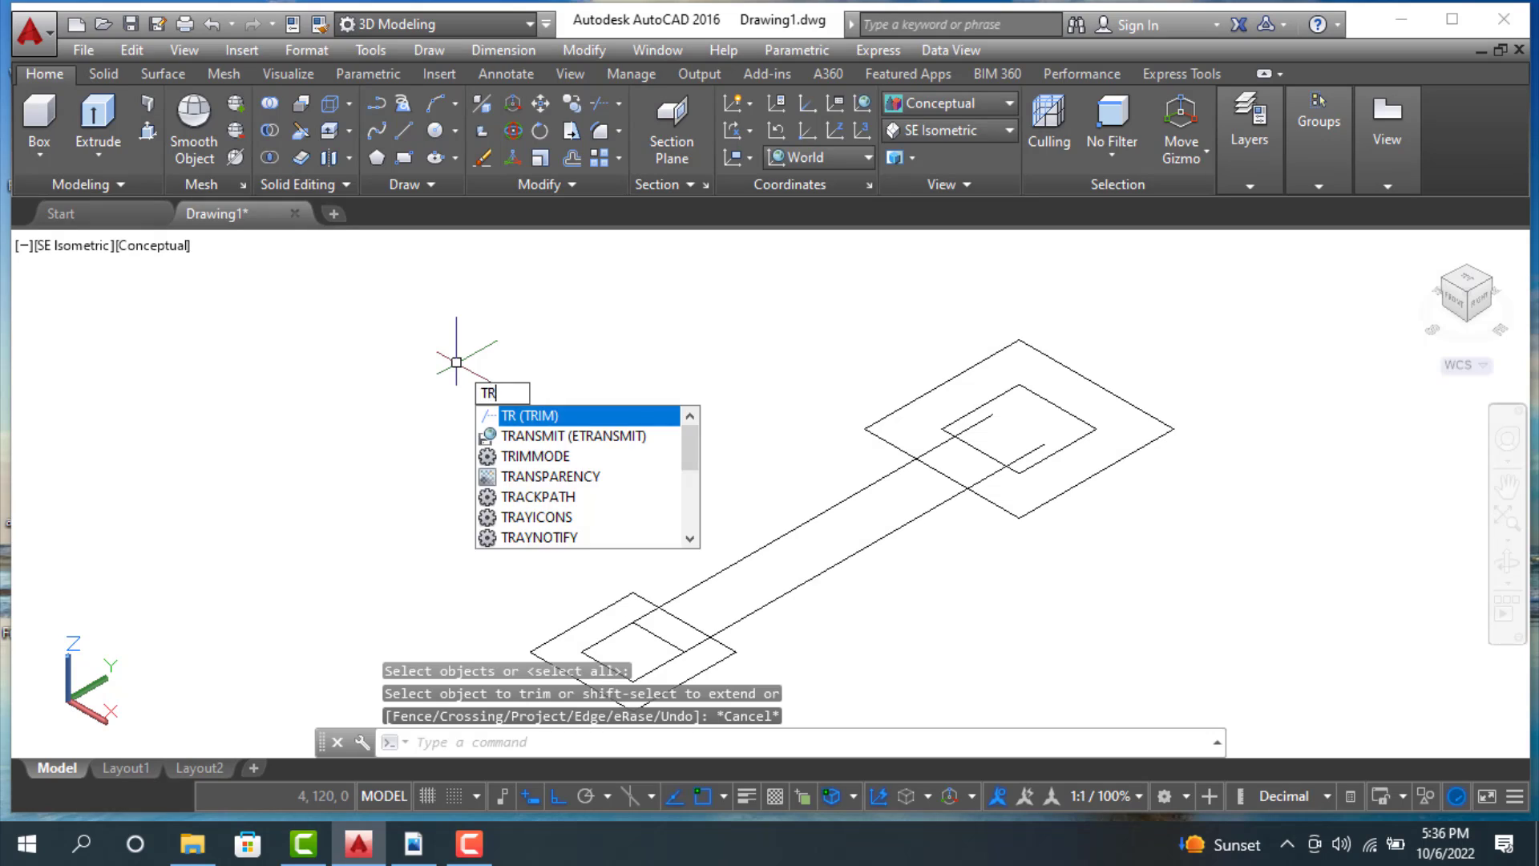
pyautogui.press('Return')
pyautogui.press('Return')
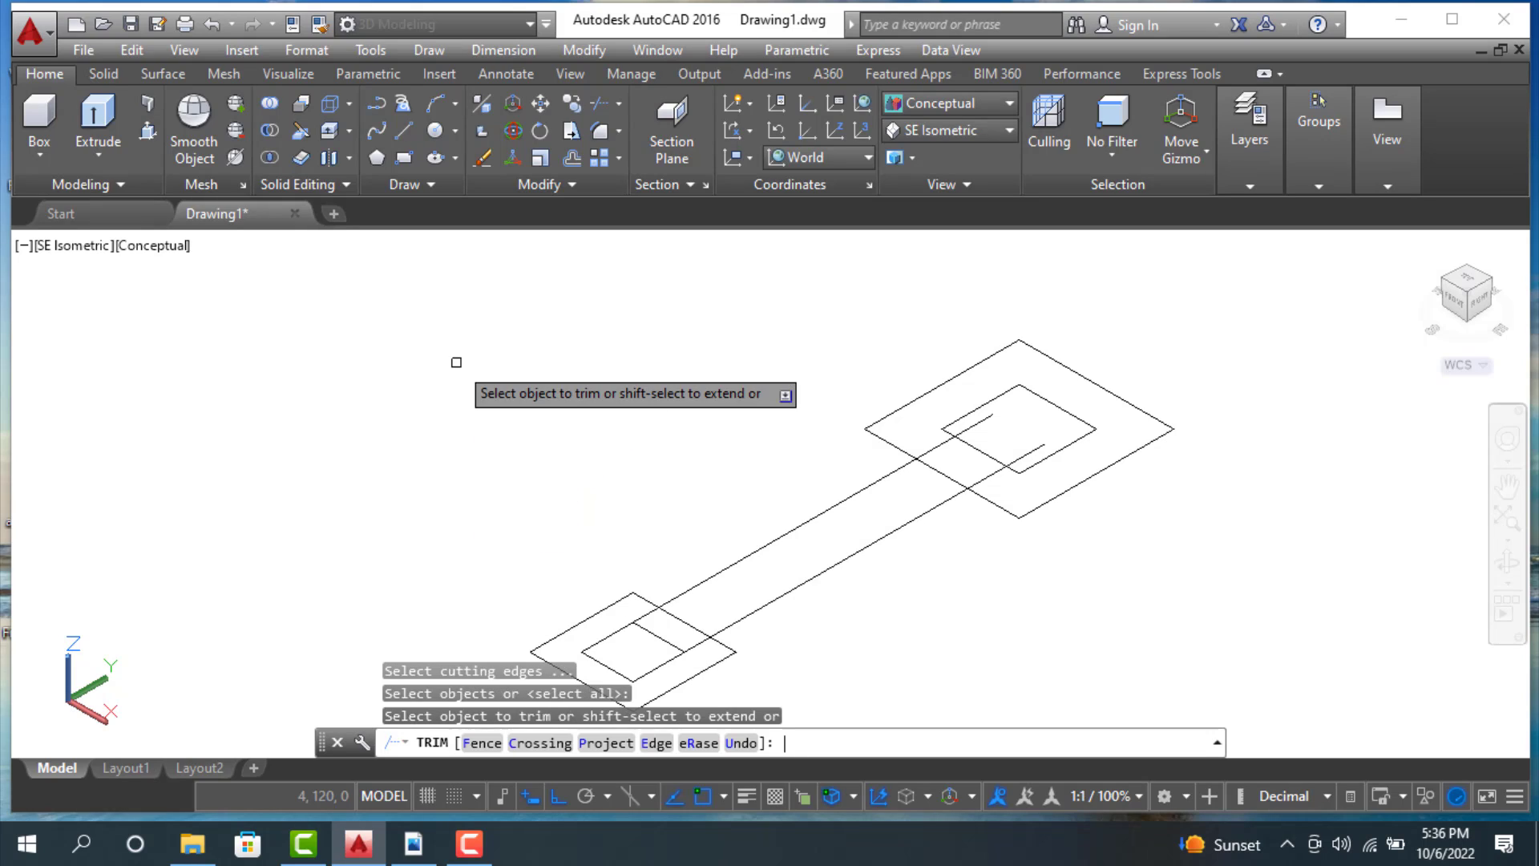
pyautogui.click(974, 429)
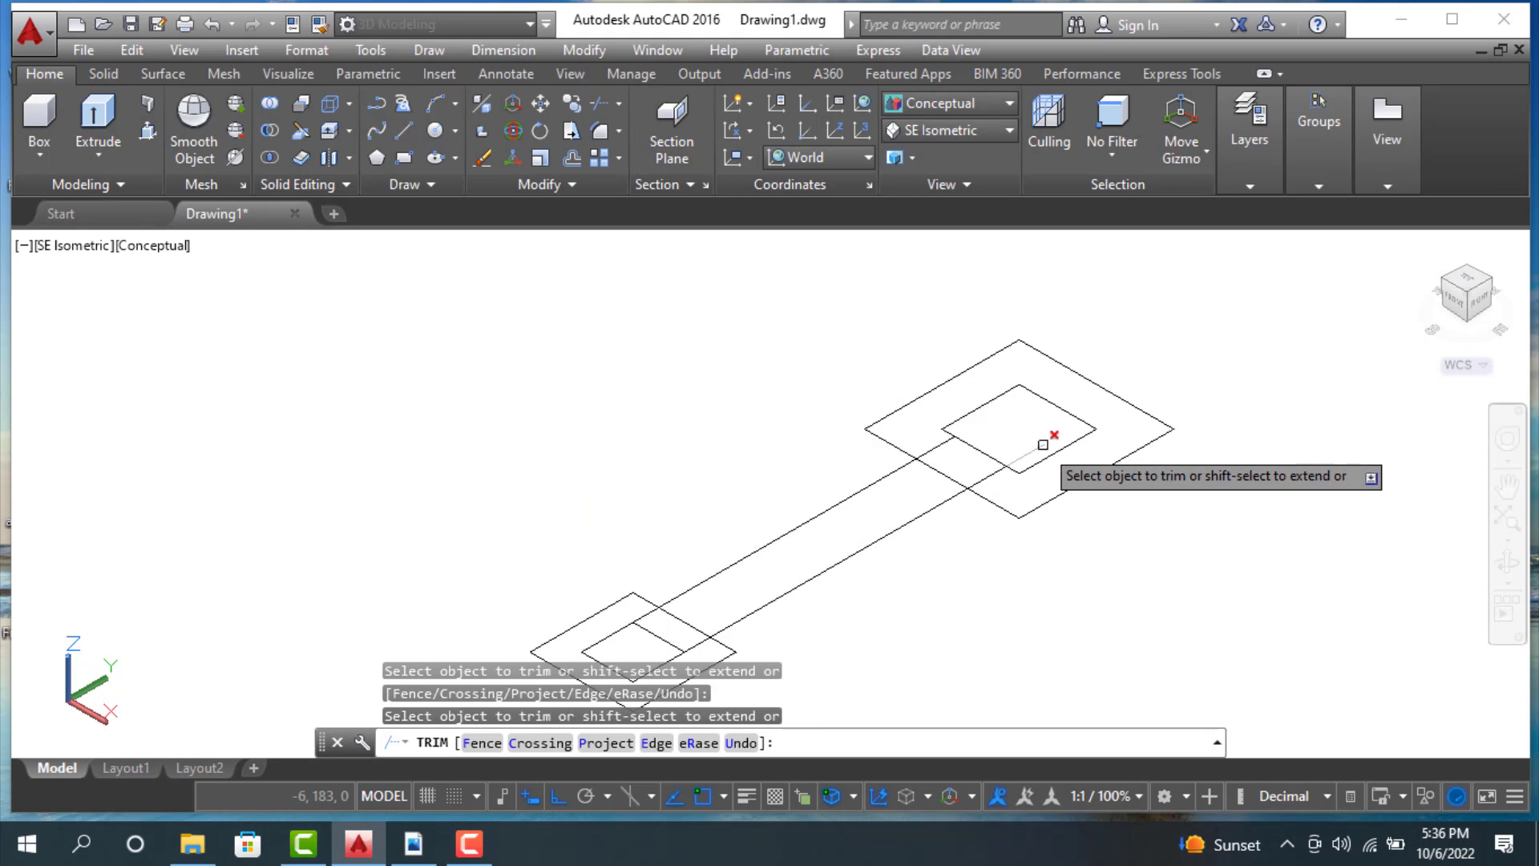
pyautogui.press('Escape')
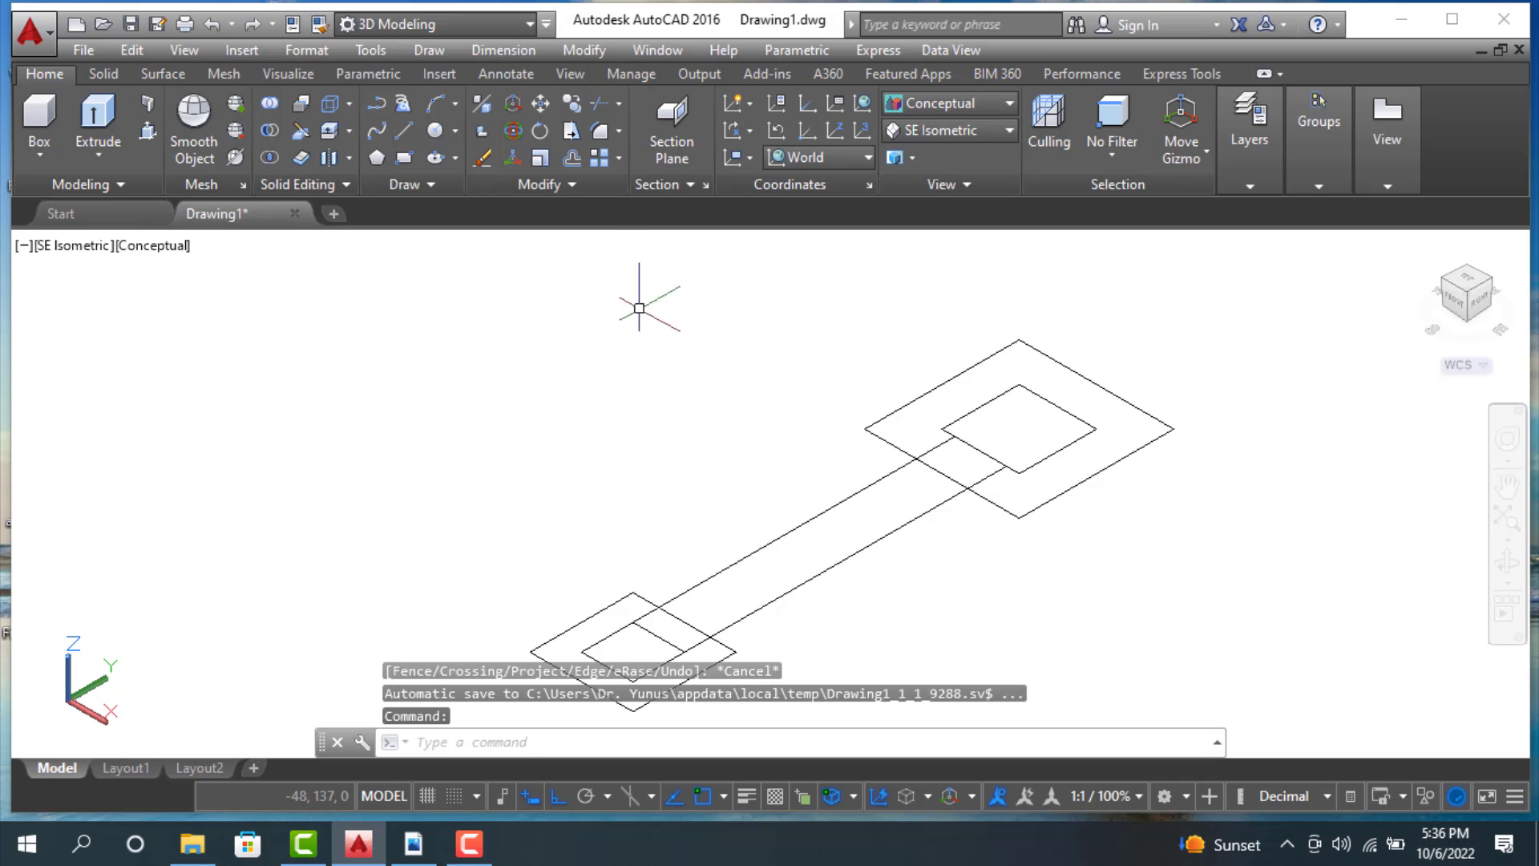
# Step: Trim the remaining parts of both offset lines inside the 40 x 40 and 60 x 60 rectangles, keeping only the connecting portion between them
pyautogui.click(599, 106)
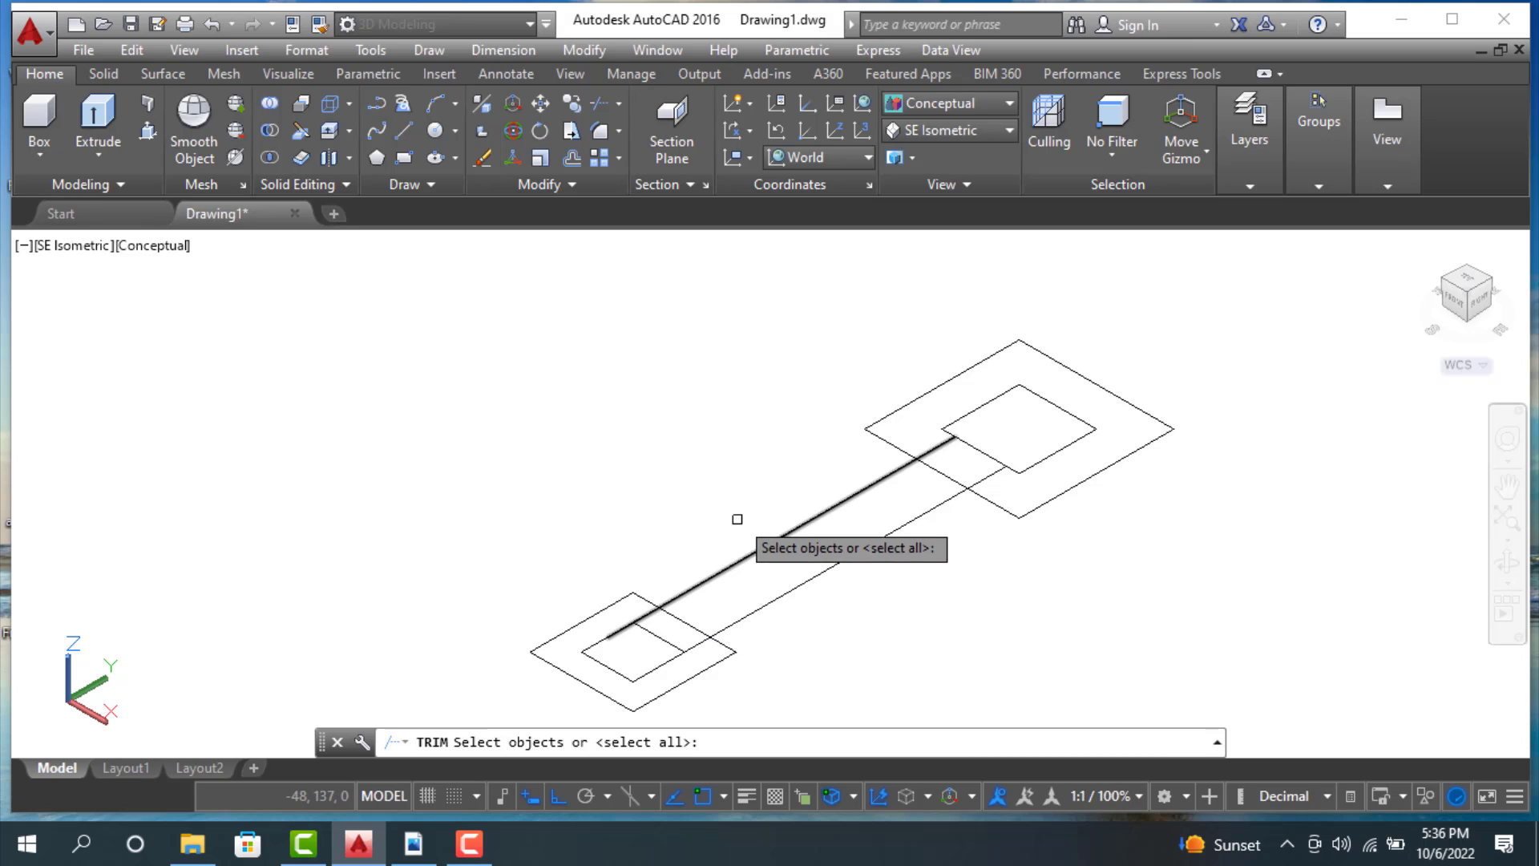
pyautogui.press('Return')
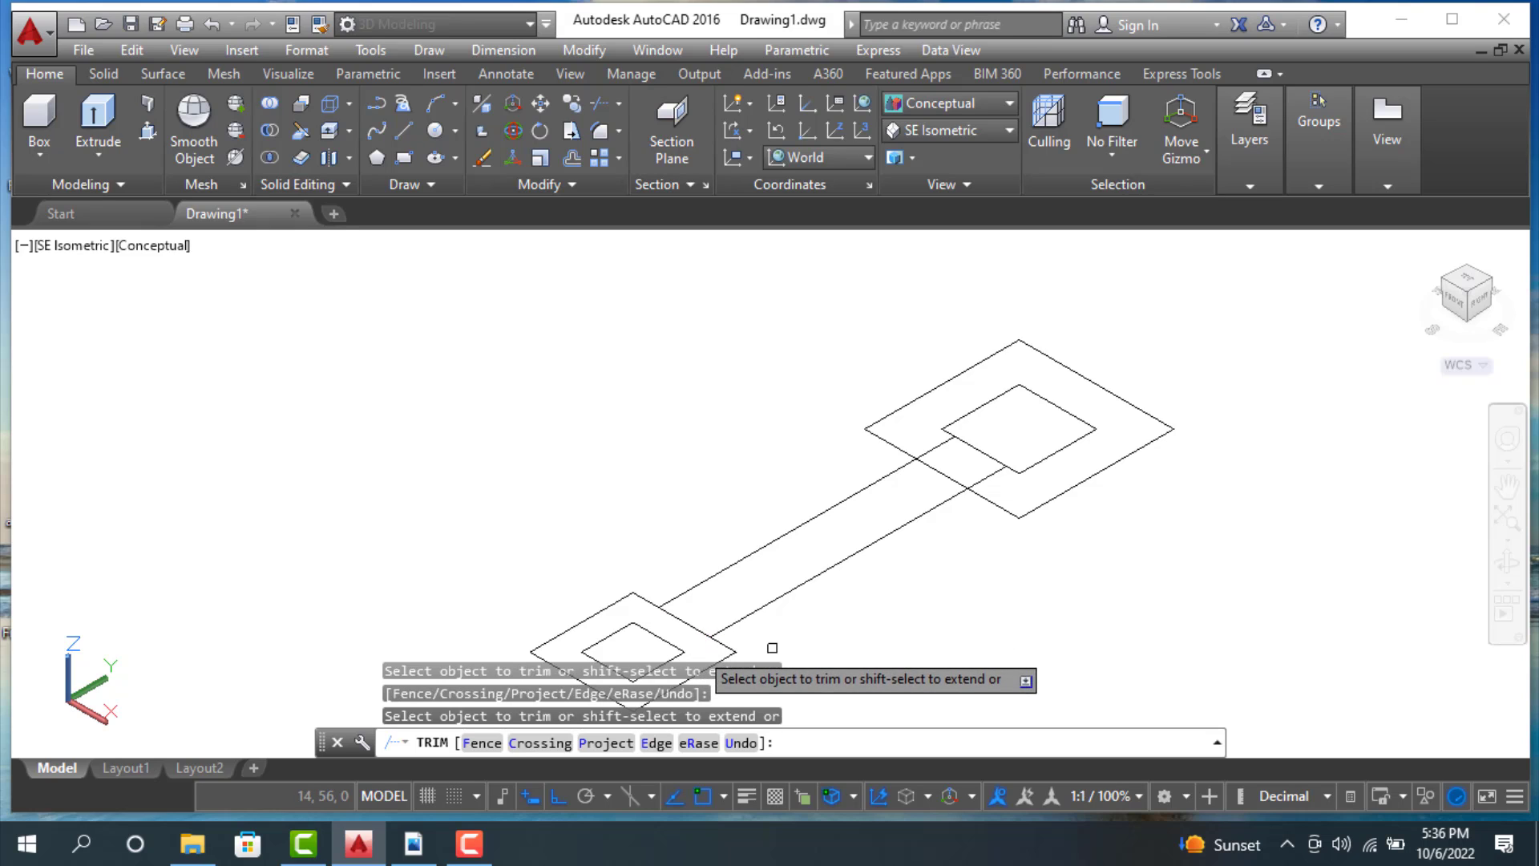
pyautogui.click(988, 473)
pyautogui.click(935, 444)
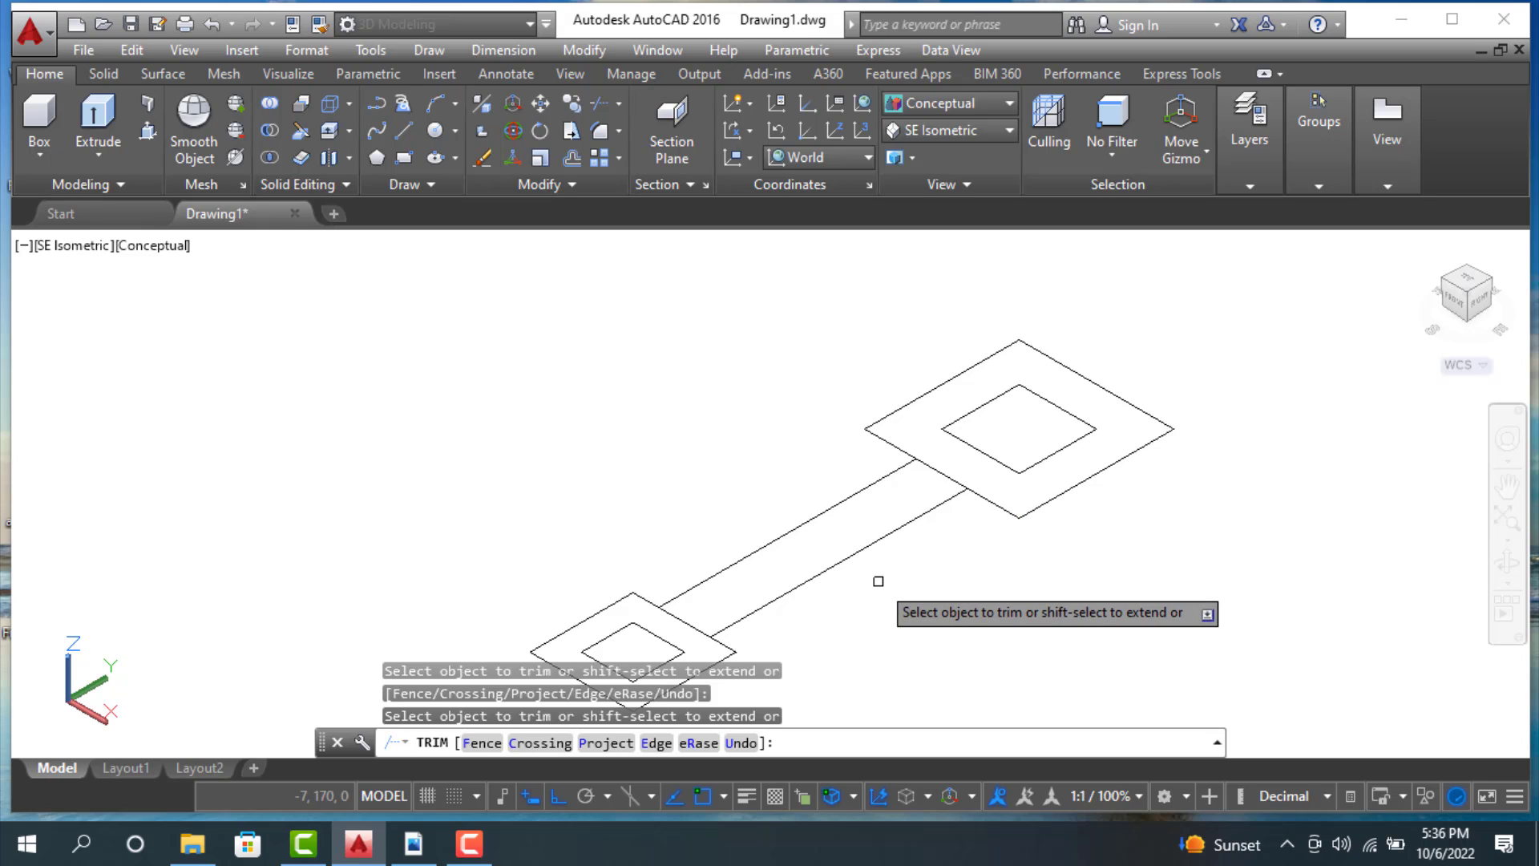
pyautogui.press('Escape')
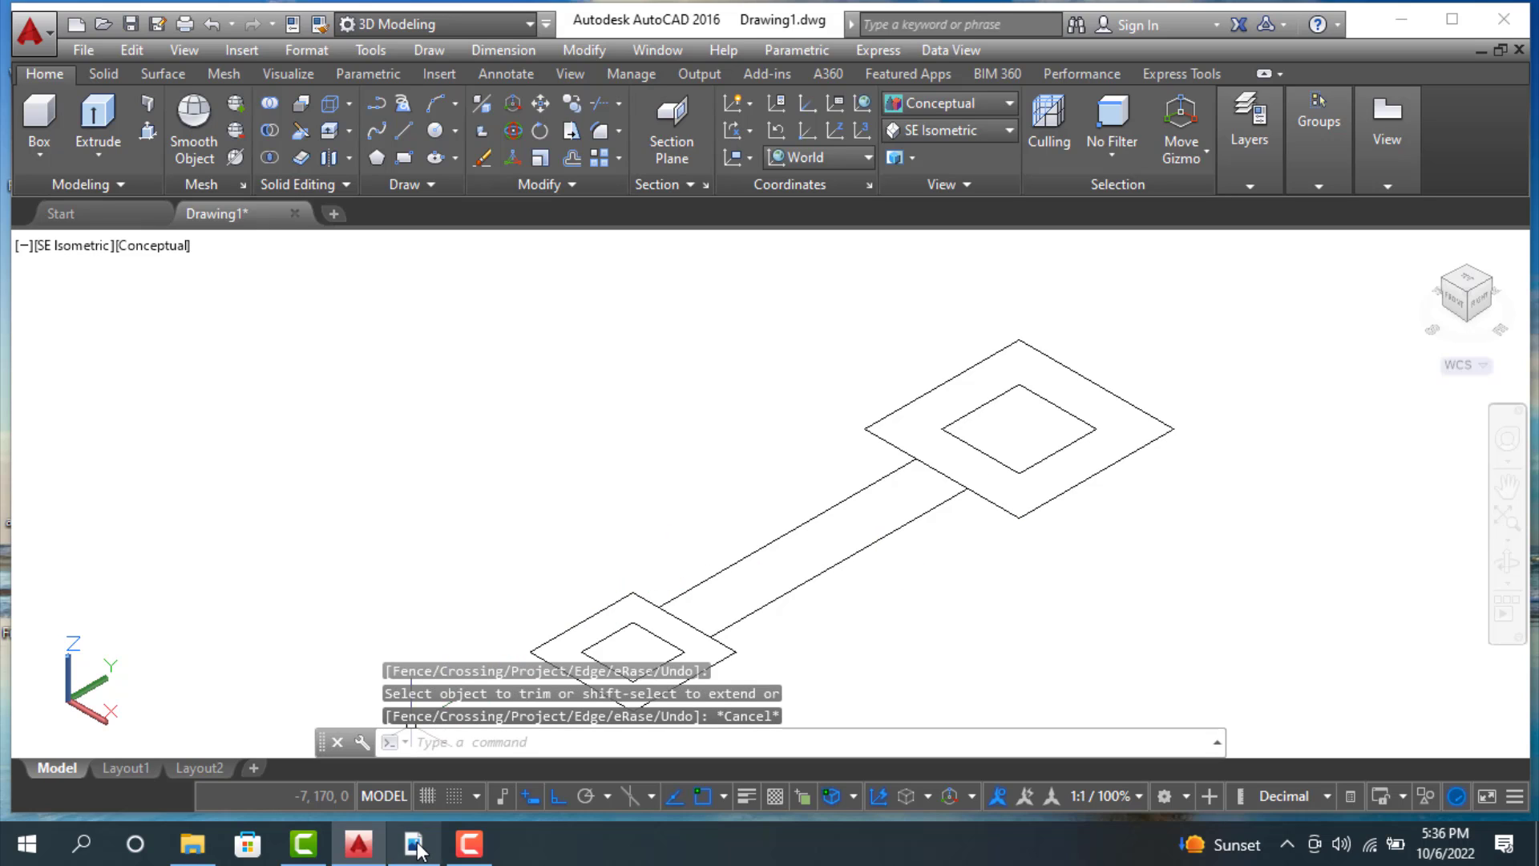
# Step: After checking the 3D Ex.1 drawing, draw a line joining the front corners of the 40 x 40 and 60 x 60 rectangles
pyautogui.click(415, 846)
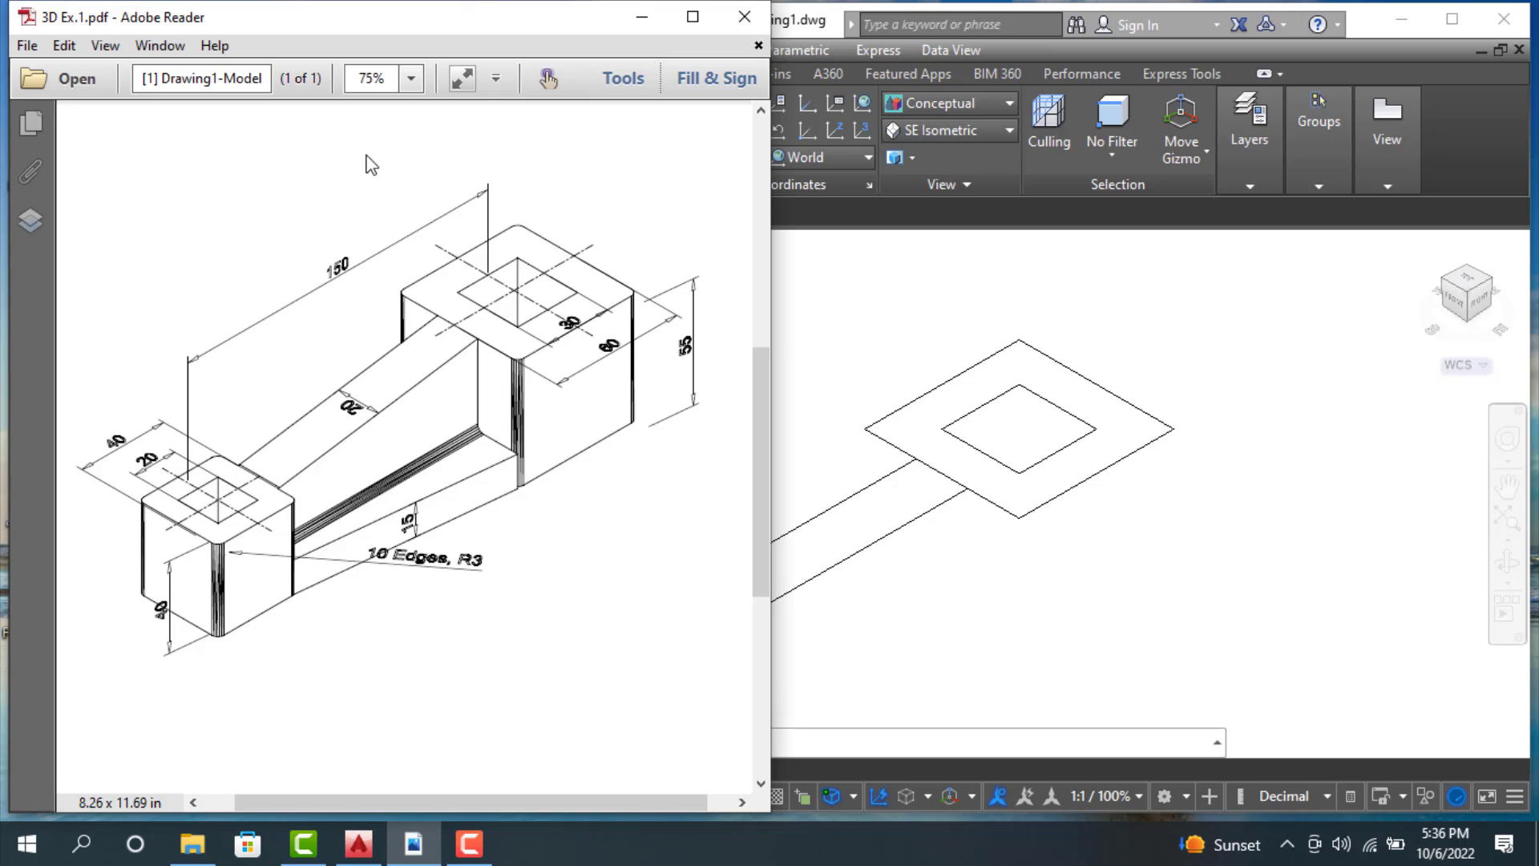
pyautogui.click(805, 259)
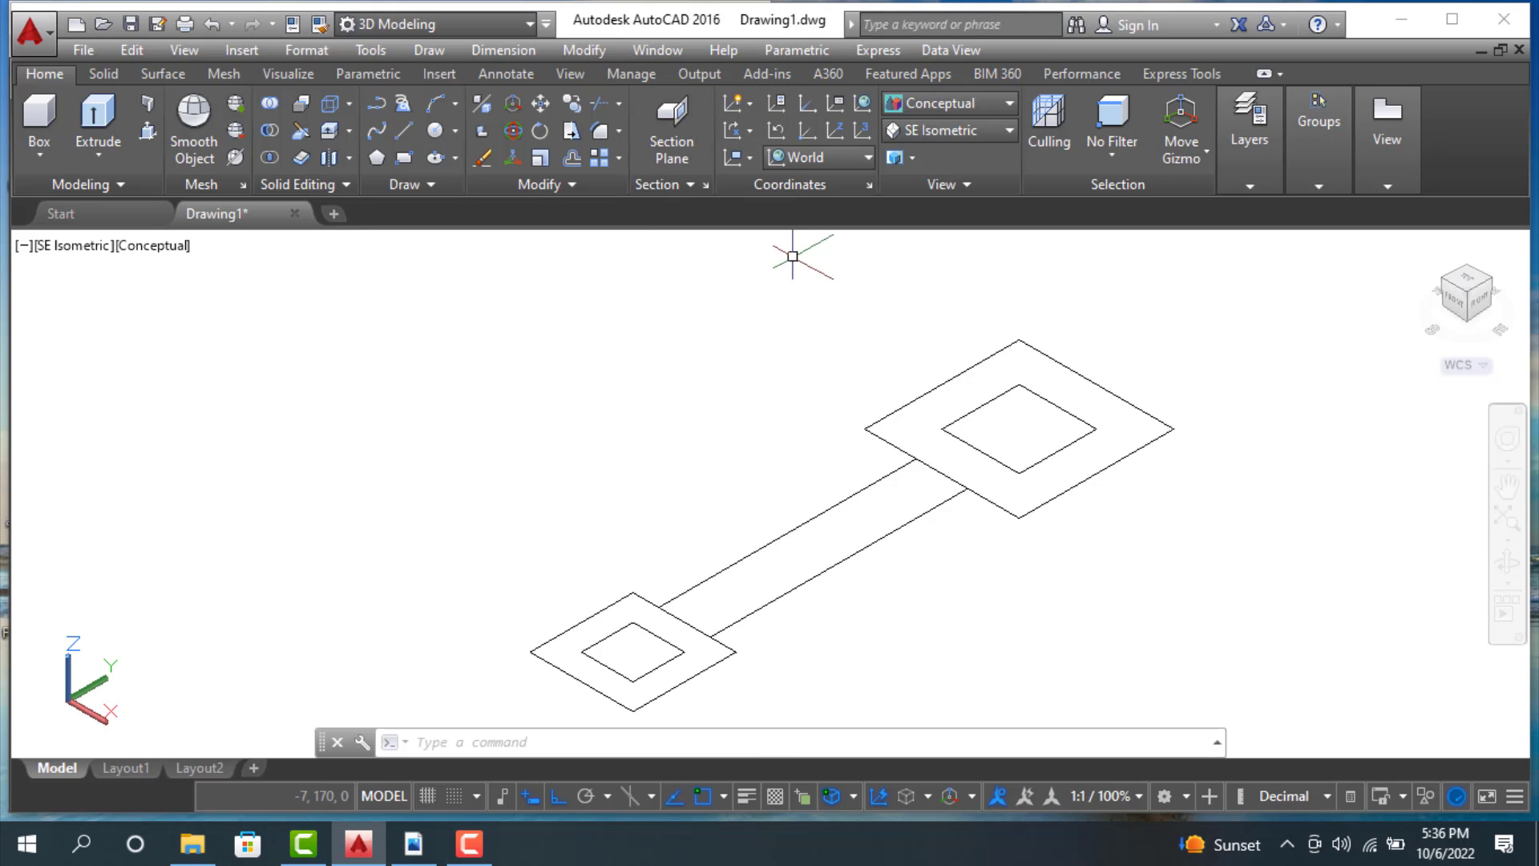
pyautogui.click(401, 133)
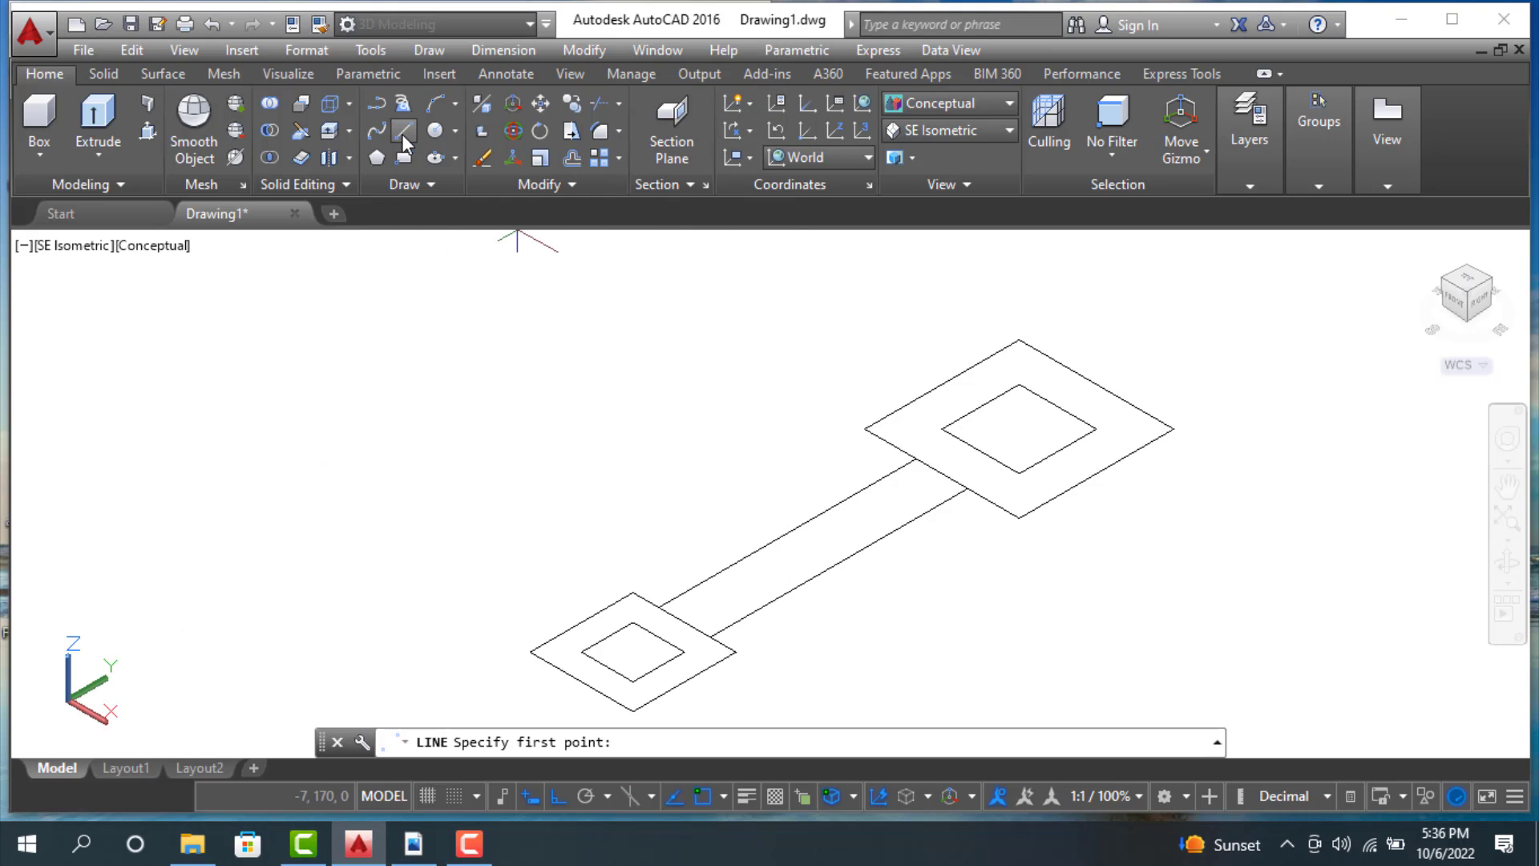
pyautogui.click(735, 652)
pyautogui.click(1020, 520)
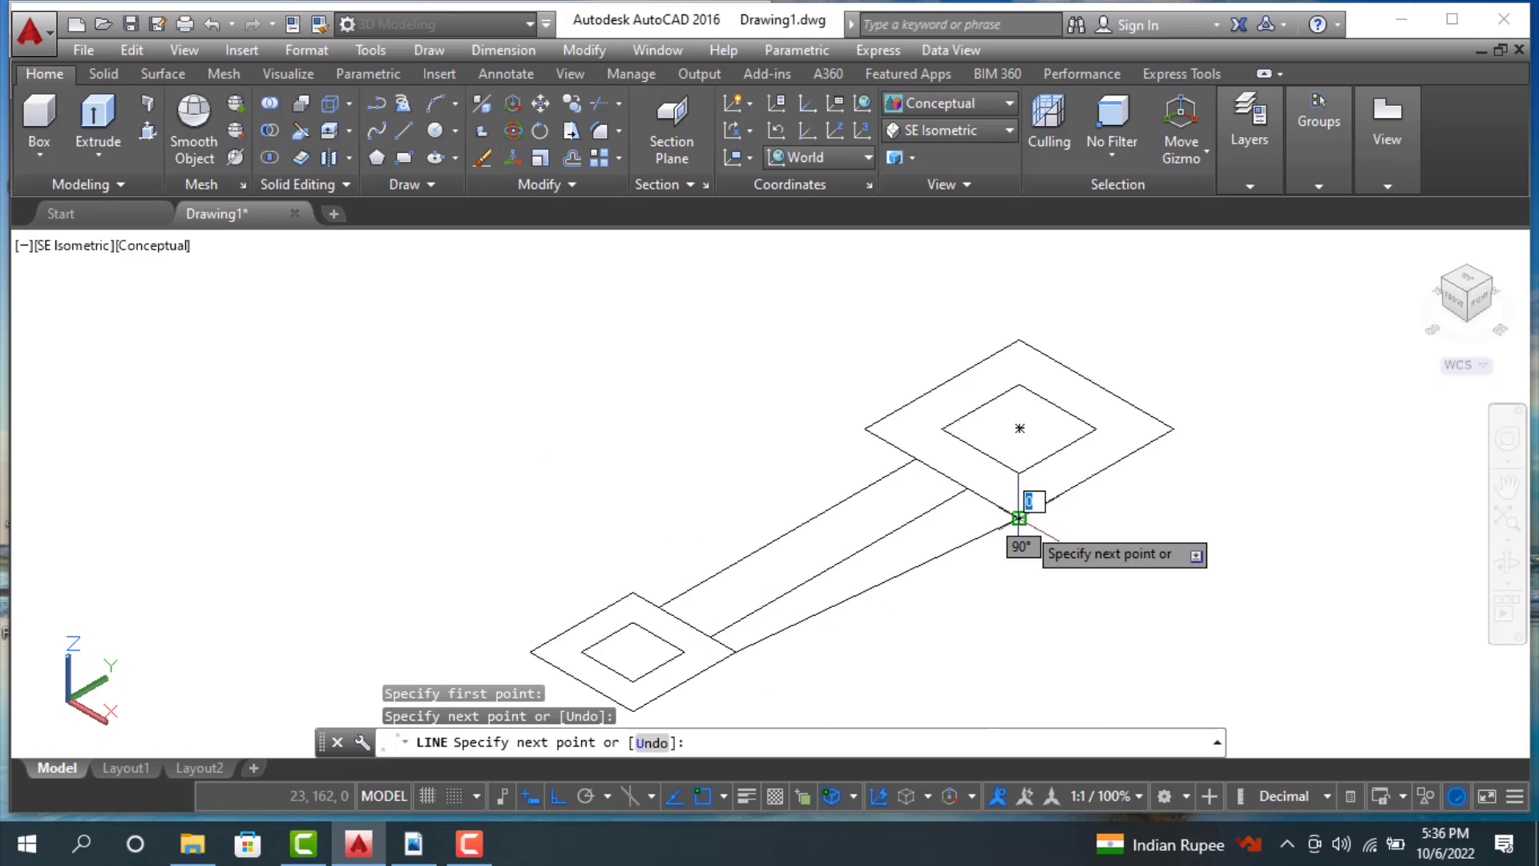
pyautogui.press('Escape')
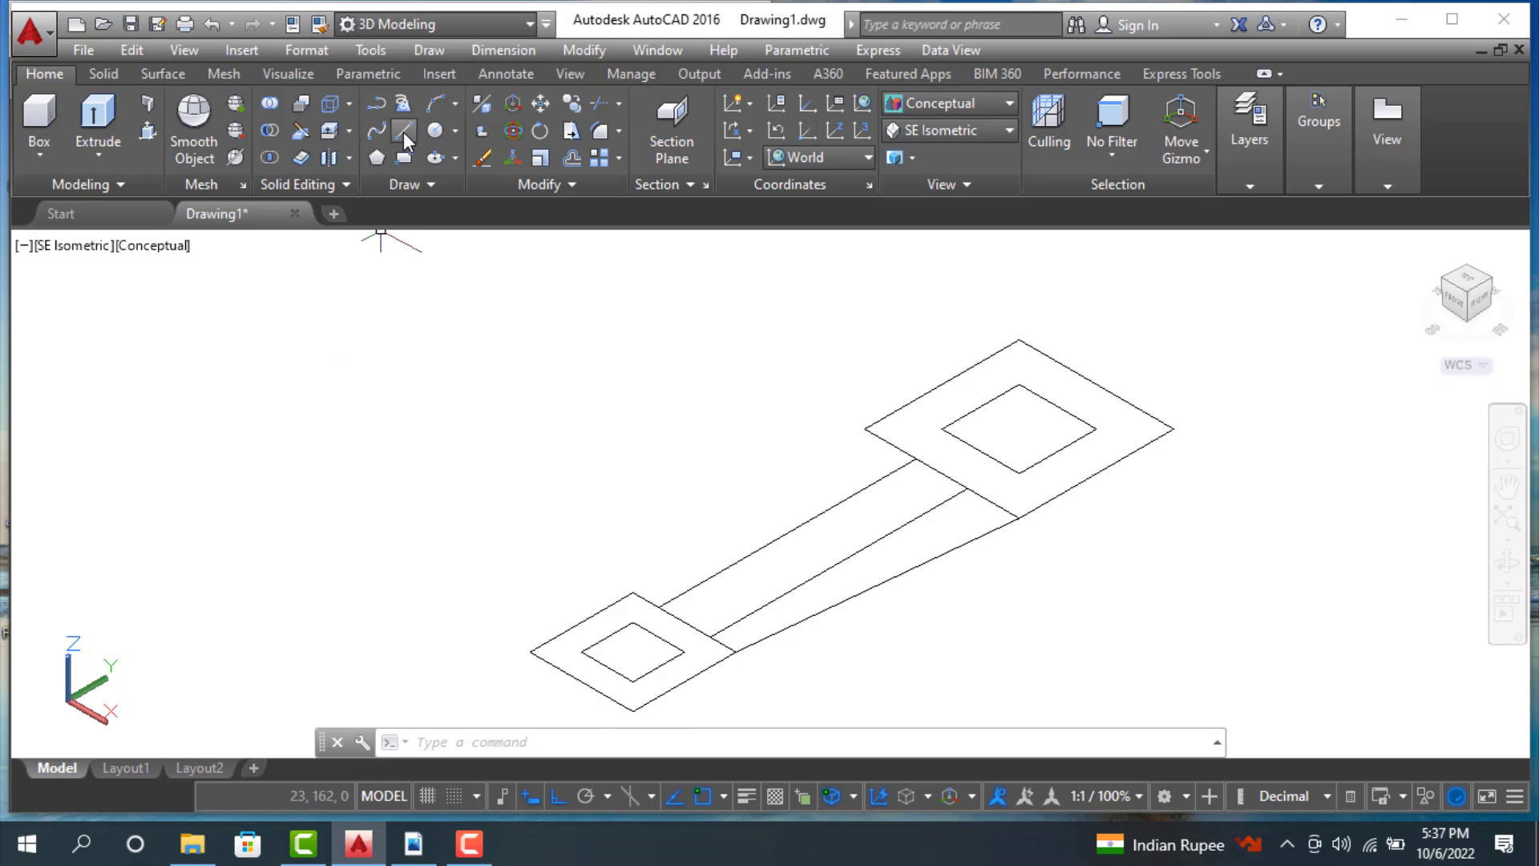
# Step: Draw a matching line on the opposite side, joining the back corners of the 40 x 40 and 60 x 60 rectangles
pyautogui.write('l')
pyautogui.press('Return')
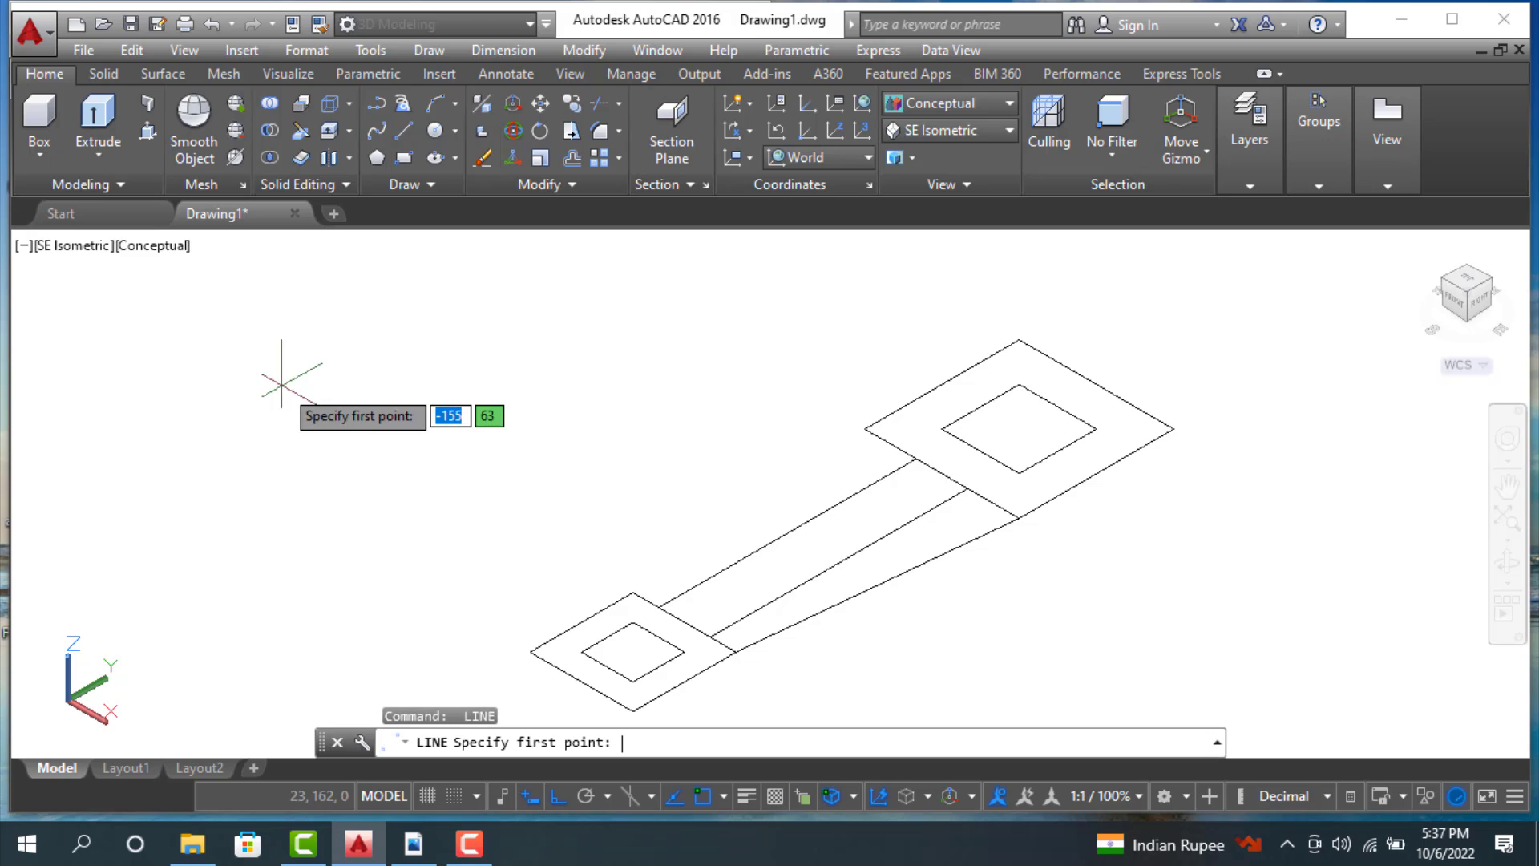
pyautogui.click(633, 593)
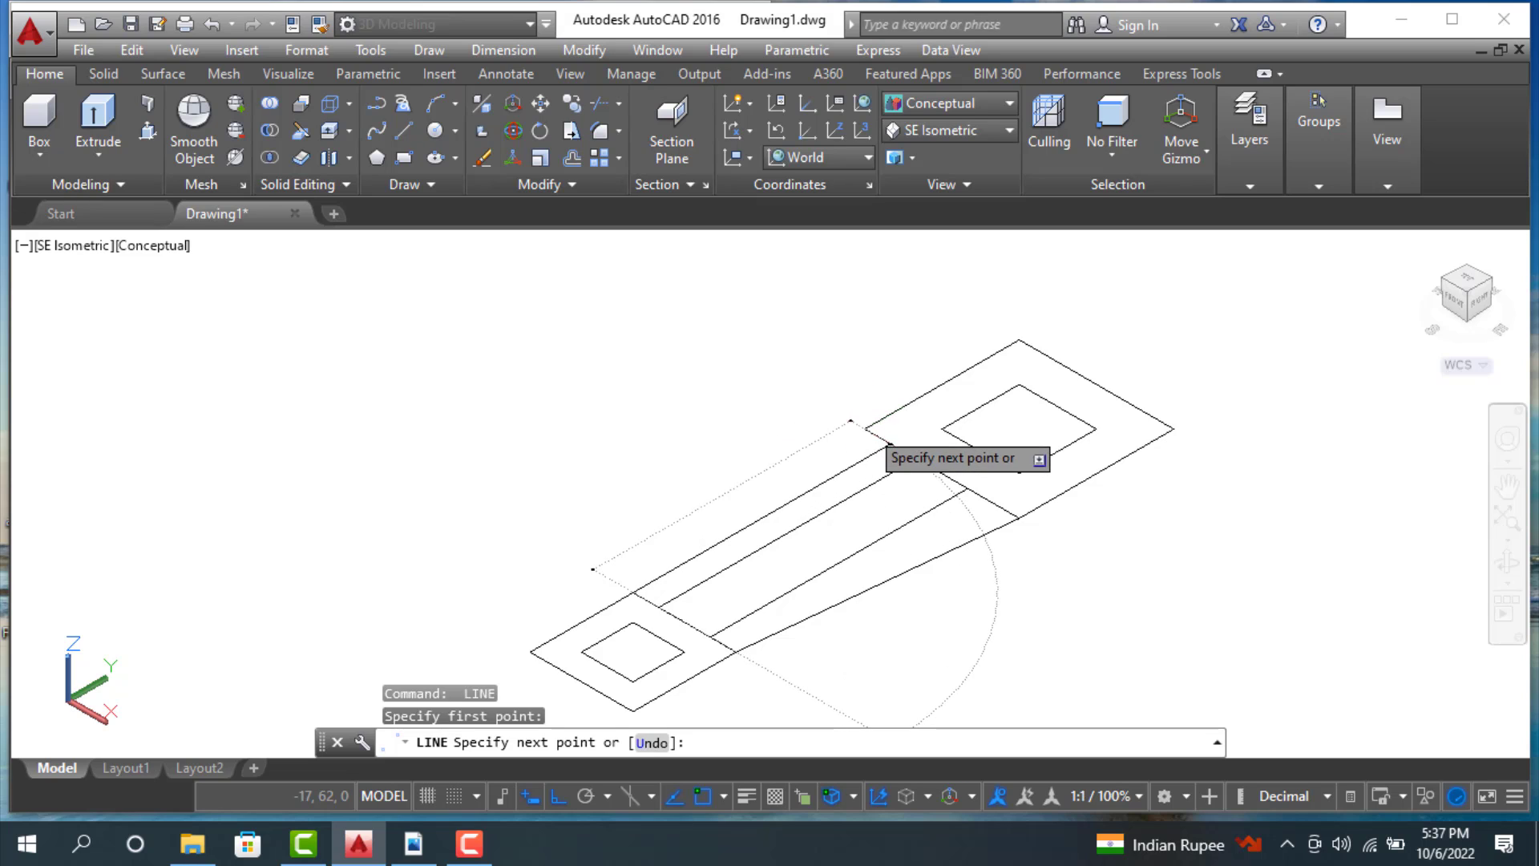
pyautogui.click(866, 428)
pyautogui.press('Escape')
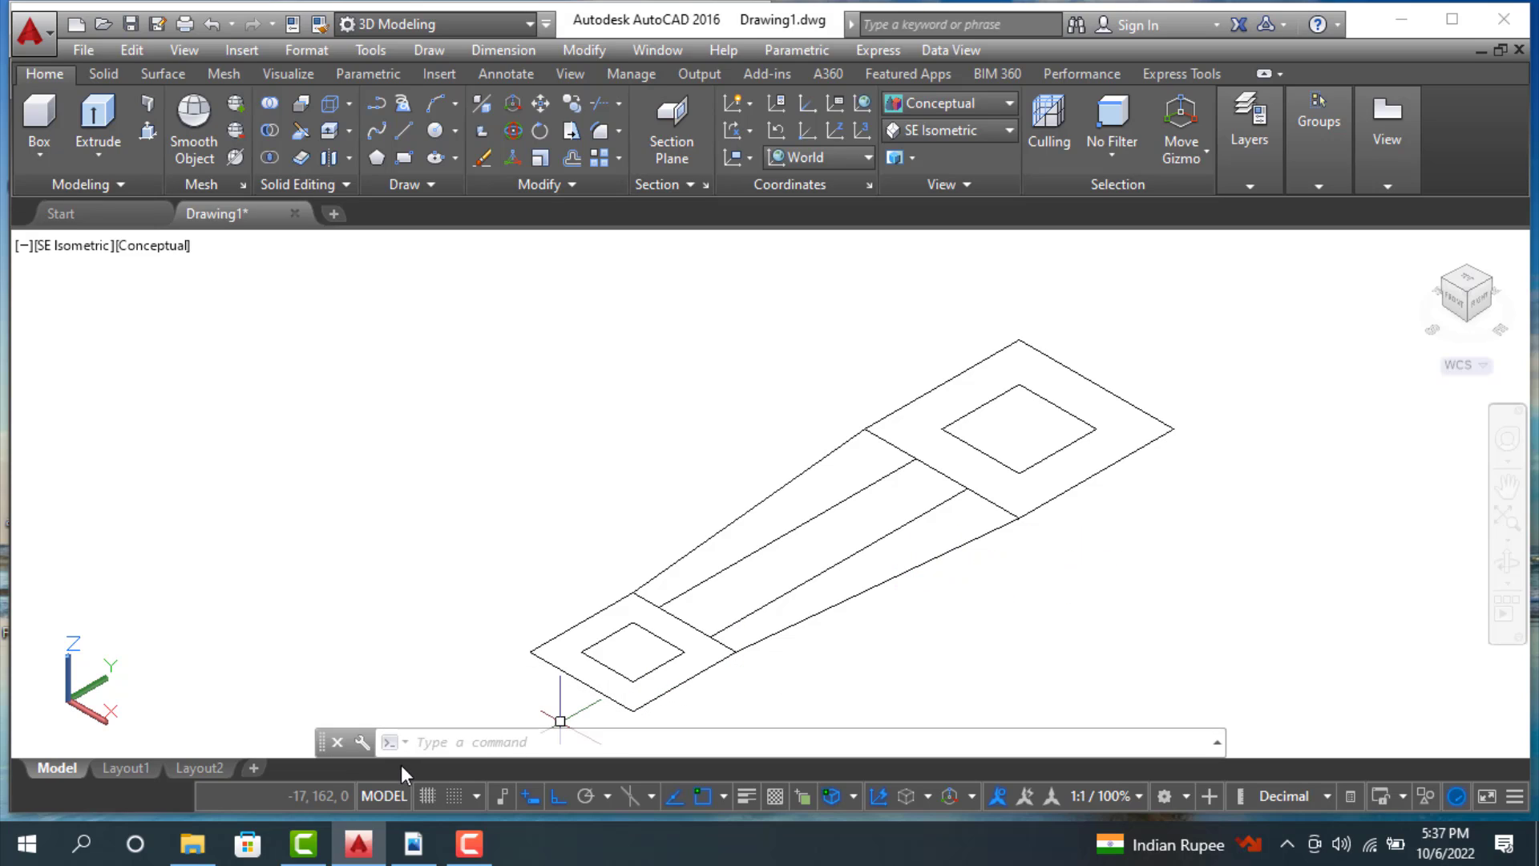
# Step: After checking the heights in the 3D Ex.1 drawing, Presspull the area between the 40 x 40 rectangle and its inner square to 40
pyautogui.click(414, 844)
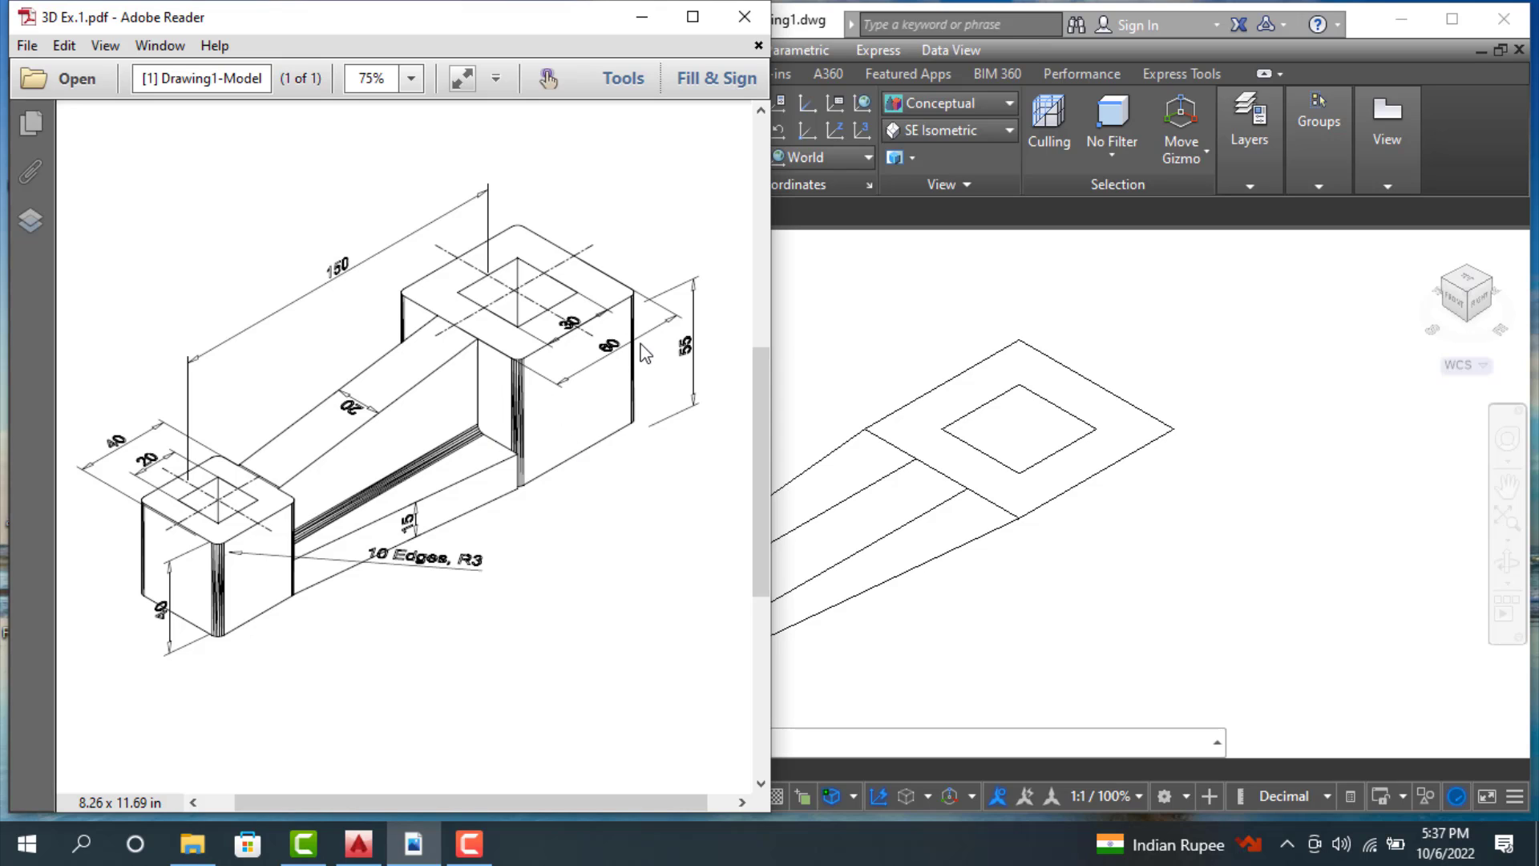
pyautogui.click(951, 623)
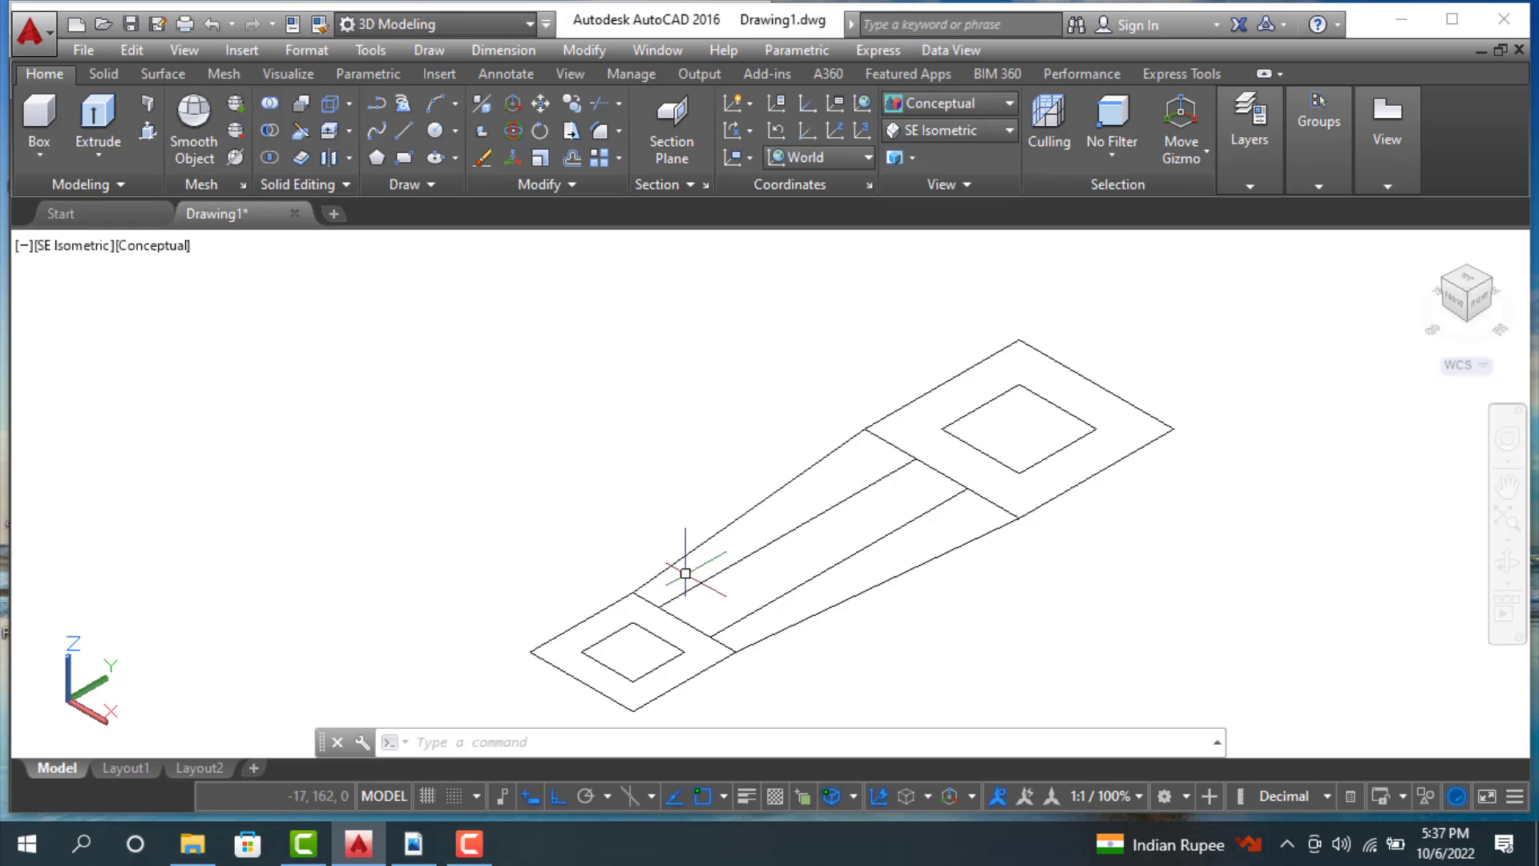
pyautogui.click(148, 133)
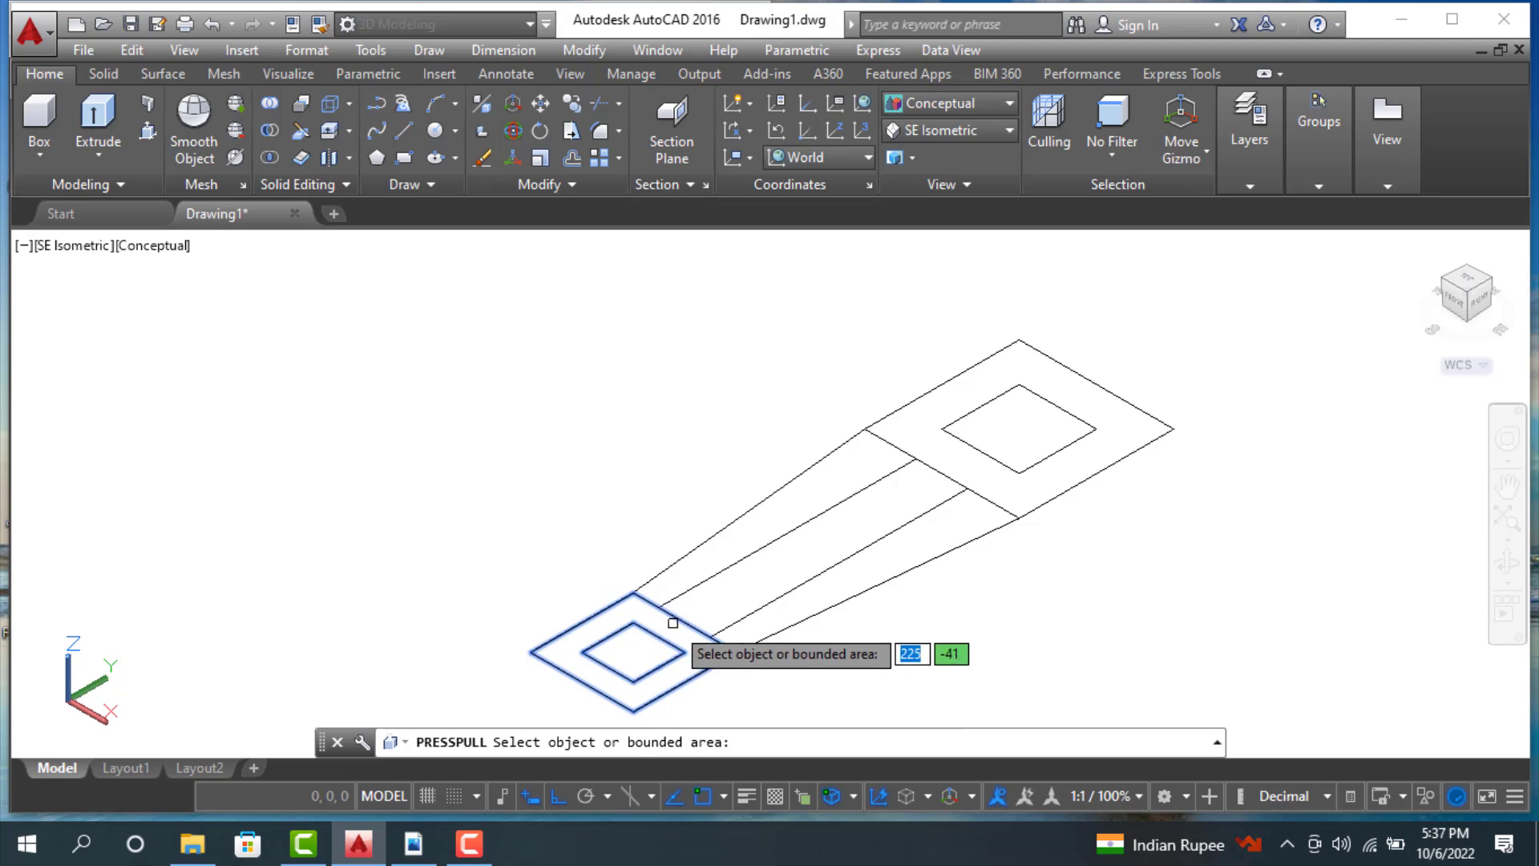
pyautogui.click(570, 656)
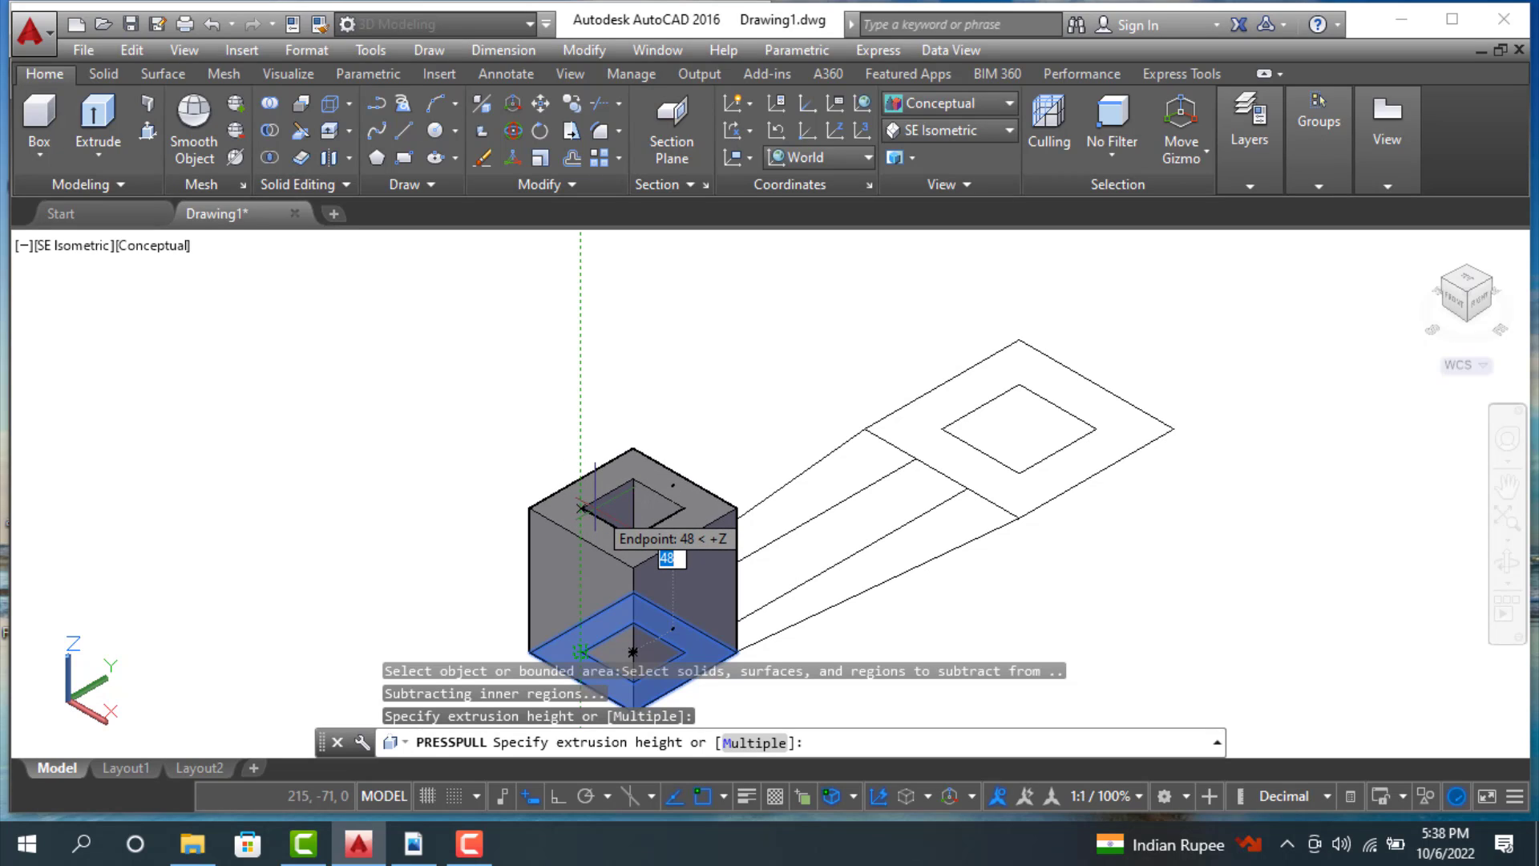
pyautogui.write('40')
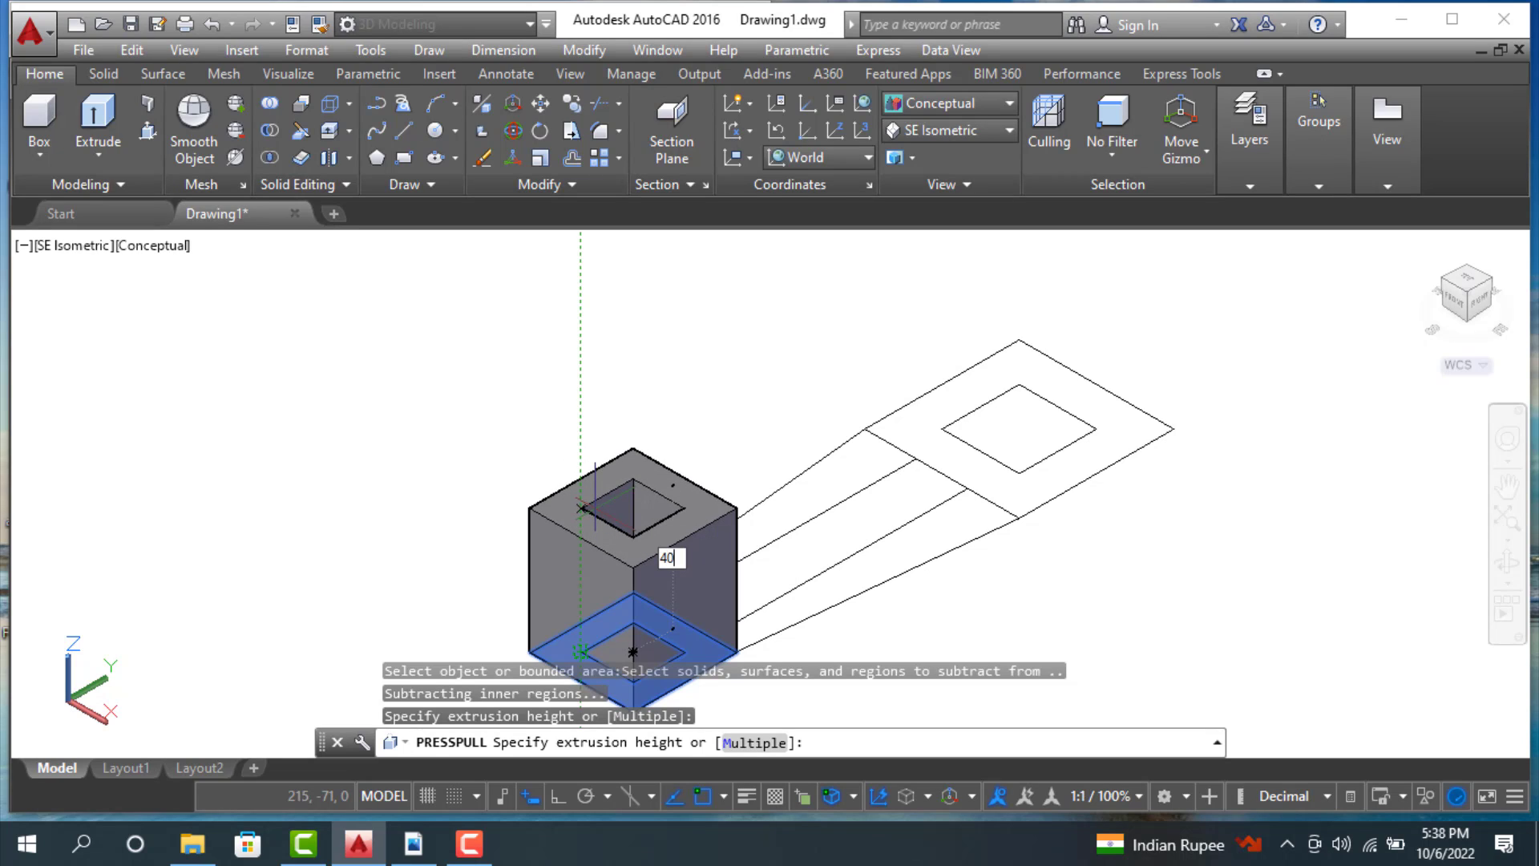
pyautogui.press('Return')
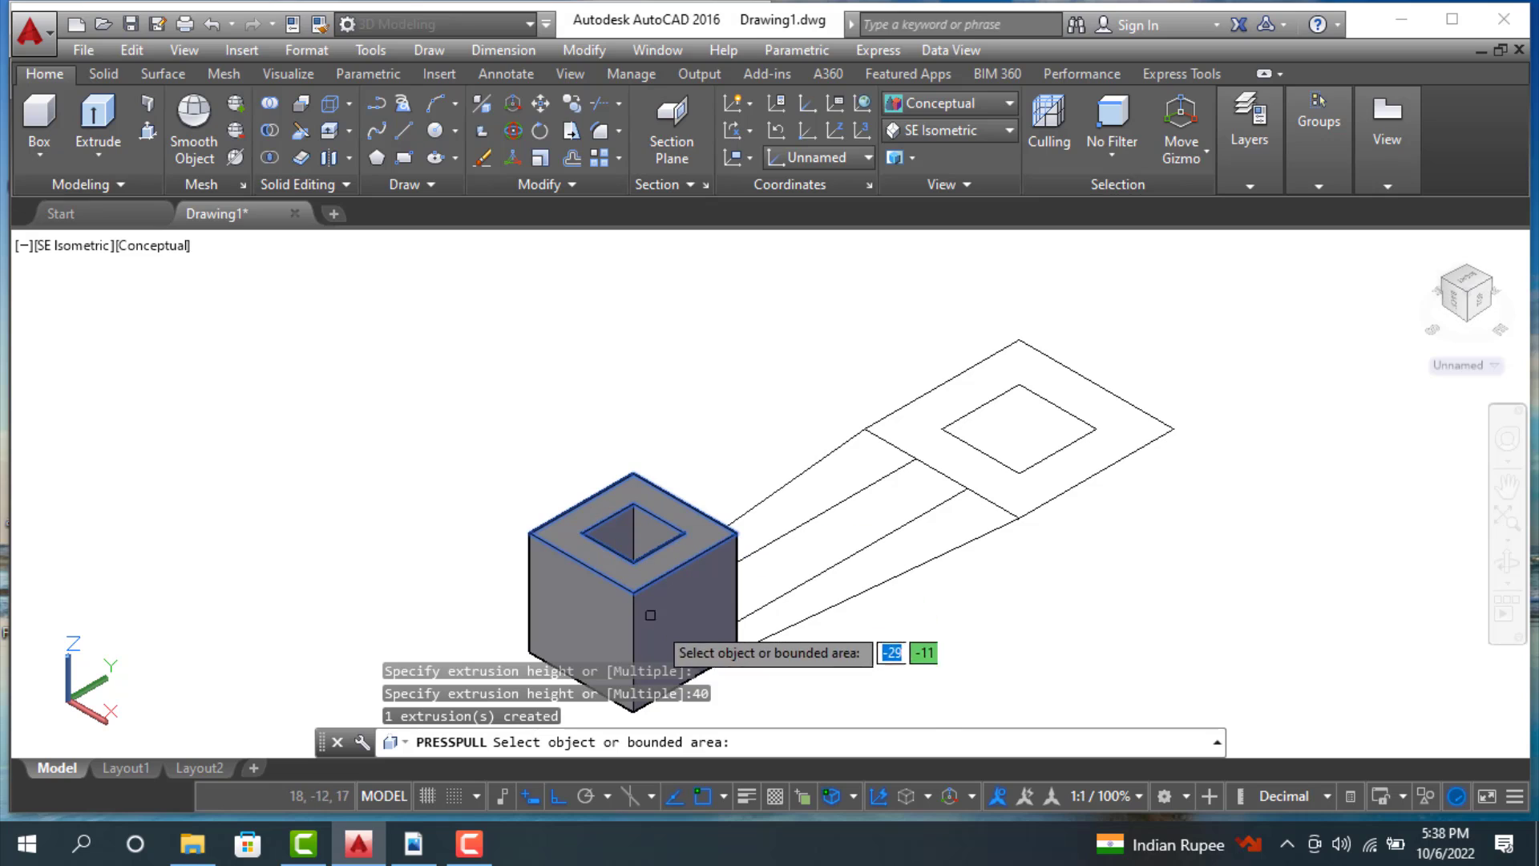
# Step: Presspull the three adjoining areas between the two blocks together to a height of 15, using the Multiple option
pyautogui.click(874, 451)
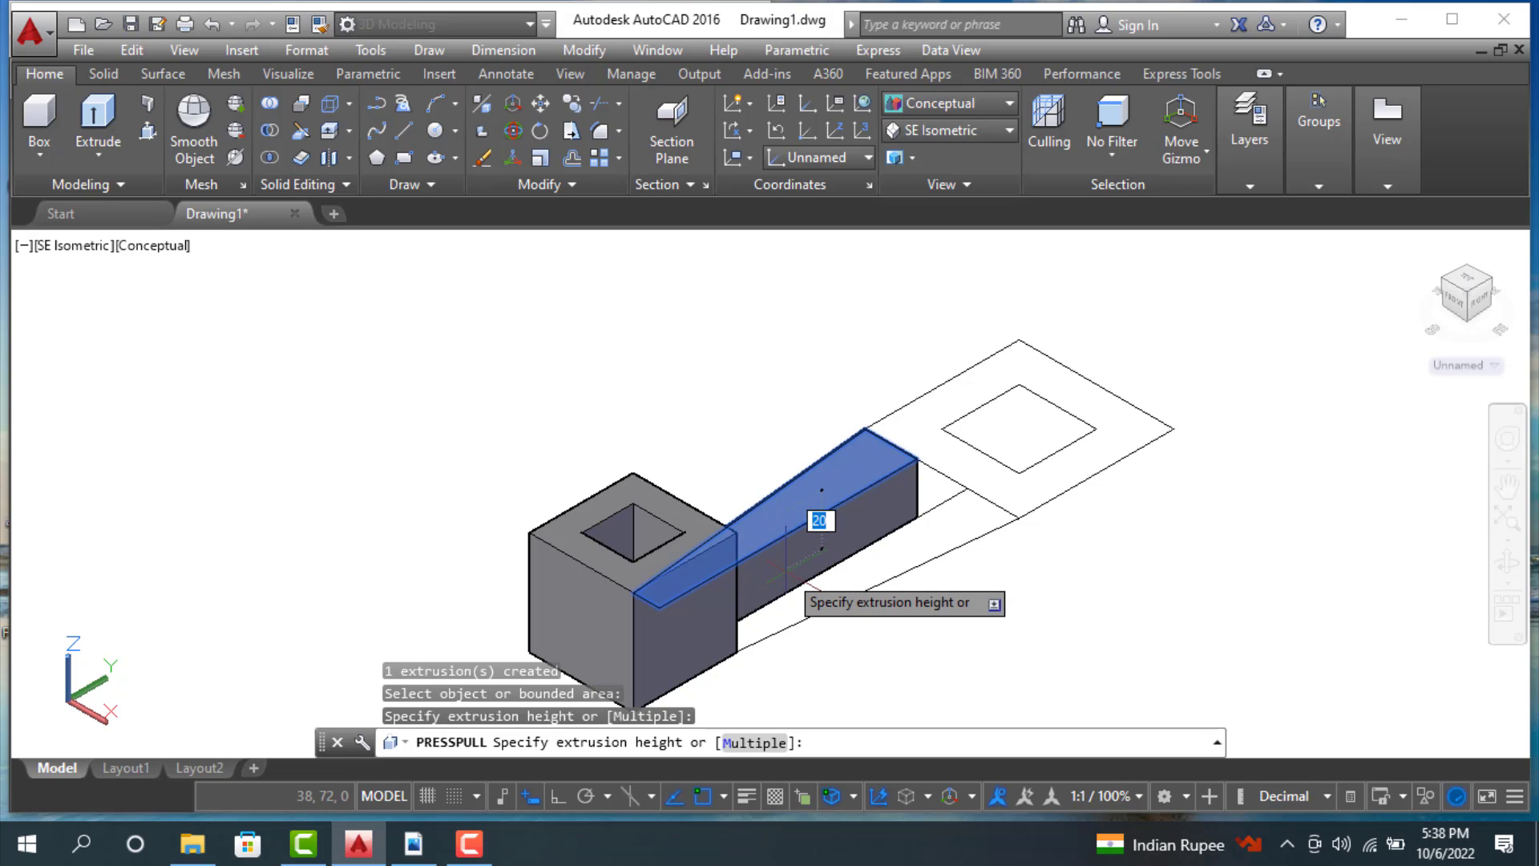
pyautogui.click(740, 745)
pyautogui.click(828, 532)
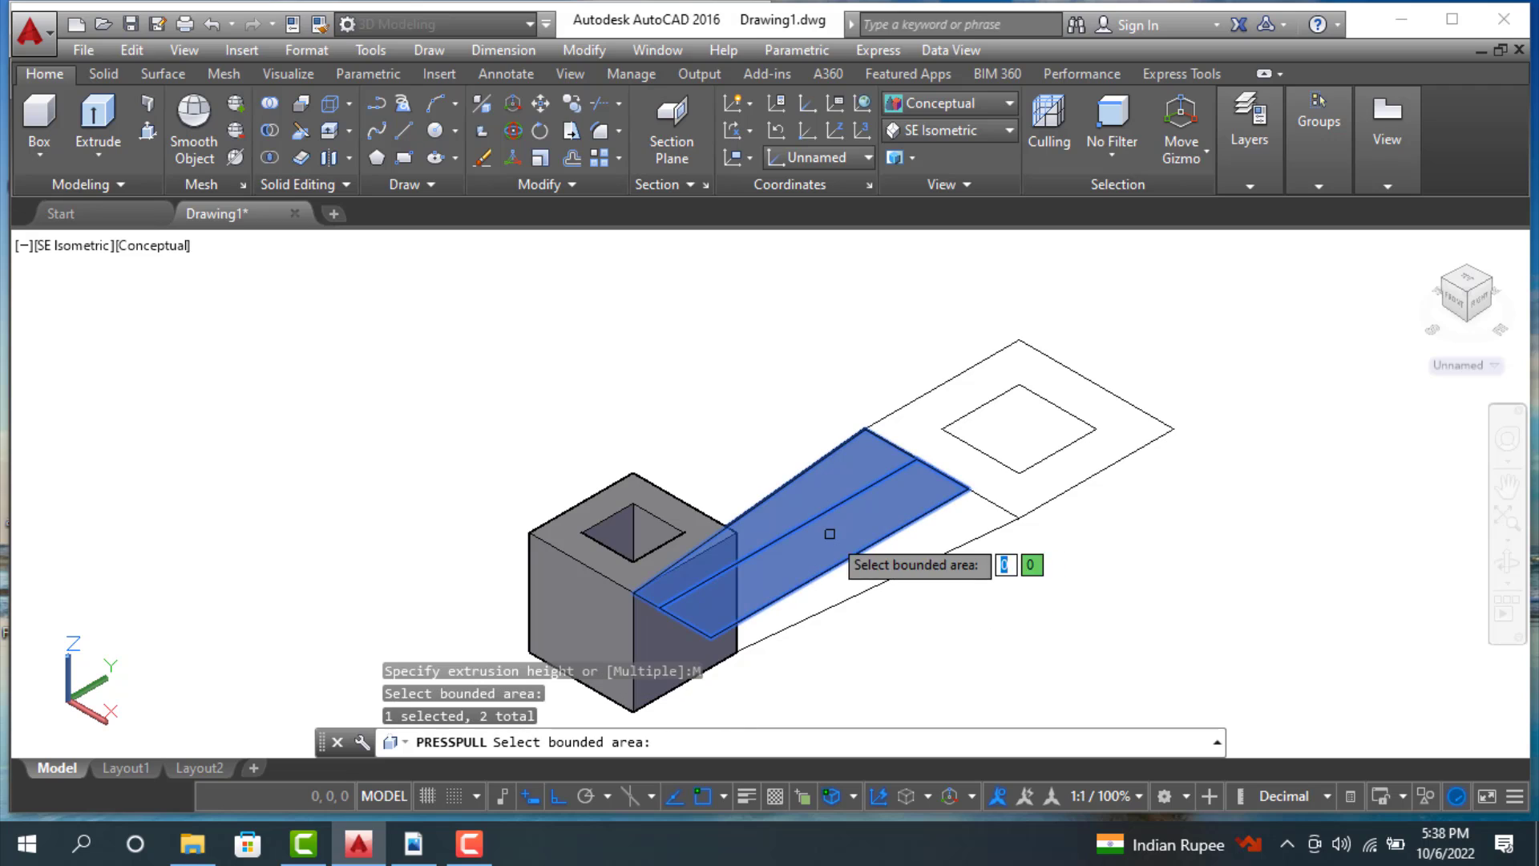
pyautogui.click(893, 550)
pyautogui.press('Return')
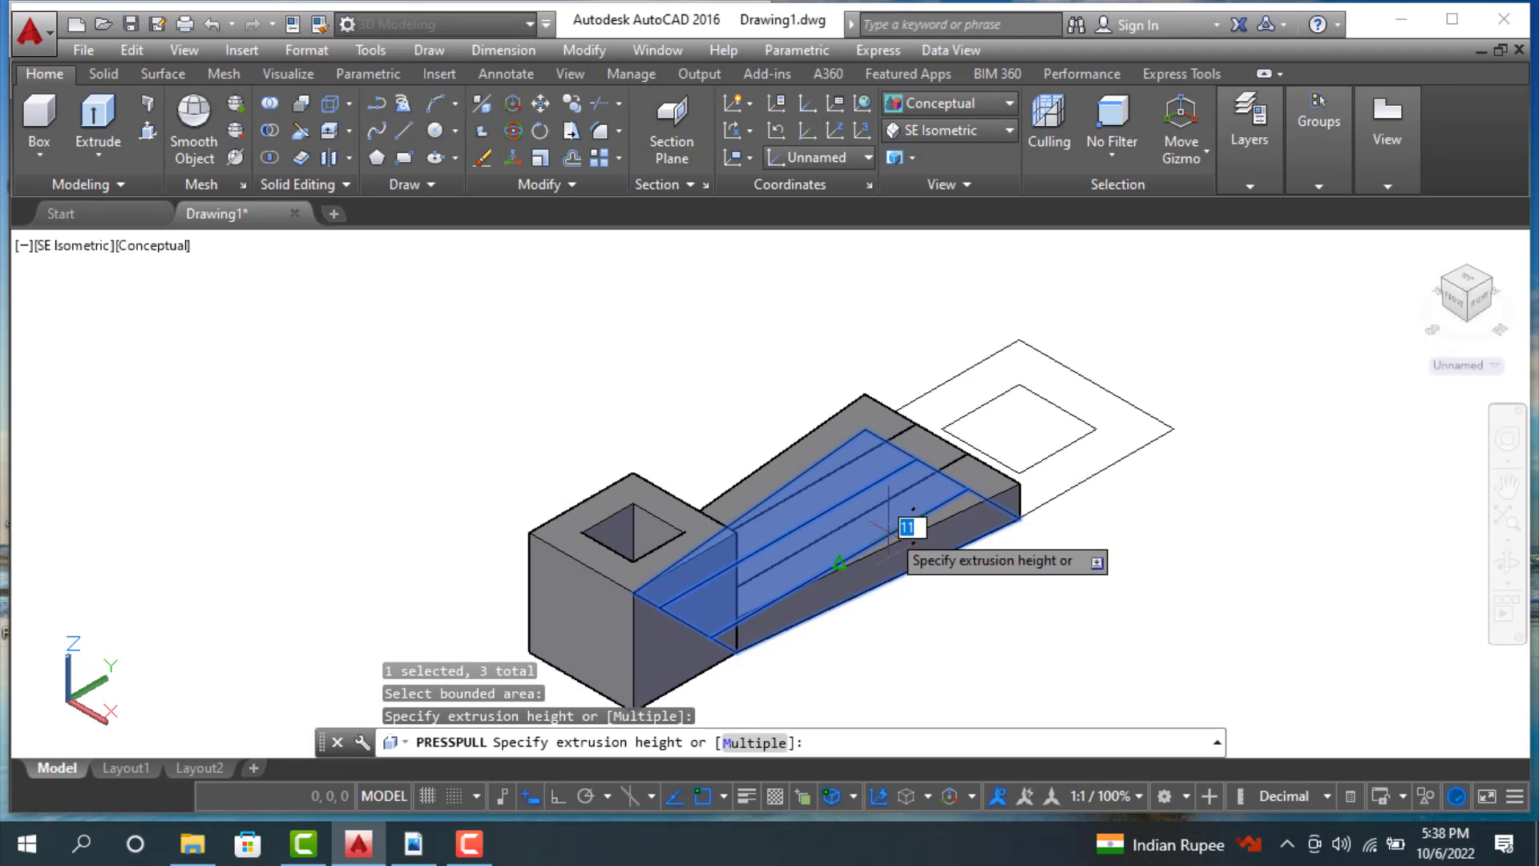
pyautogui.write('1')
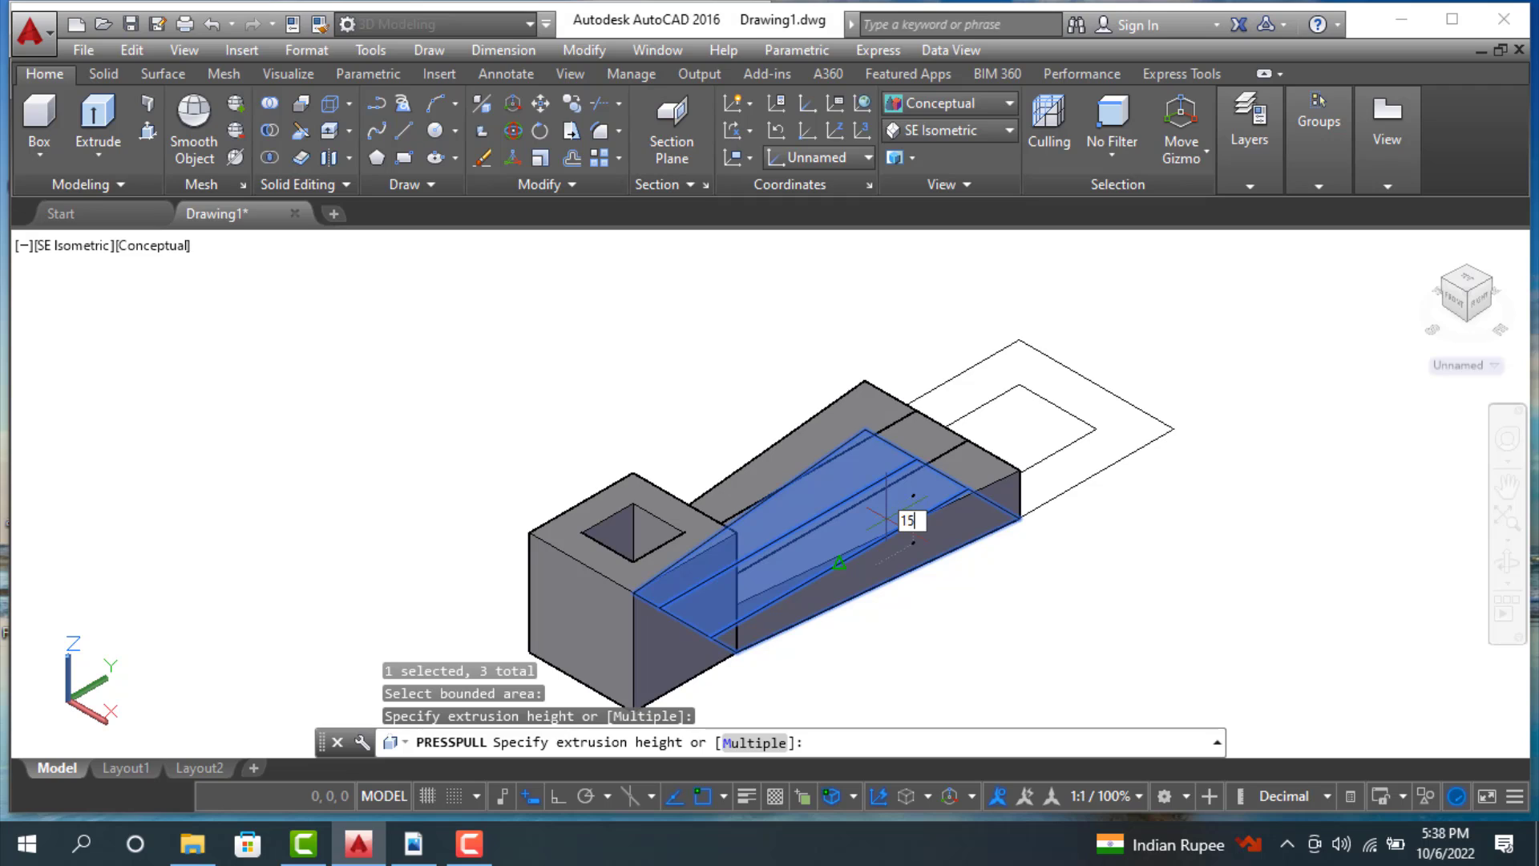
pyautogui.write('5')
pyautogui.press('Return')
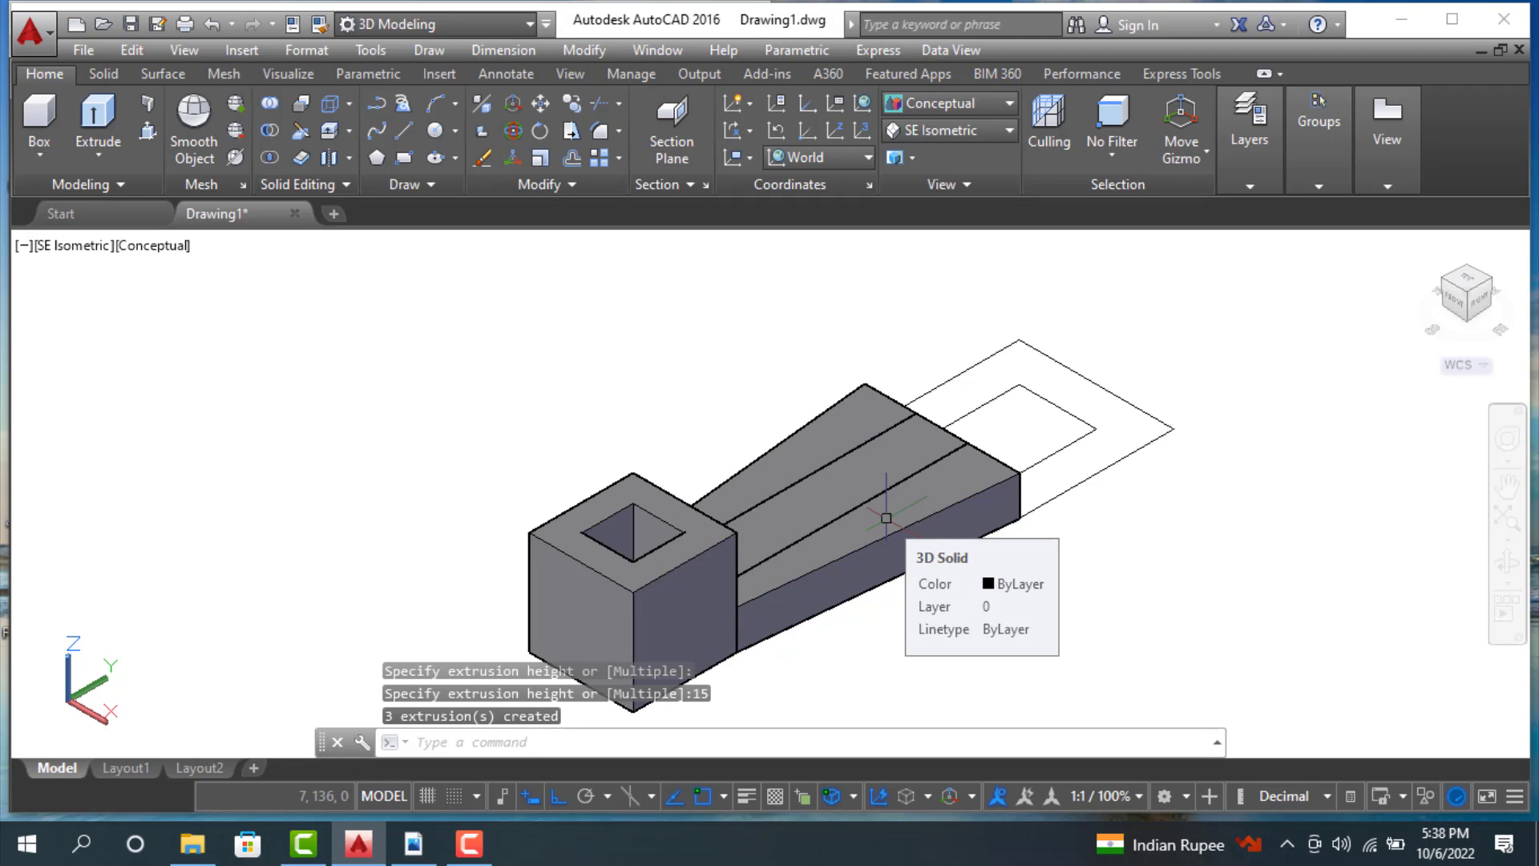
# Step: Presspull the area between the 60 x 60 rectangle and its inner 30 x 30 square to a height of 55
pyautogui.click(148, 130)
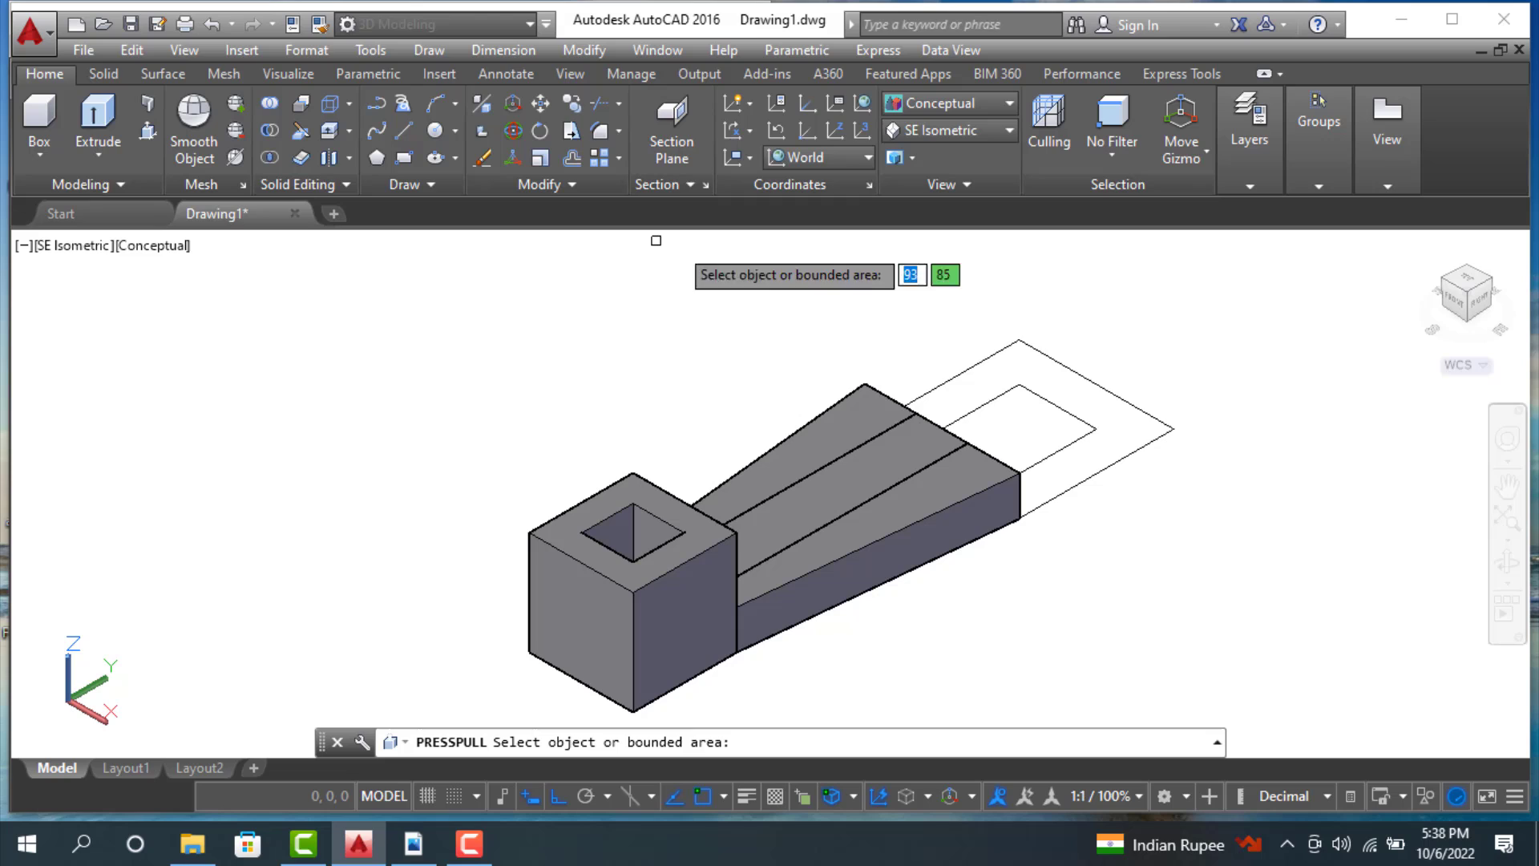
pyautogui.click(1021, 368)
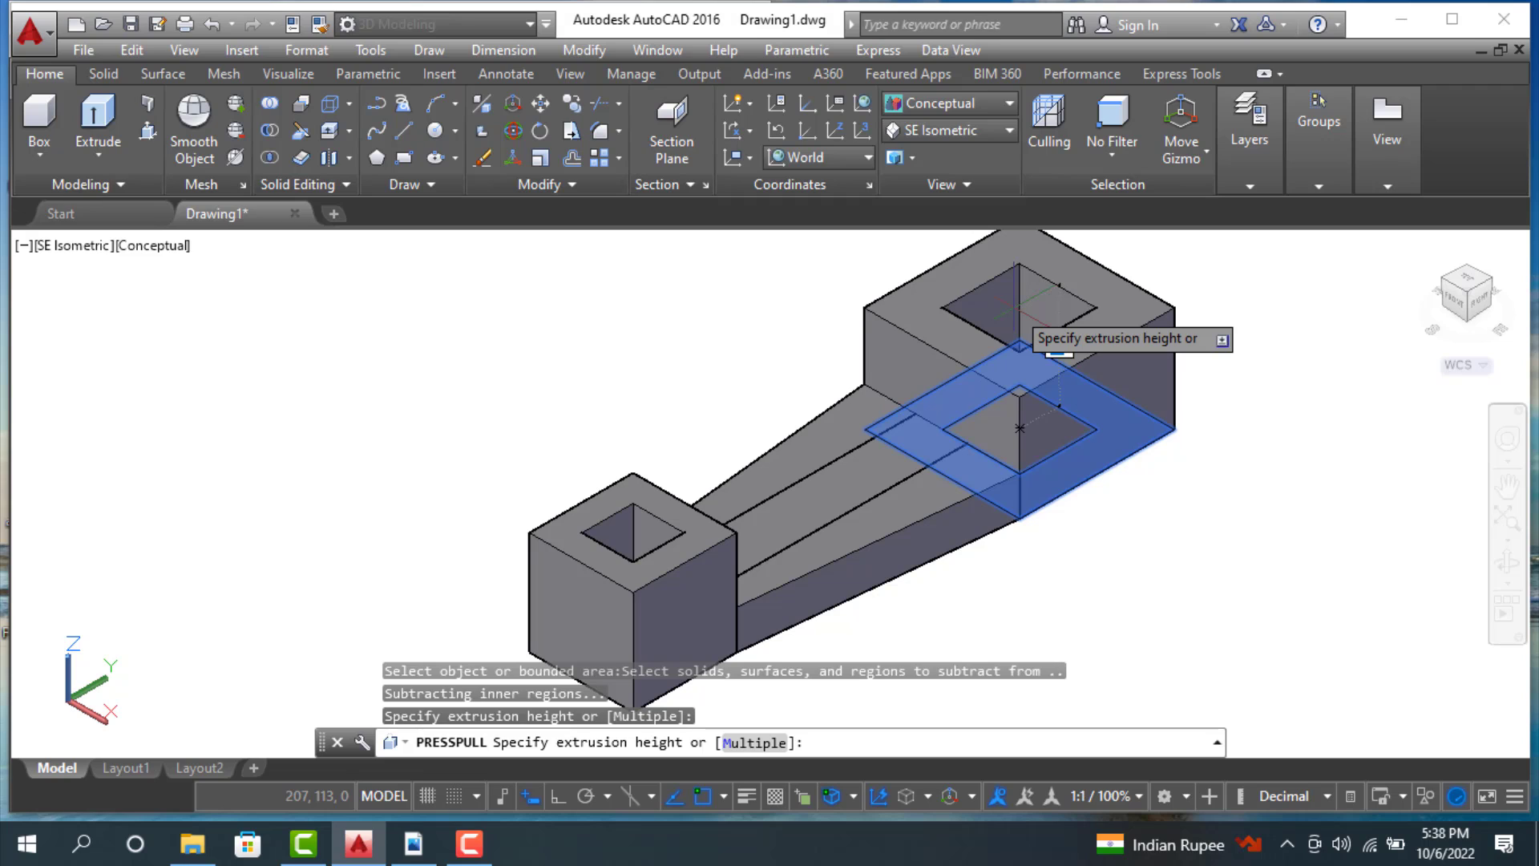
pyautogui.write('55')
pyautogui.press('Return')
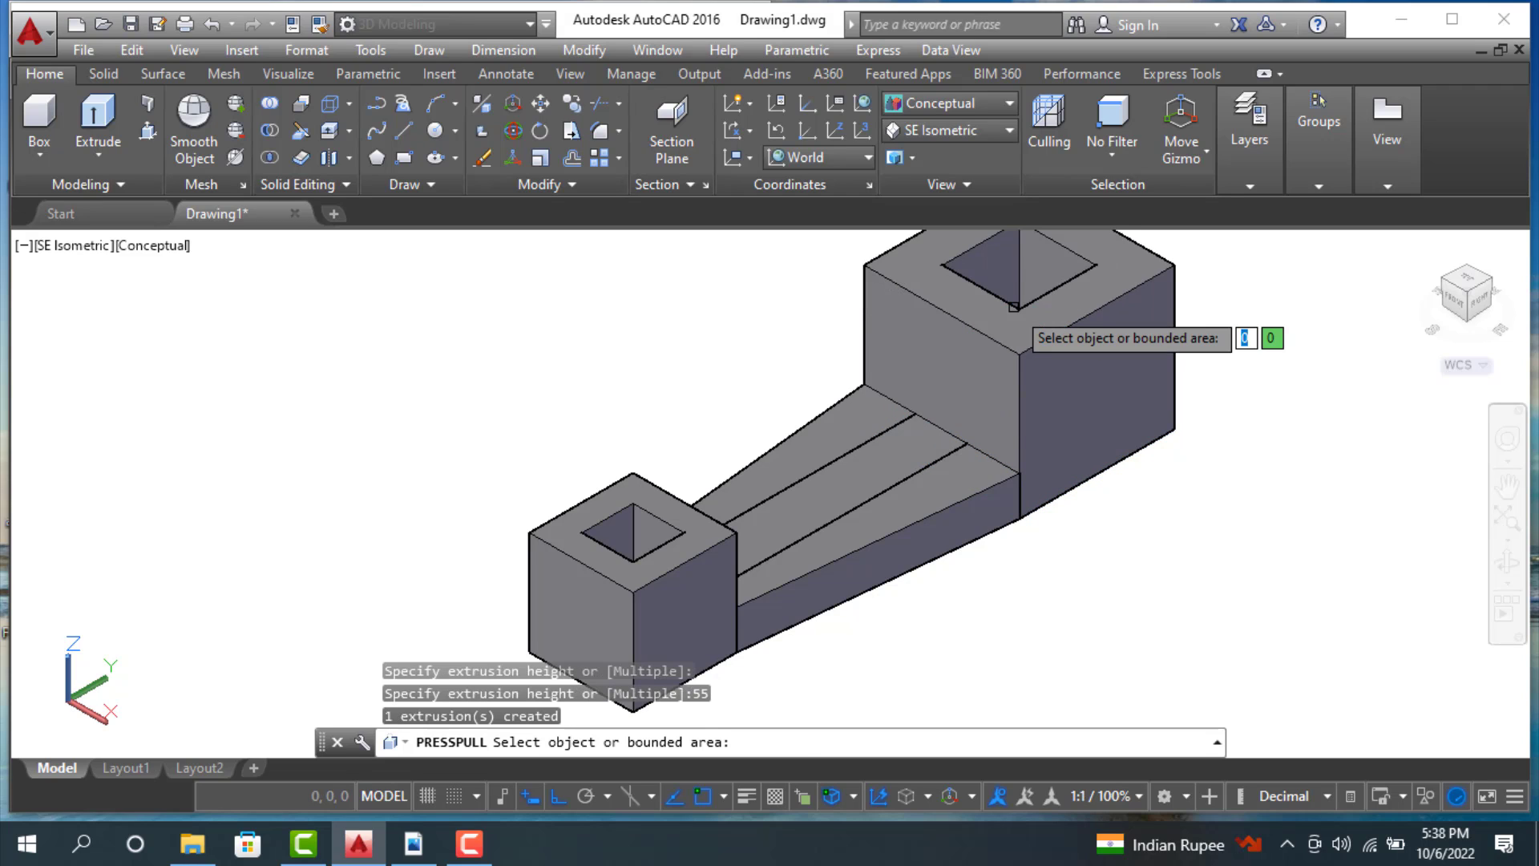
pyautogui.scroll(-4, 1074, 337)
pyautogui.scroll(5, 1090, 333)
pyautogui.moveTo(1093, 329); pyautogui.dragTo(1065, 440, button='middle')
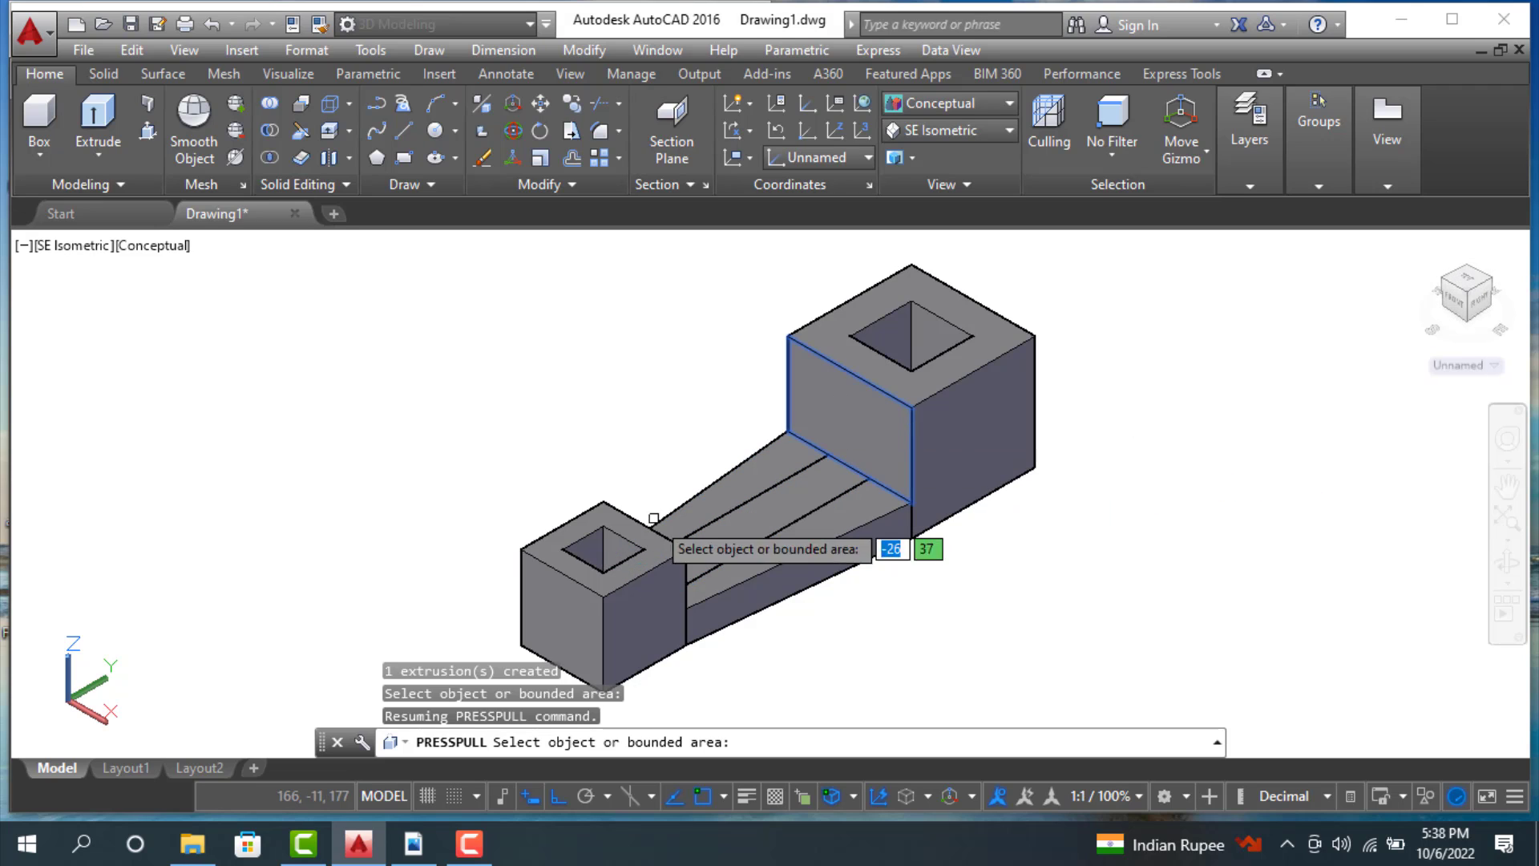
# Step: After checking the 3D Ex.1 drawing, Presspull the top of the 20-wide middle strip upward by 40 to form the web
pyautogui.click(414, 843)
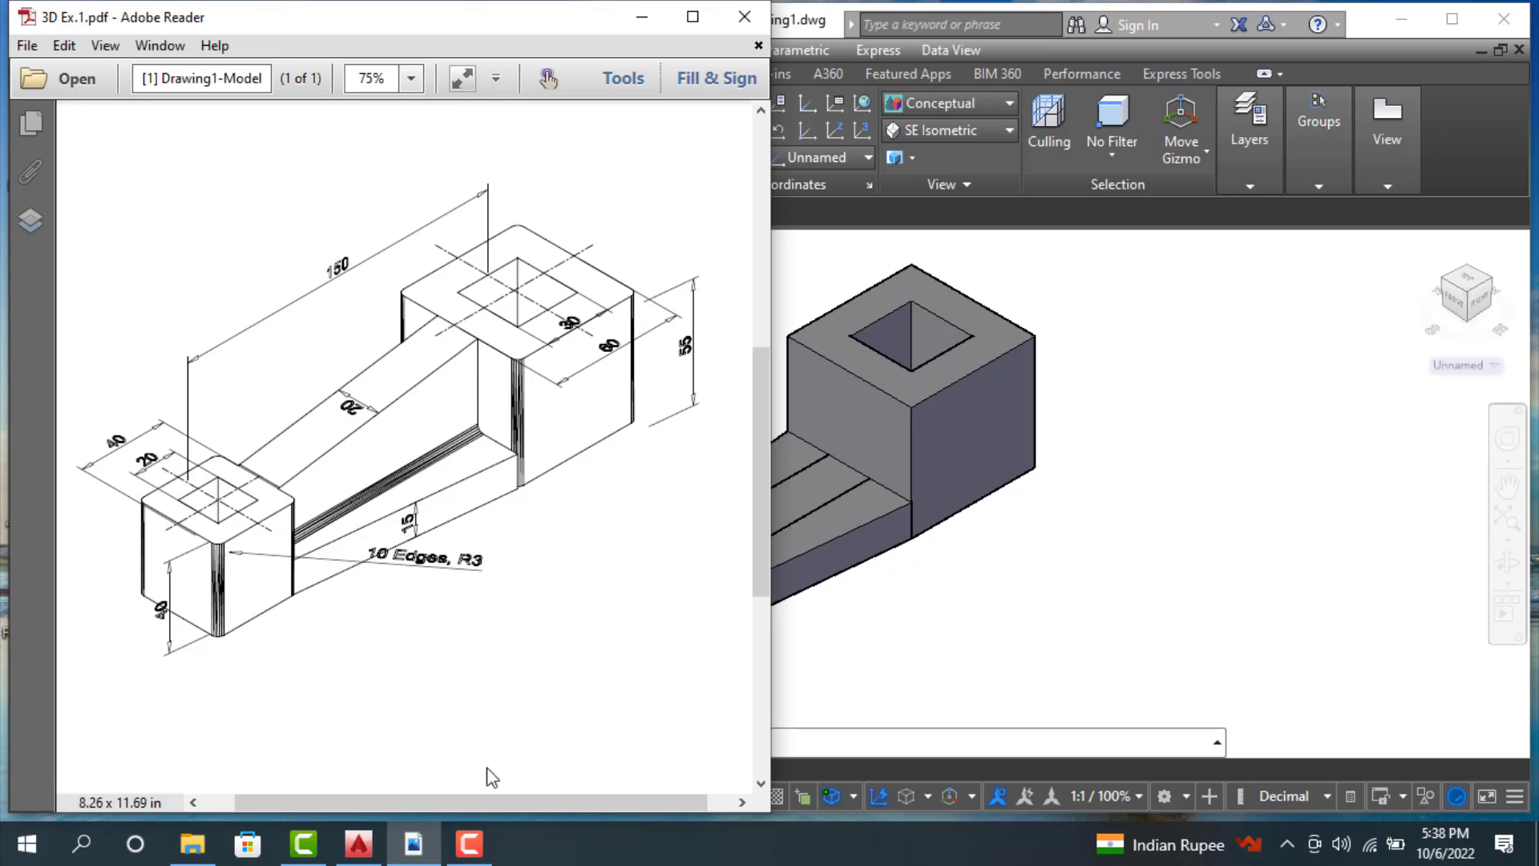
pyautogui.click(892, 617)
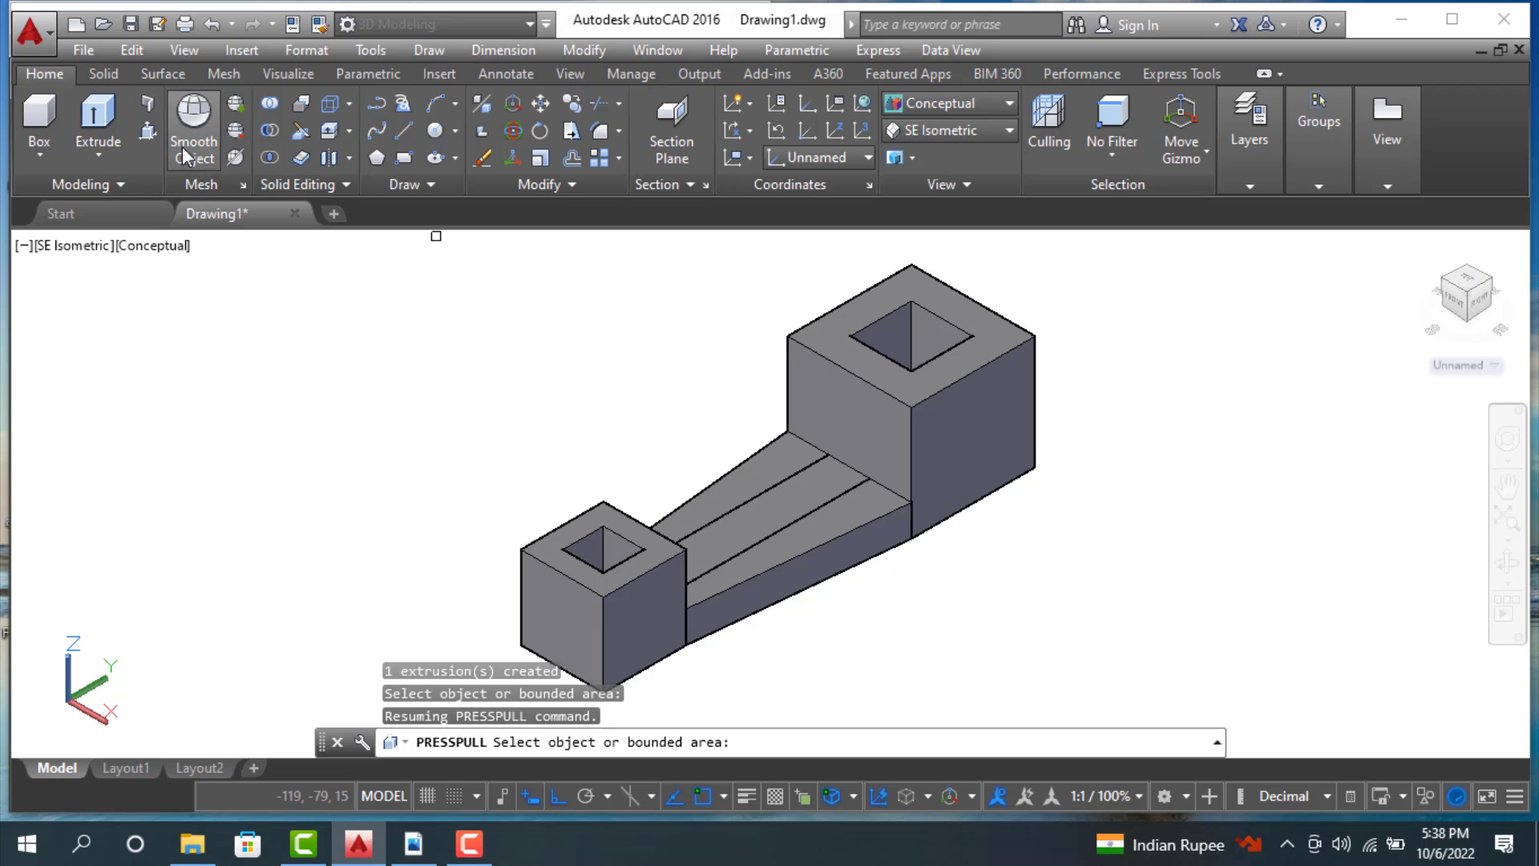
pyautogui.click(149, 132)
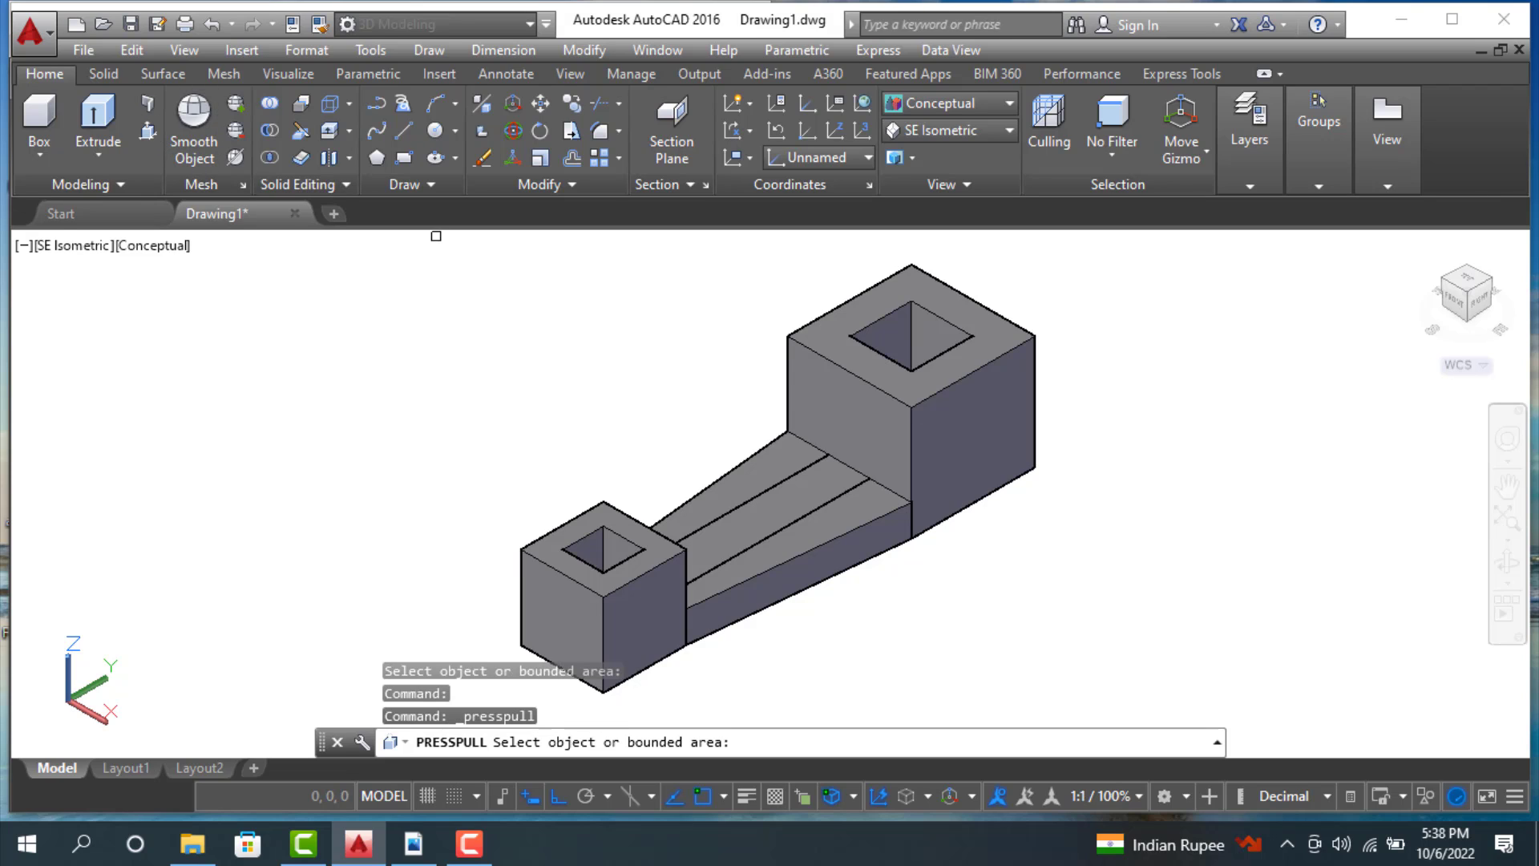
pyautogui.click(816, 480)
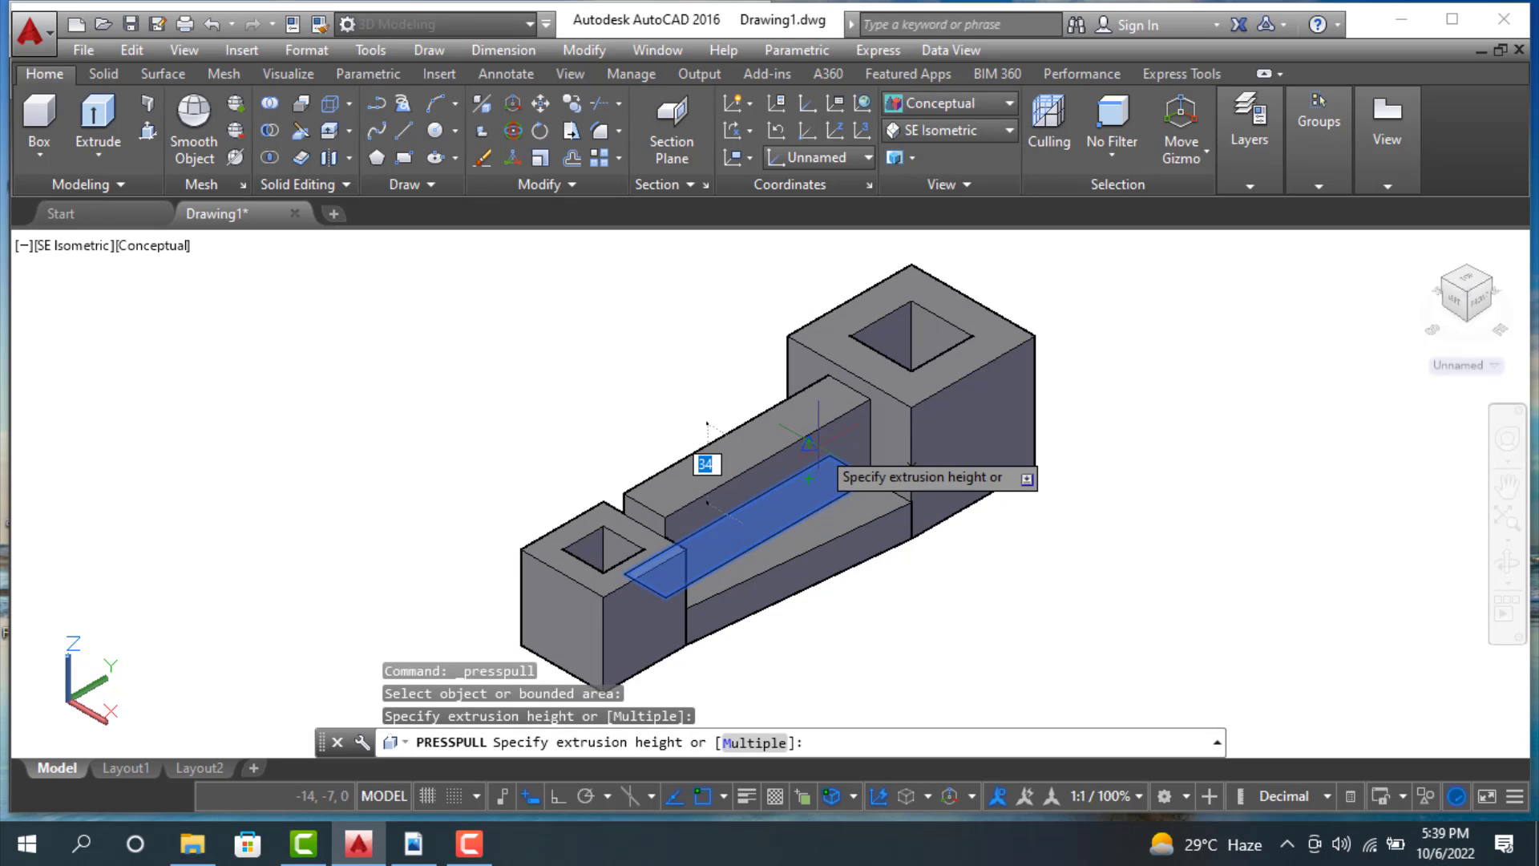
pyautogui.write('4')
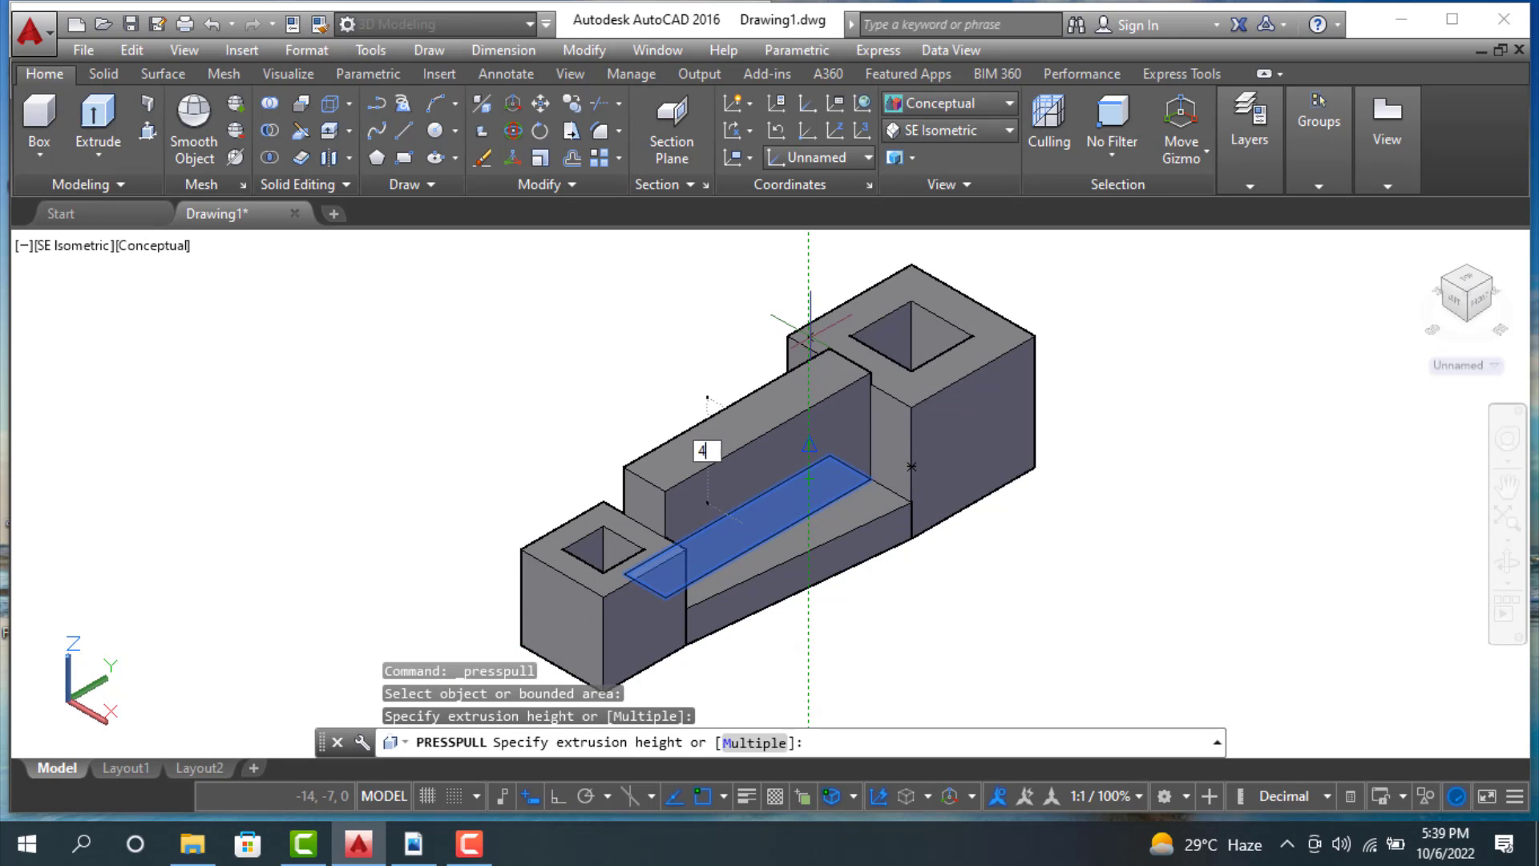
pyautogui.write('0')
pyautogui.press('Return')
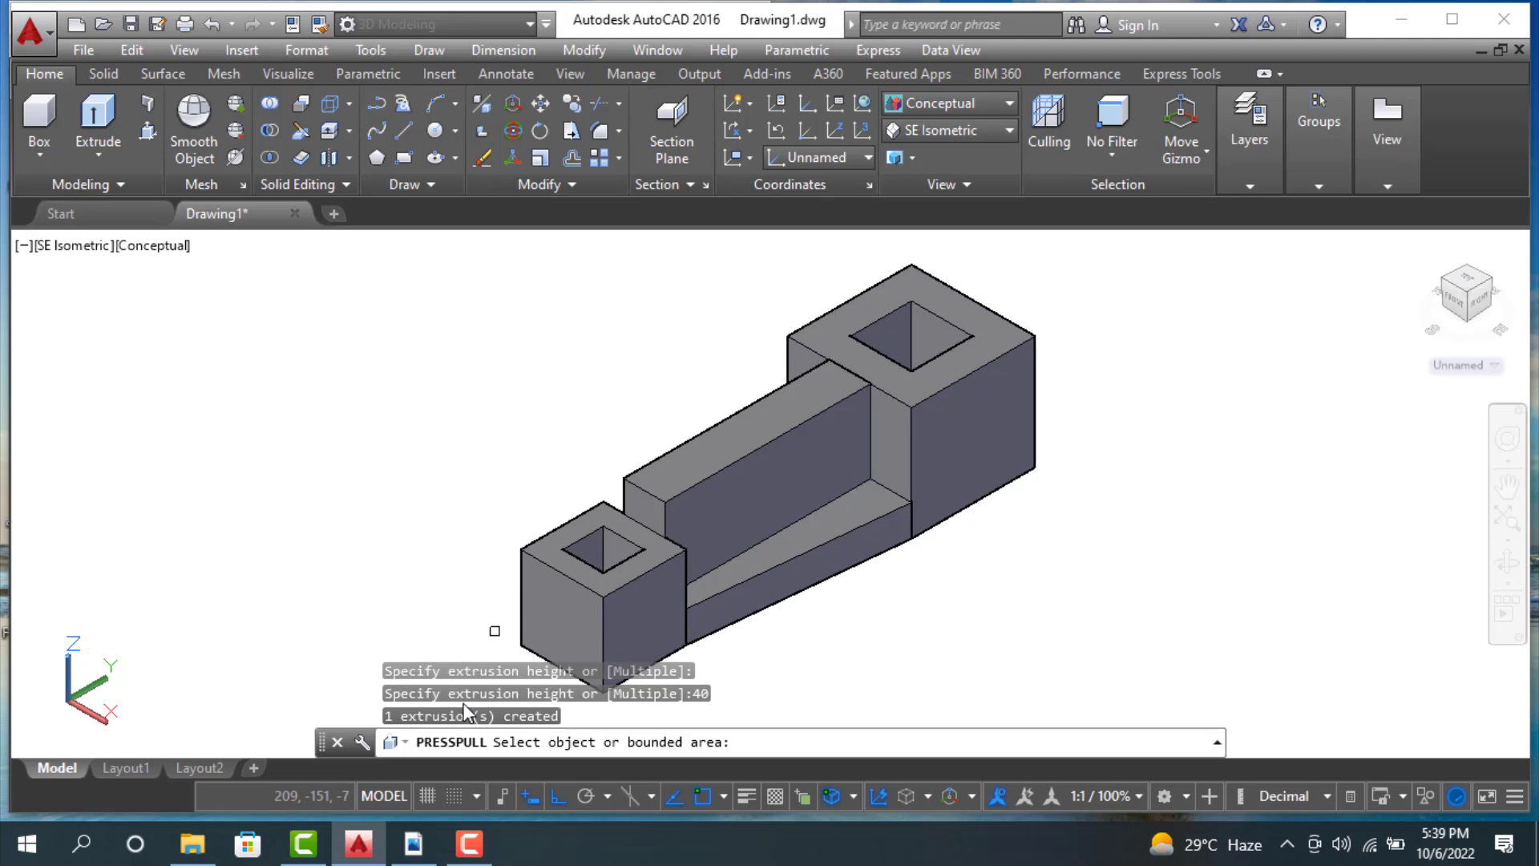
# Step: Check the web's sloped shape between the two blocks in the 3D Ex.1 PDF drawing and return to the model
pyautogui.click(413, 842)
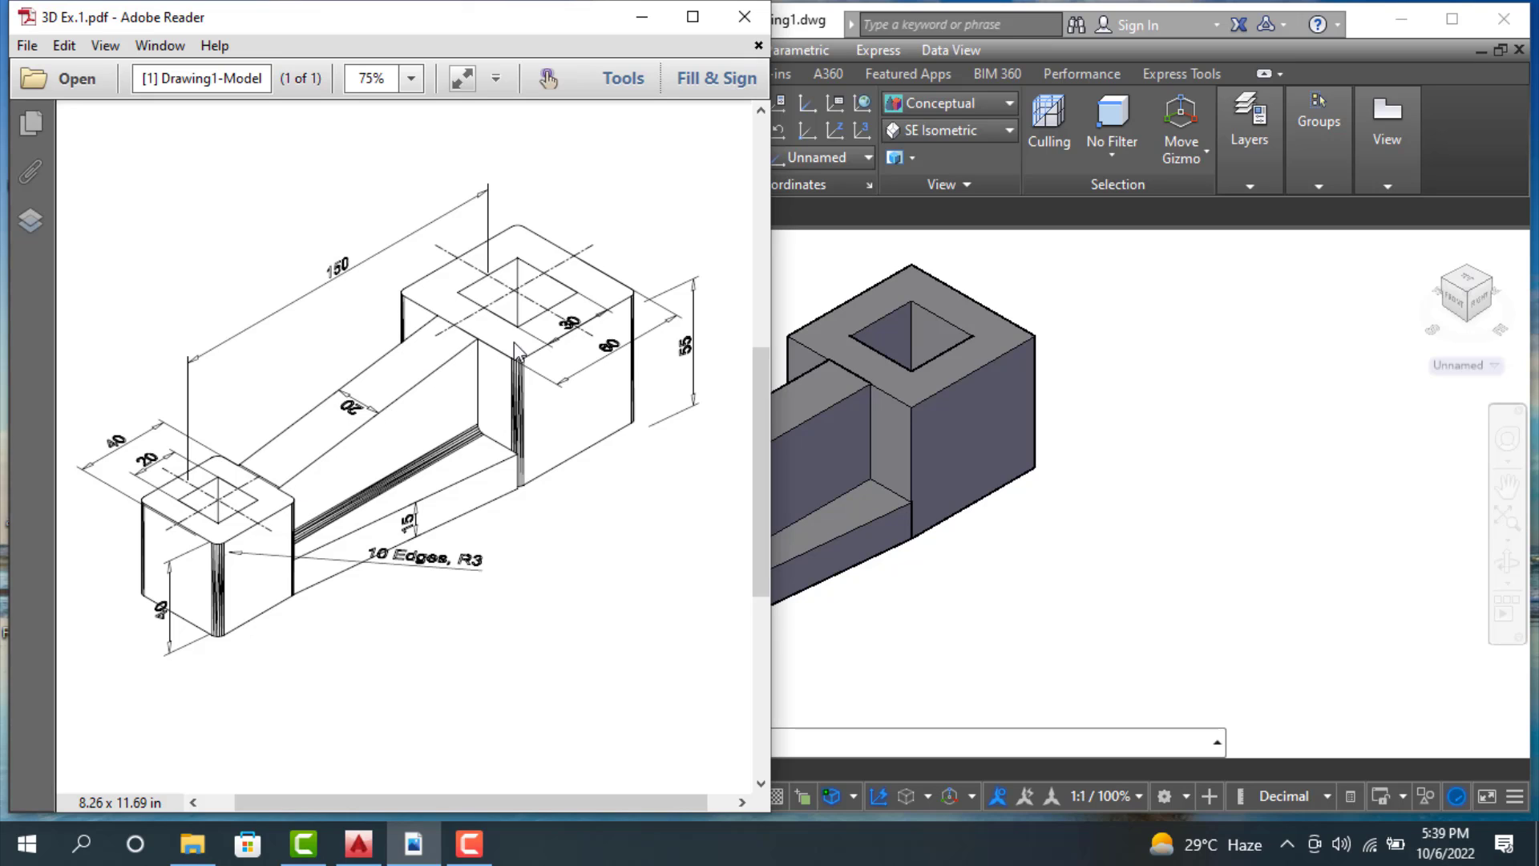
pyautogui.click(900, 543)
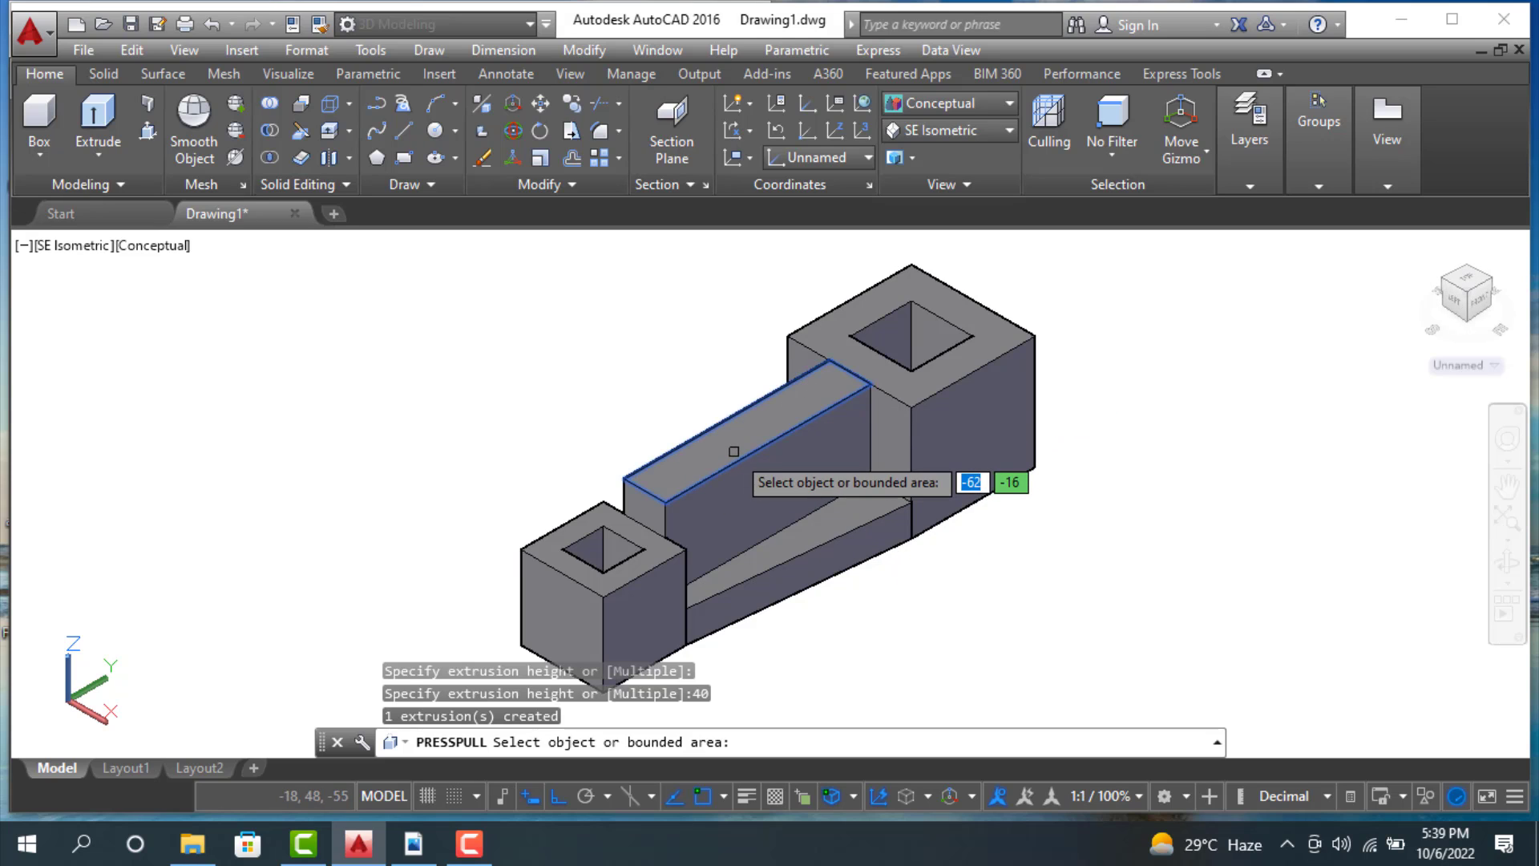
pyautogui.scroll(2, 835, 578)
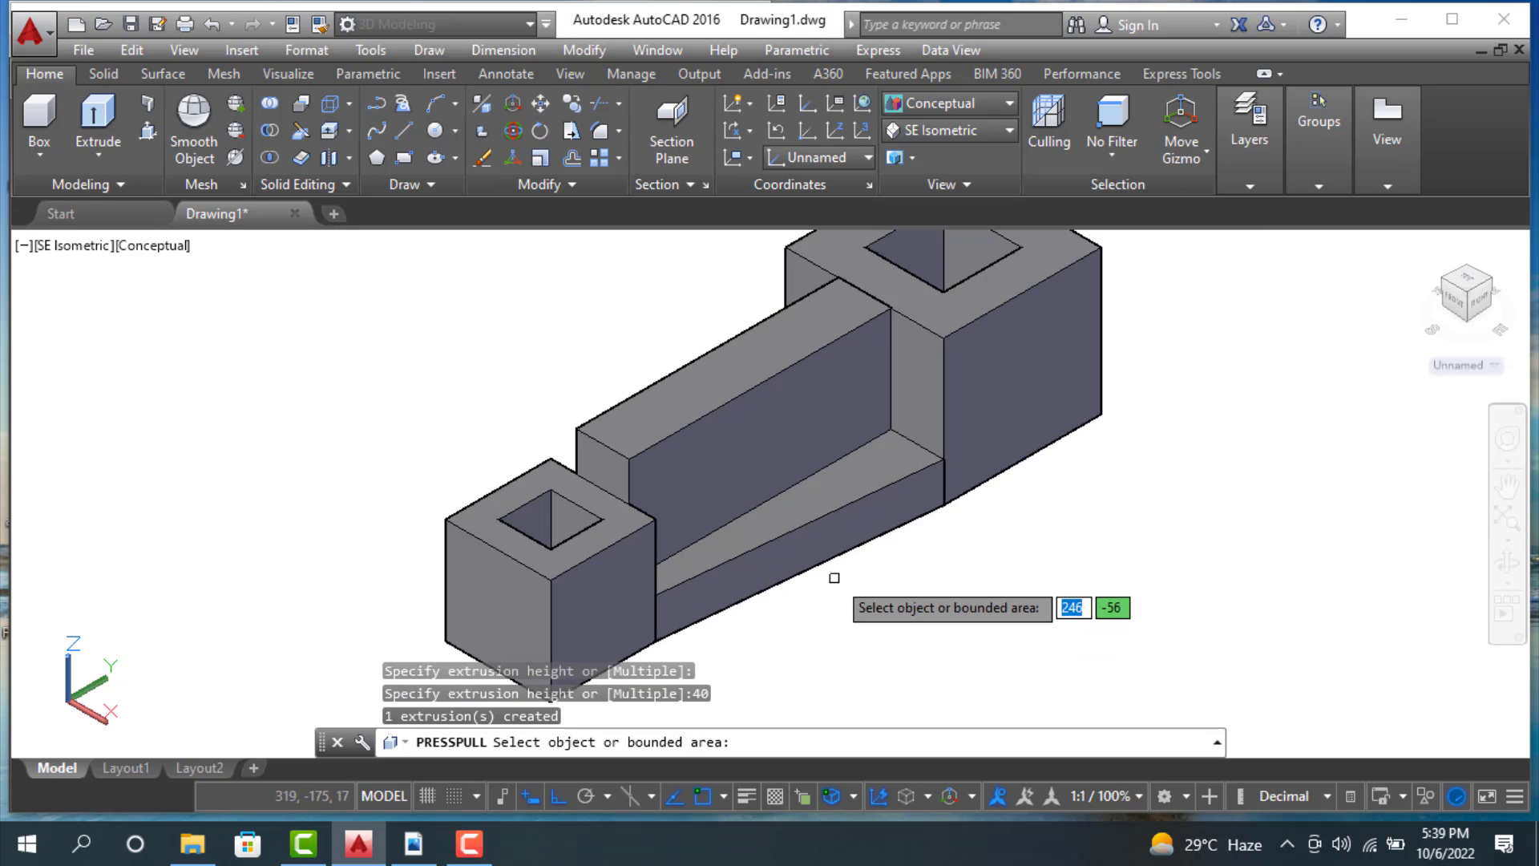
pyautogui.moveTo(835, 578); pyautogui.dragTo(746, 622, button='middle')
pyautogui.scroll(2, 745, 622)
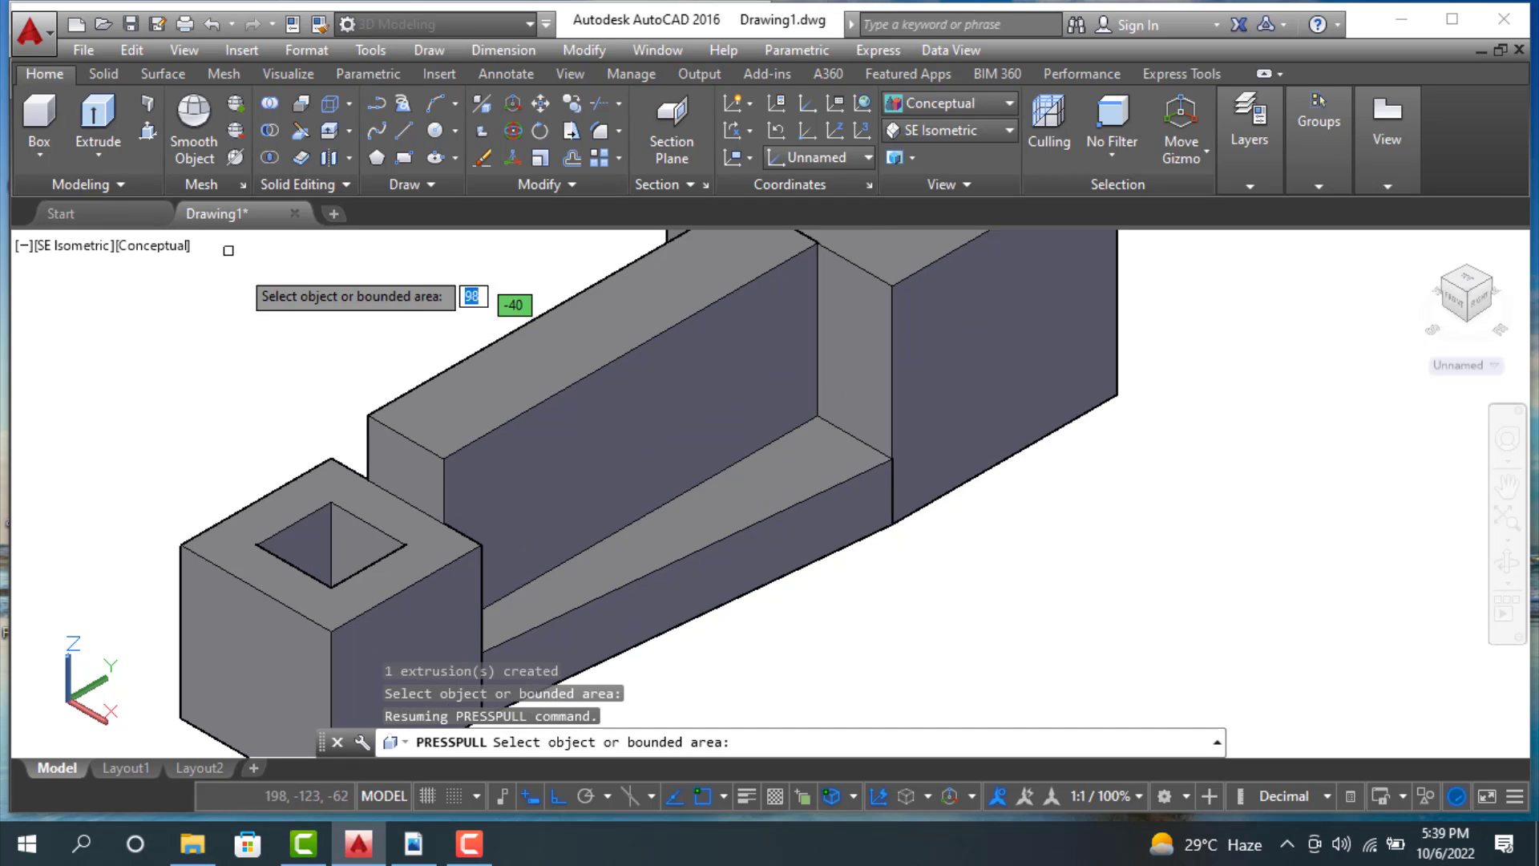
pyautogui.click(404, 128)
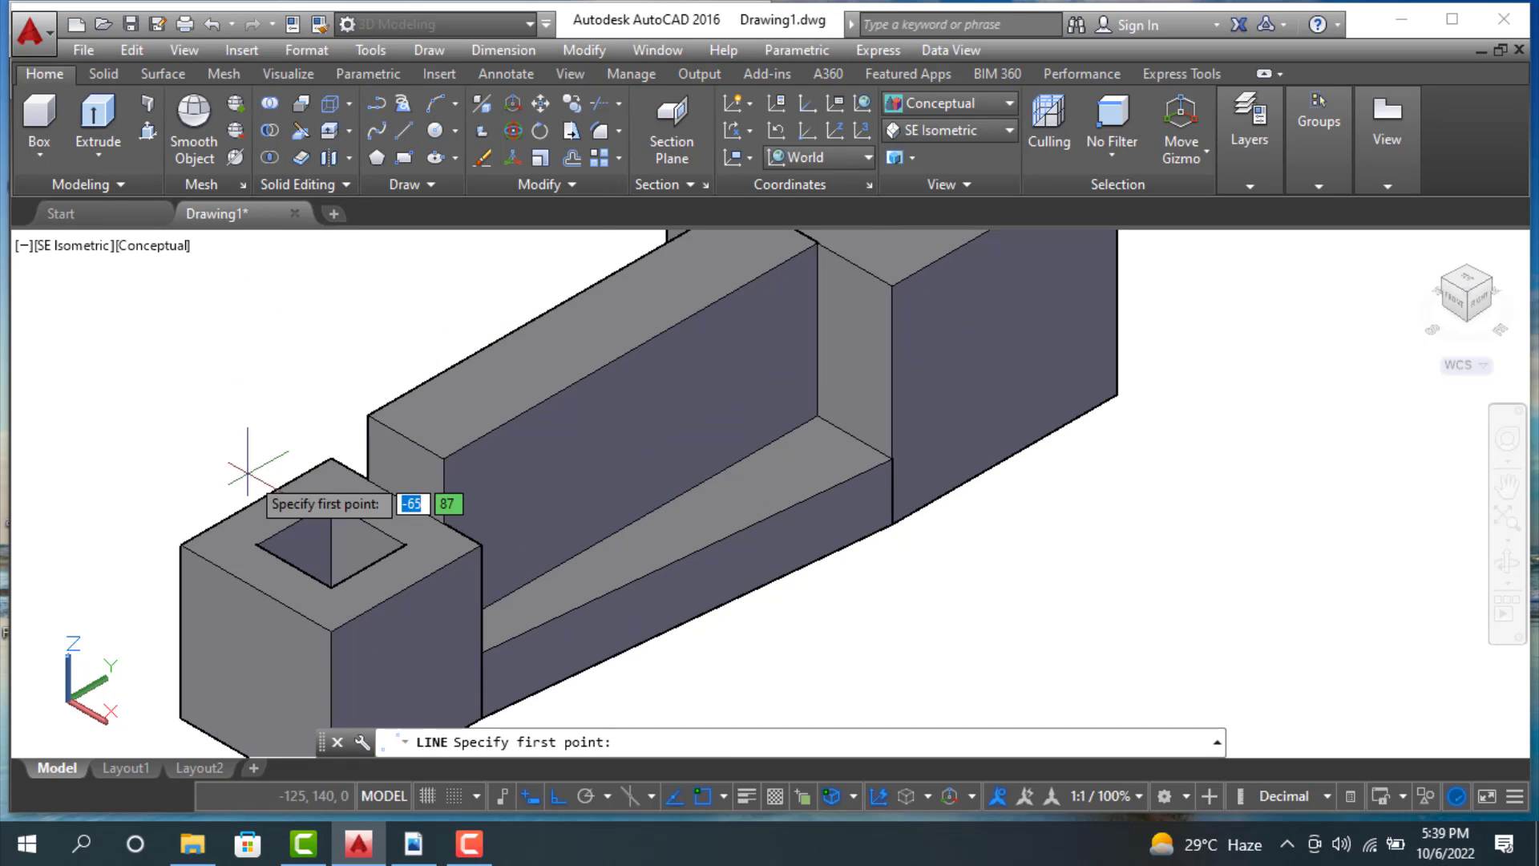
pyautogui.click(443, 519)
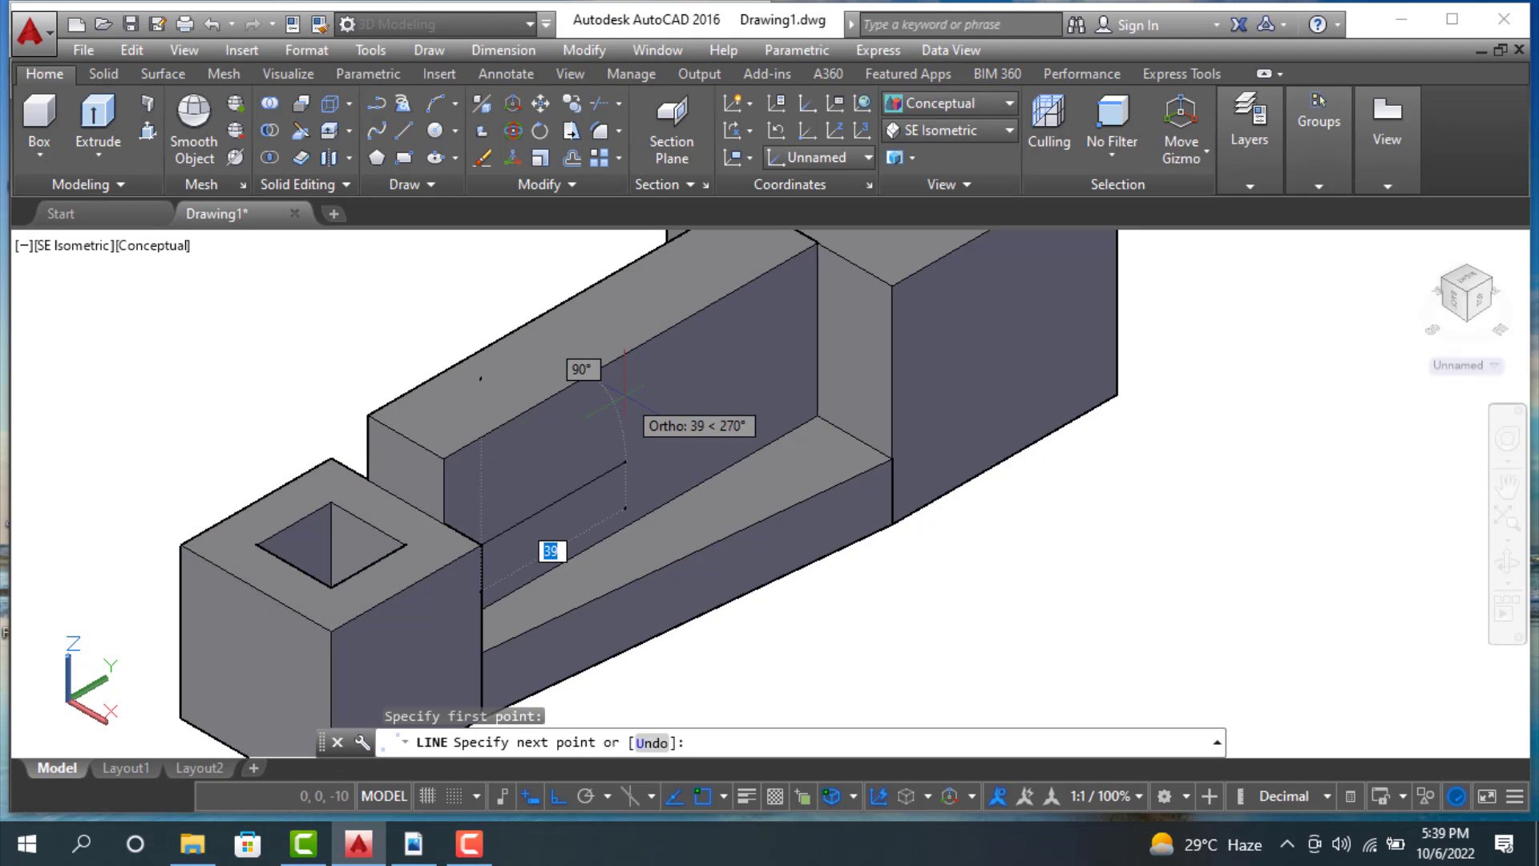
pyautogui.write('1')
pyautogui.press('Escape')
pyautogui.scroll(-2, 675, 447)
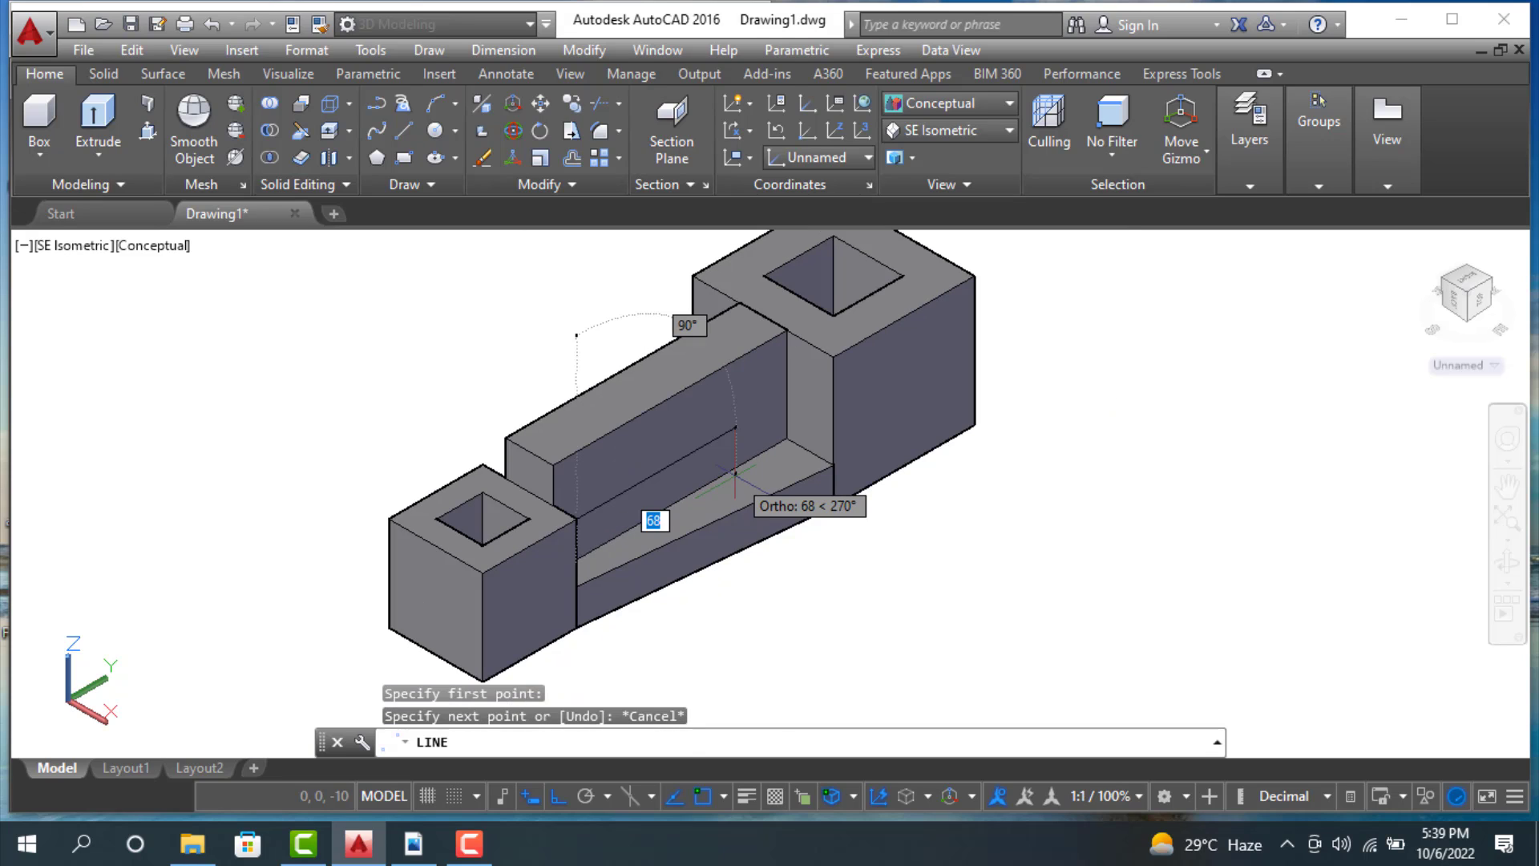
pyautogui.press('Escape')
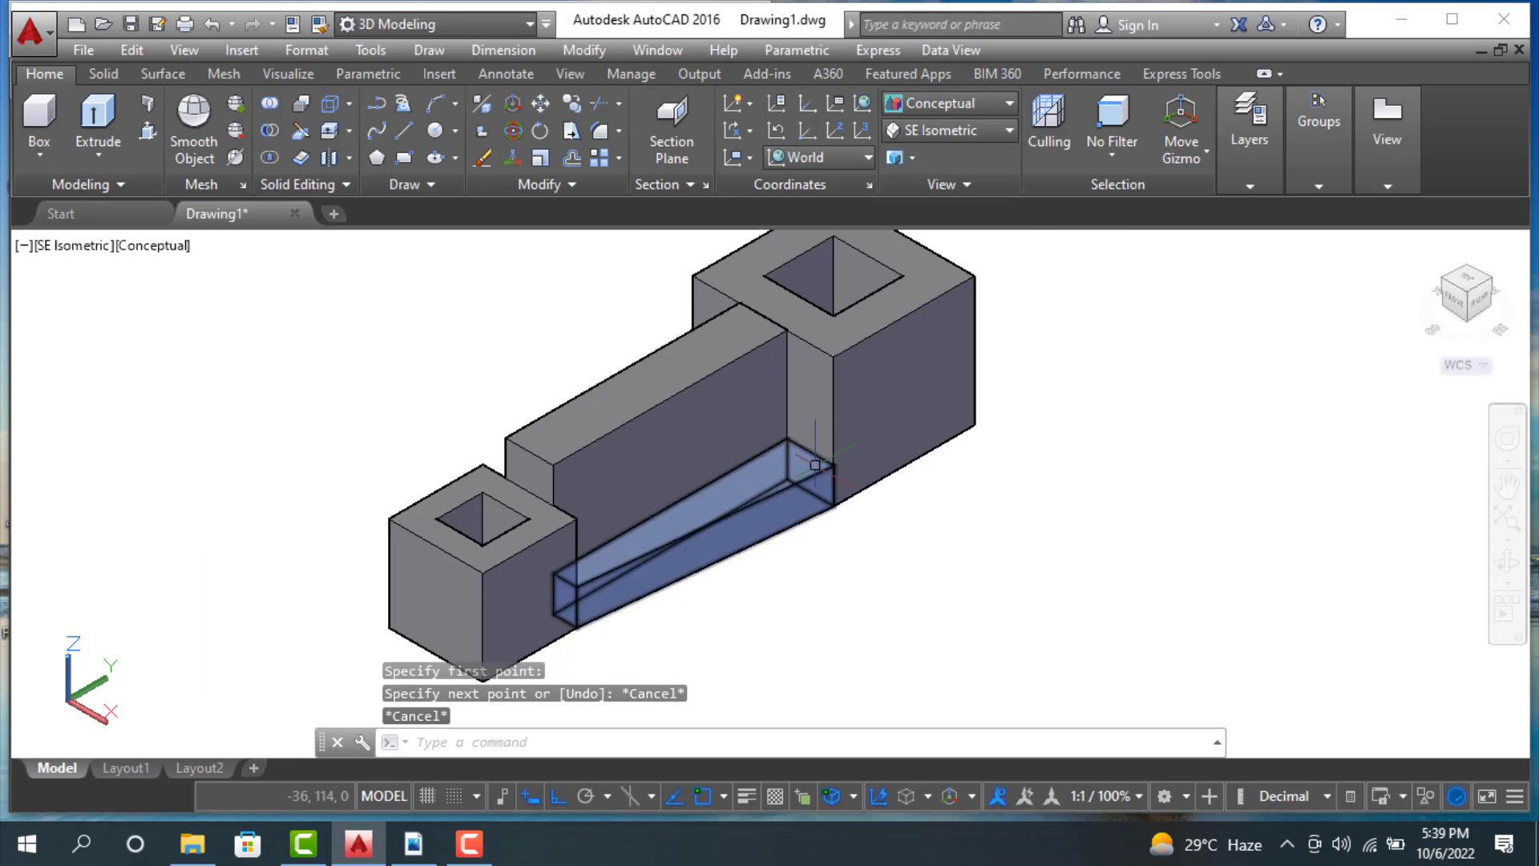
# Step: Draw a closed triangle of lines on the web's side face along its top edge, 15 down at the small block, and back to the large-block corner
pyautogui.scroll(2, 825, 465)
pyautogui.click(412, 120)
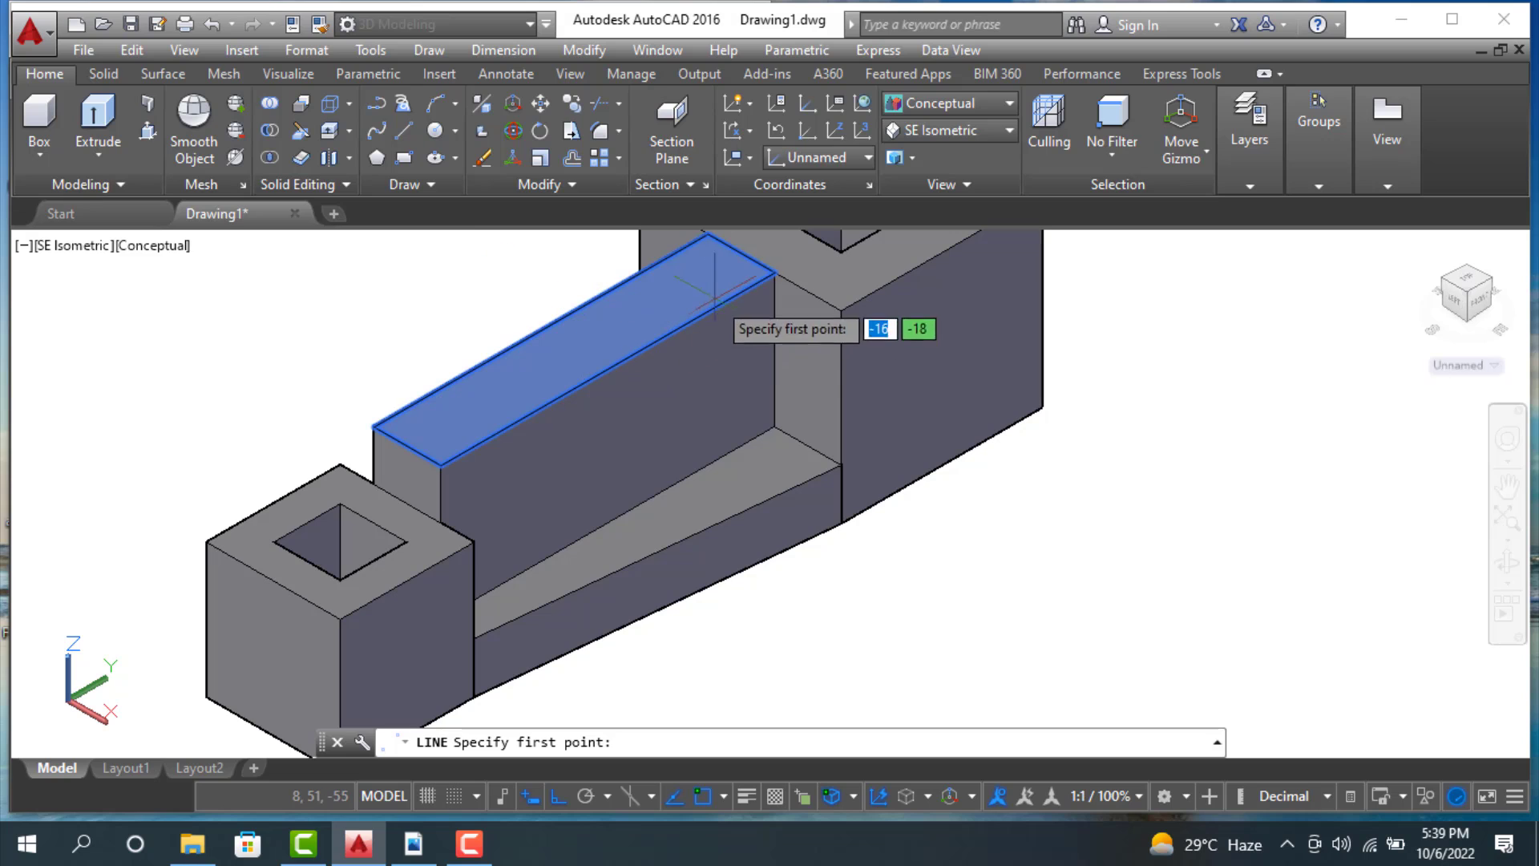
pyautogui.click(774, 272)
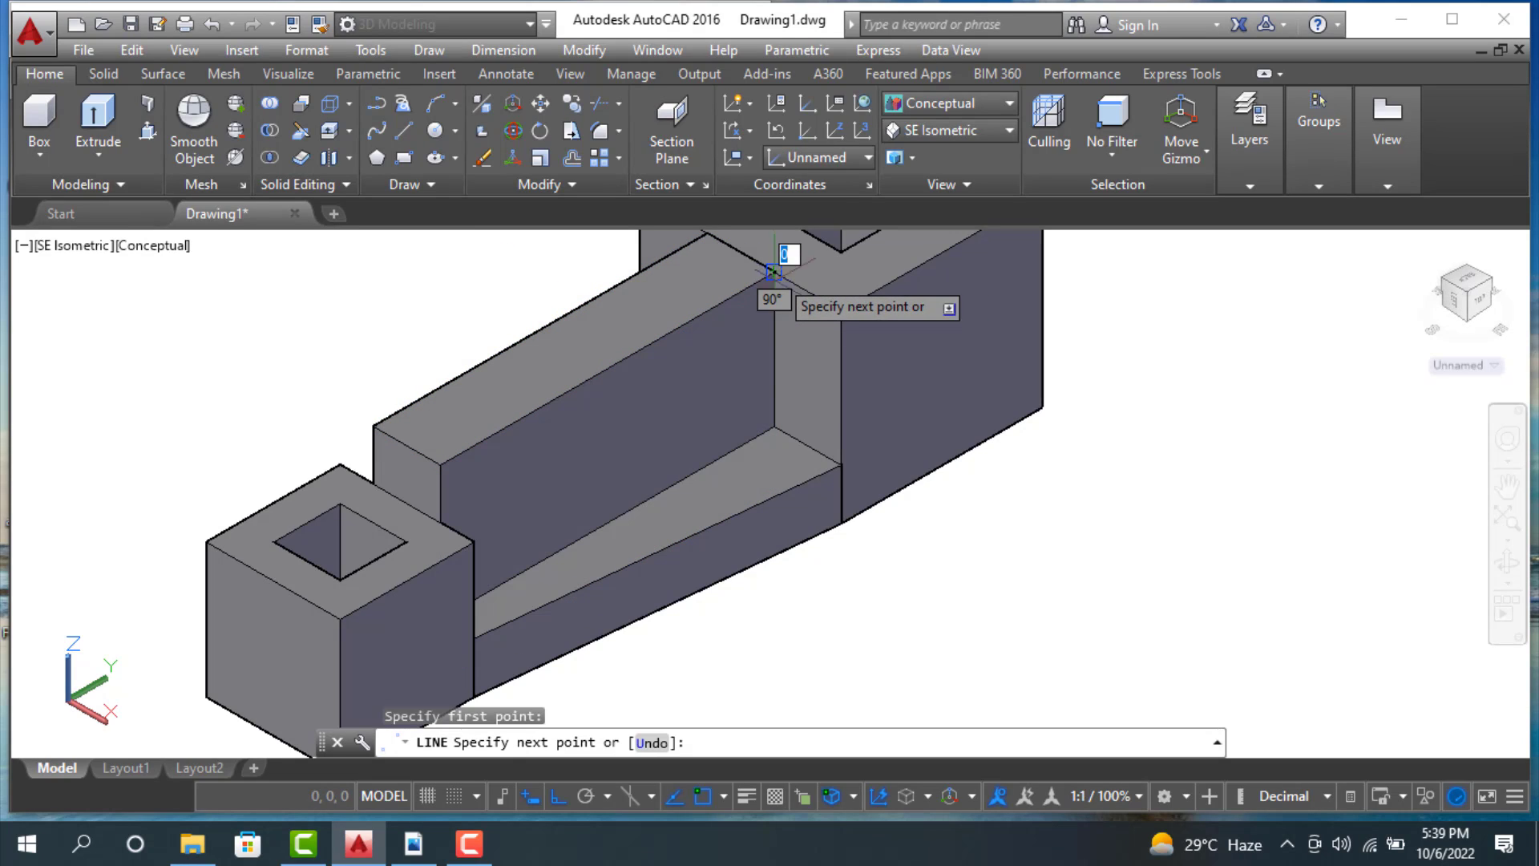
pyautogui.click(440, 464)
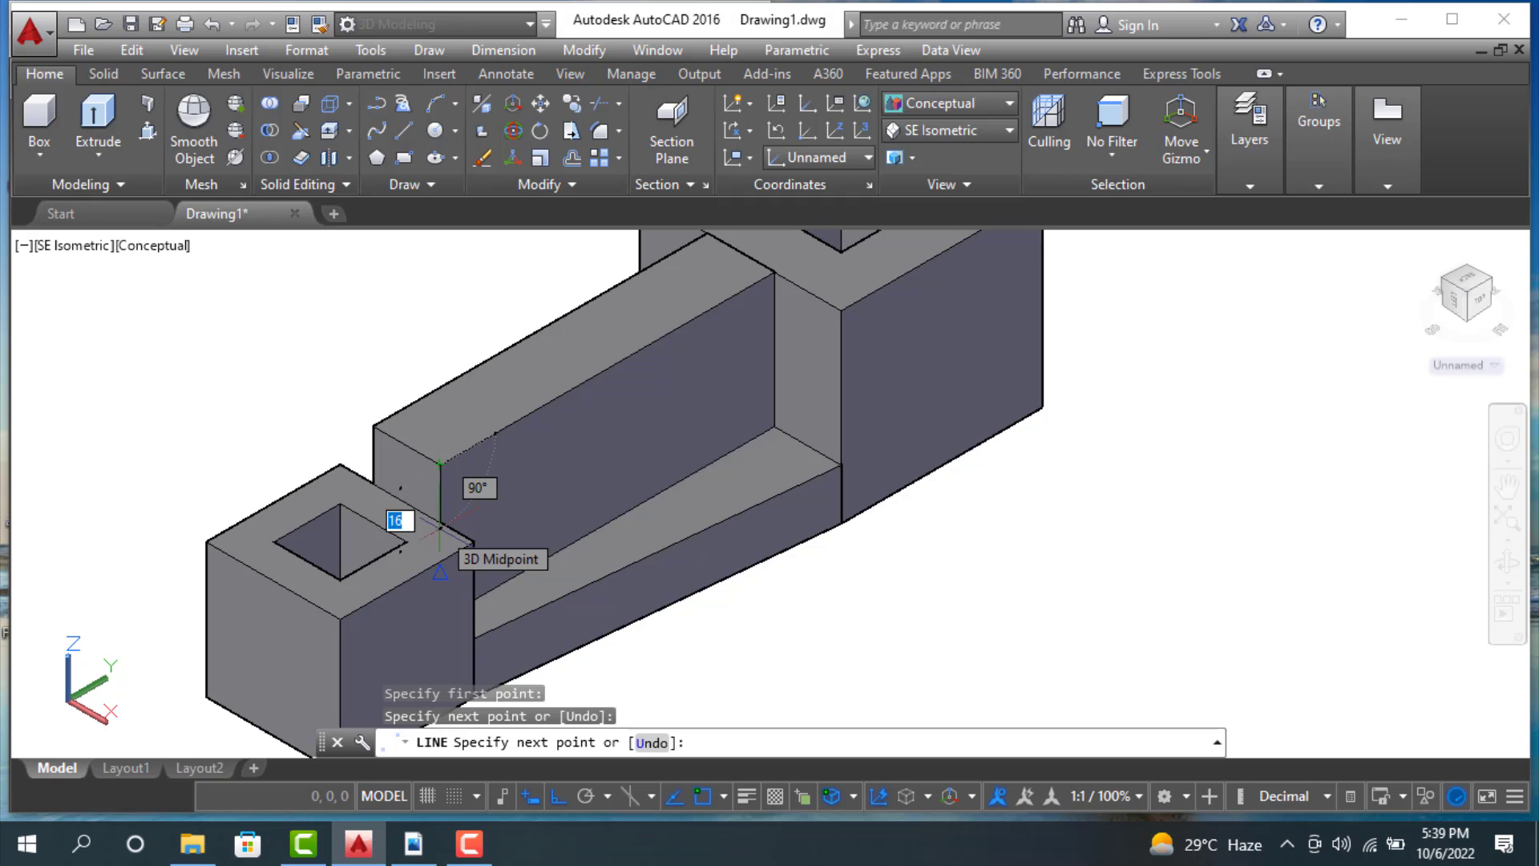
pyautogui.write('15')
pyautogui.press('Return')
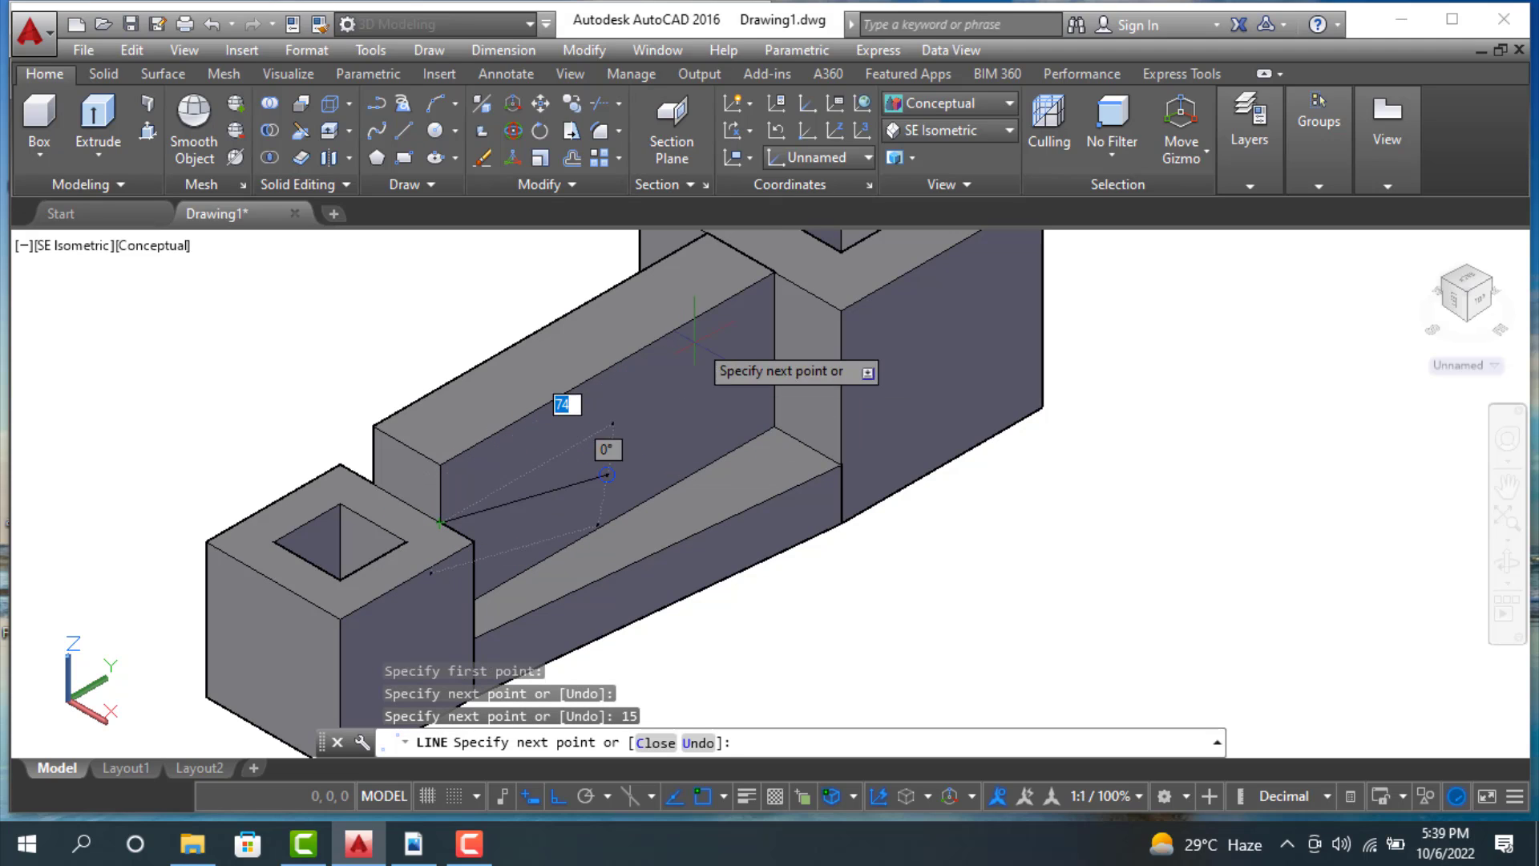
pyautogui.click(773, 273)
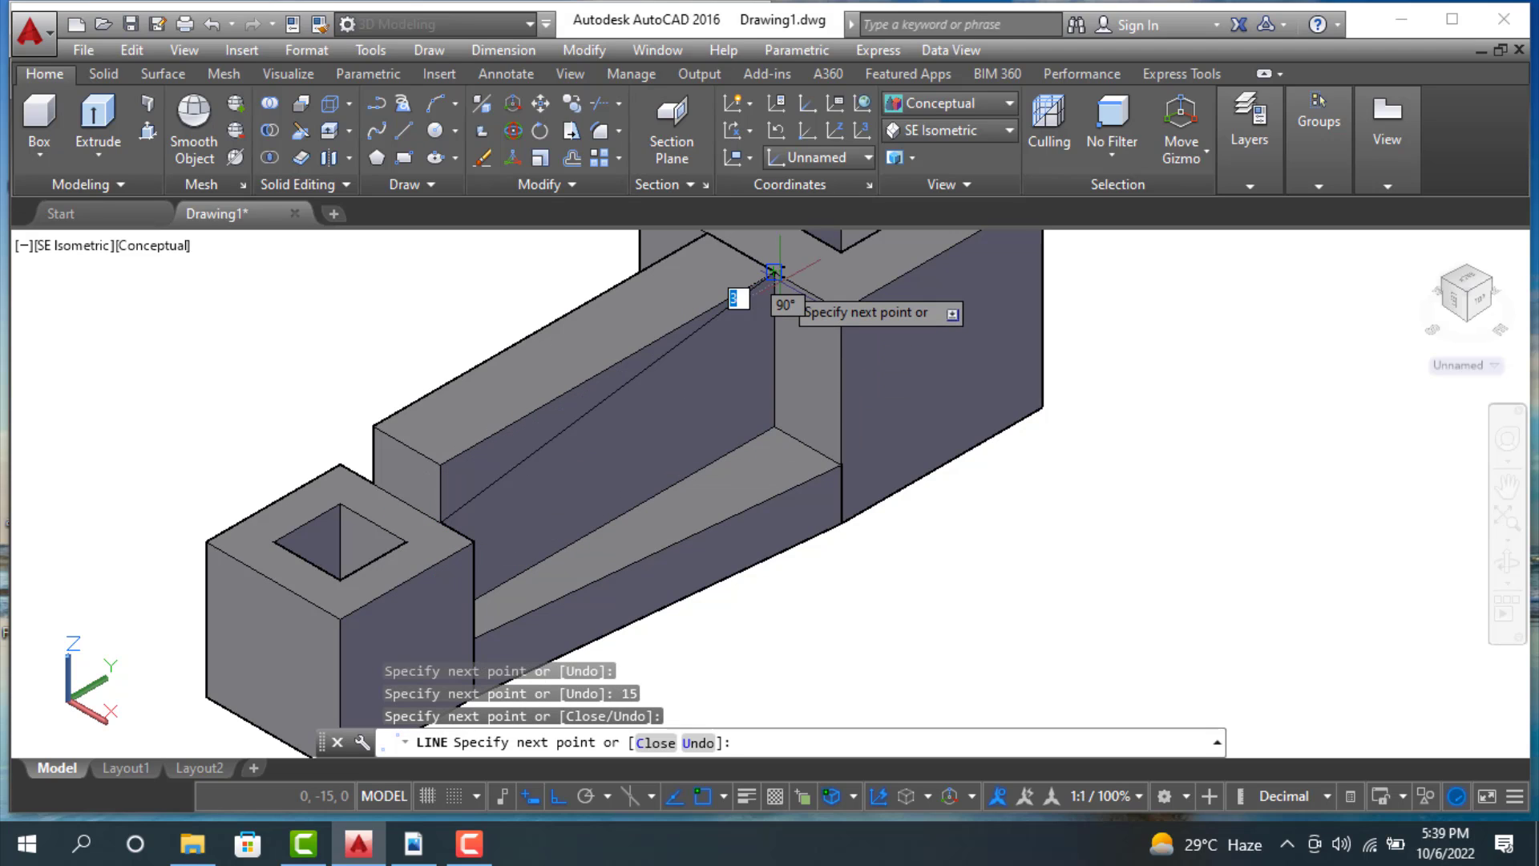
pyautogui.press('Escape')
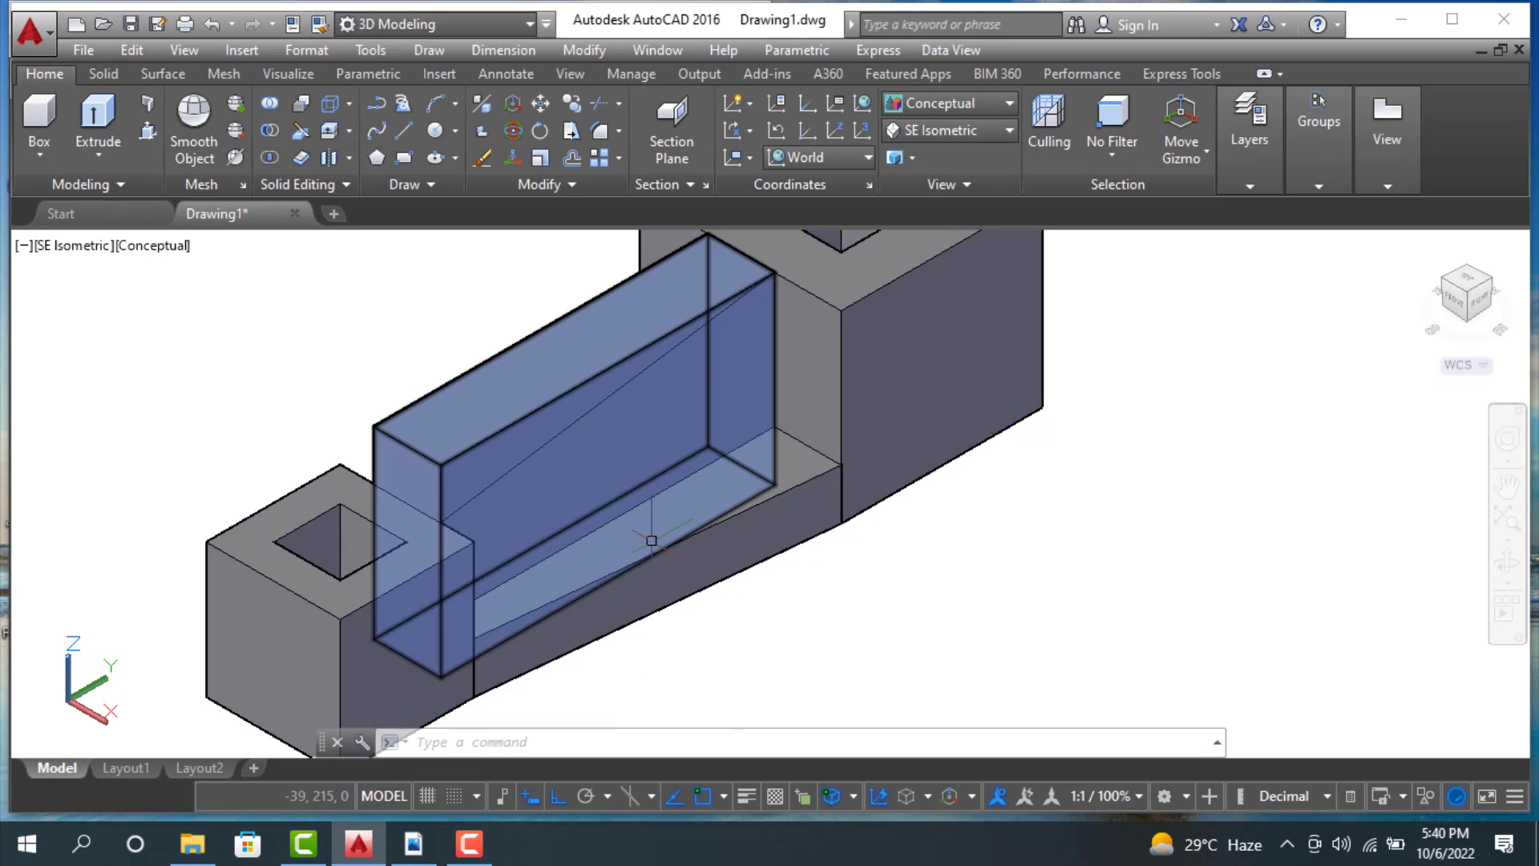
# Step: Presspull the triangular area on the web's side face back through the full web thickness to cut the sloped top
pyautogui.click(147, 135)
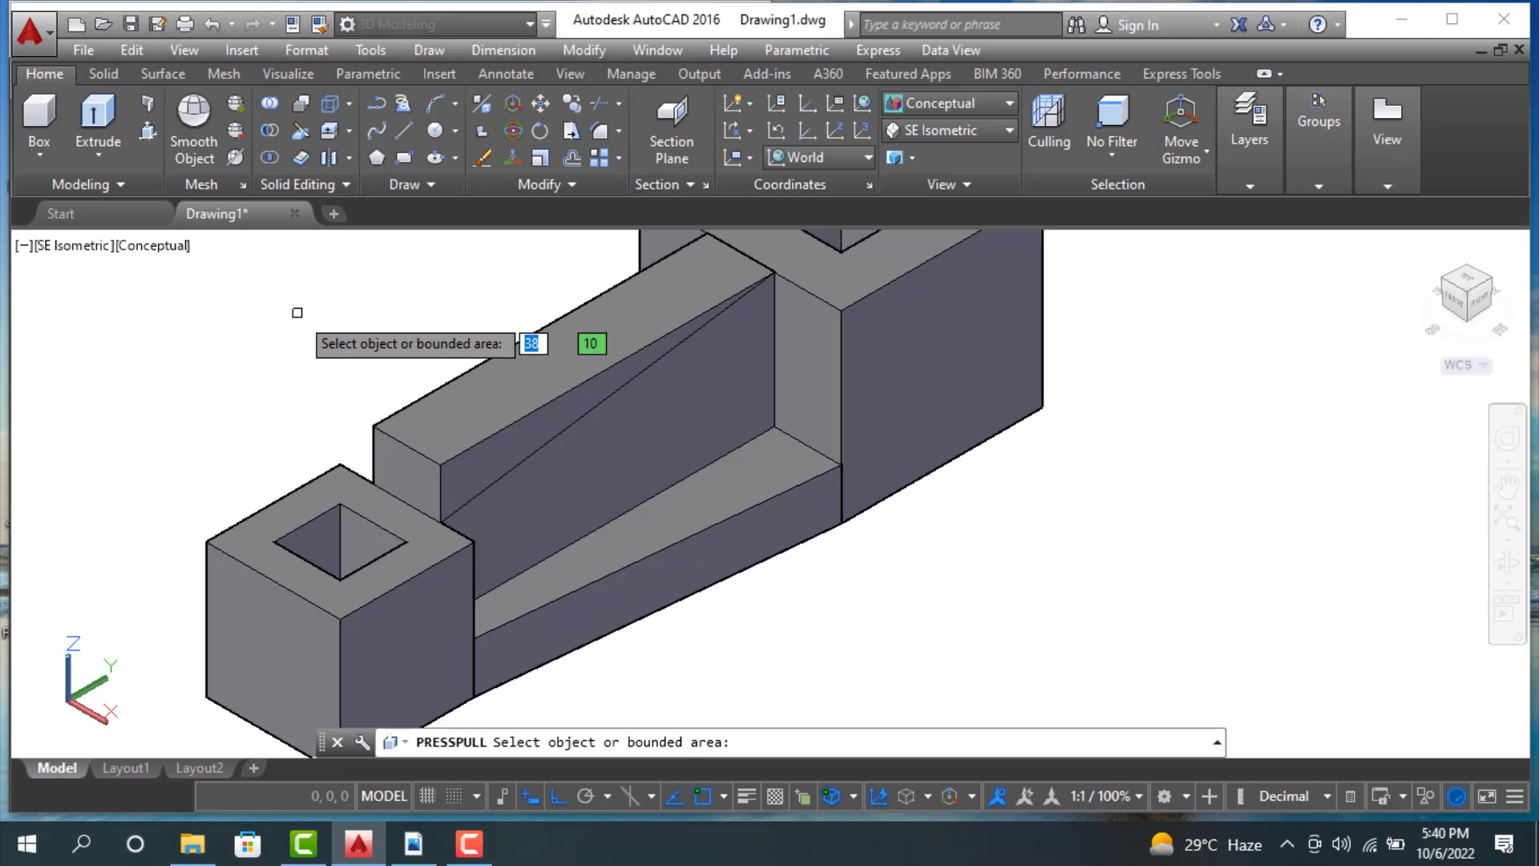
pyautogui.scroll(-2, 896, 473)
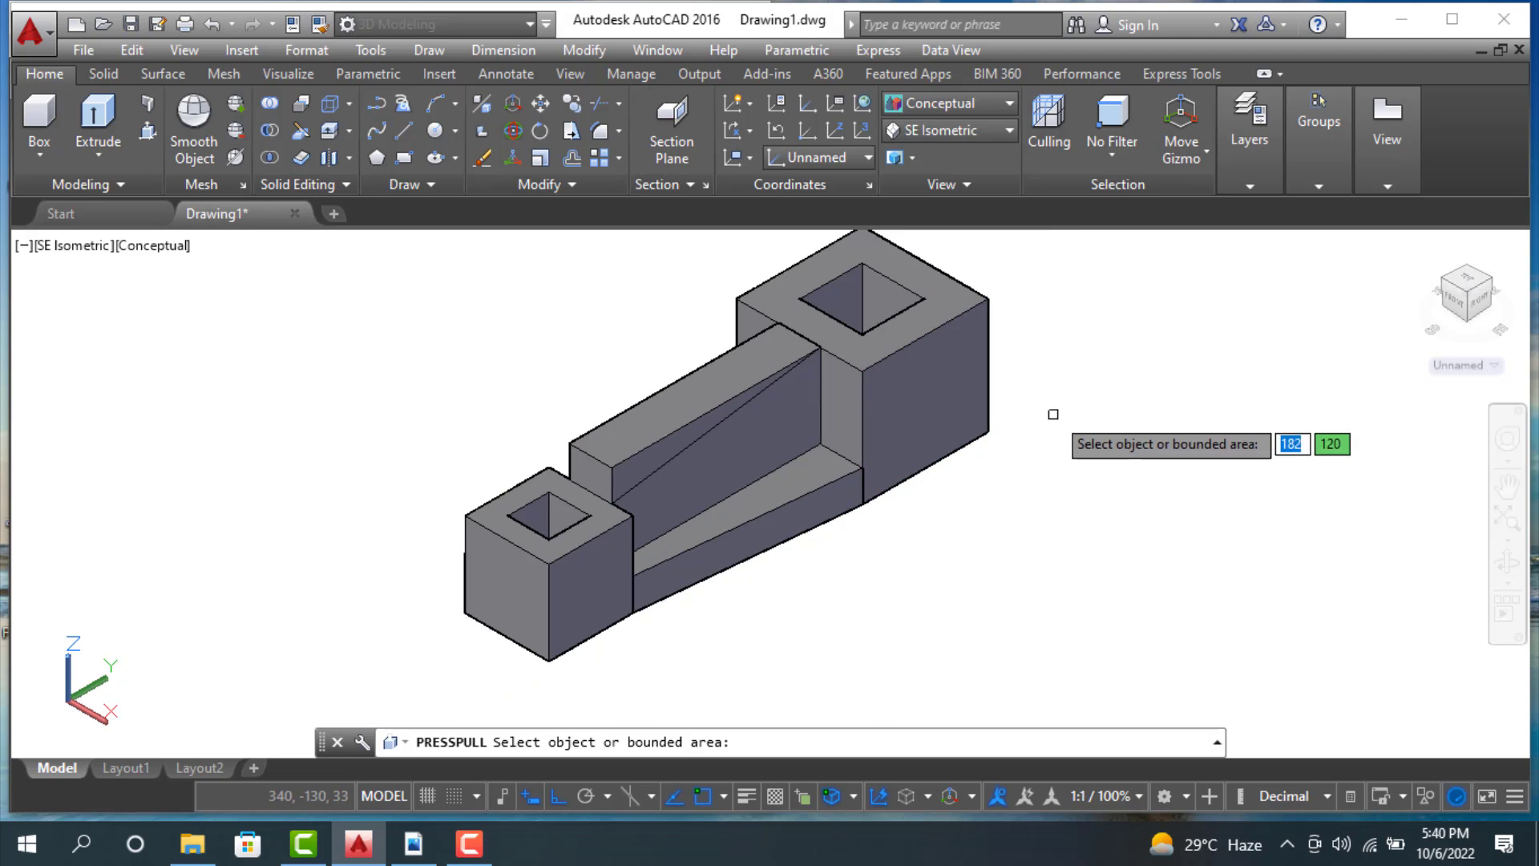
pyautogui.moveTo(1055, 402); pyautogui.dragTo(1055, 450, button='middle')
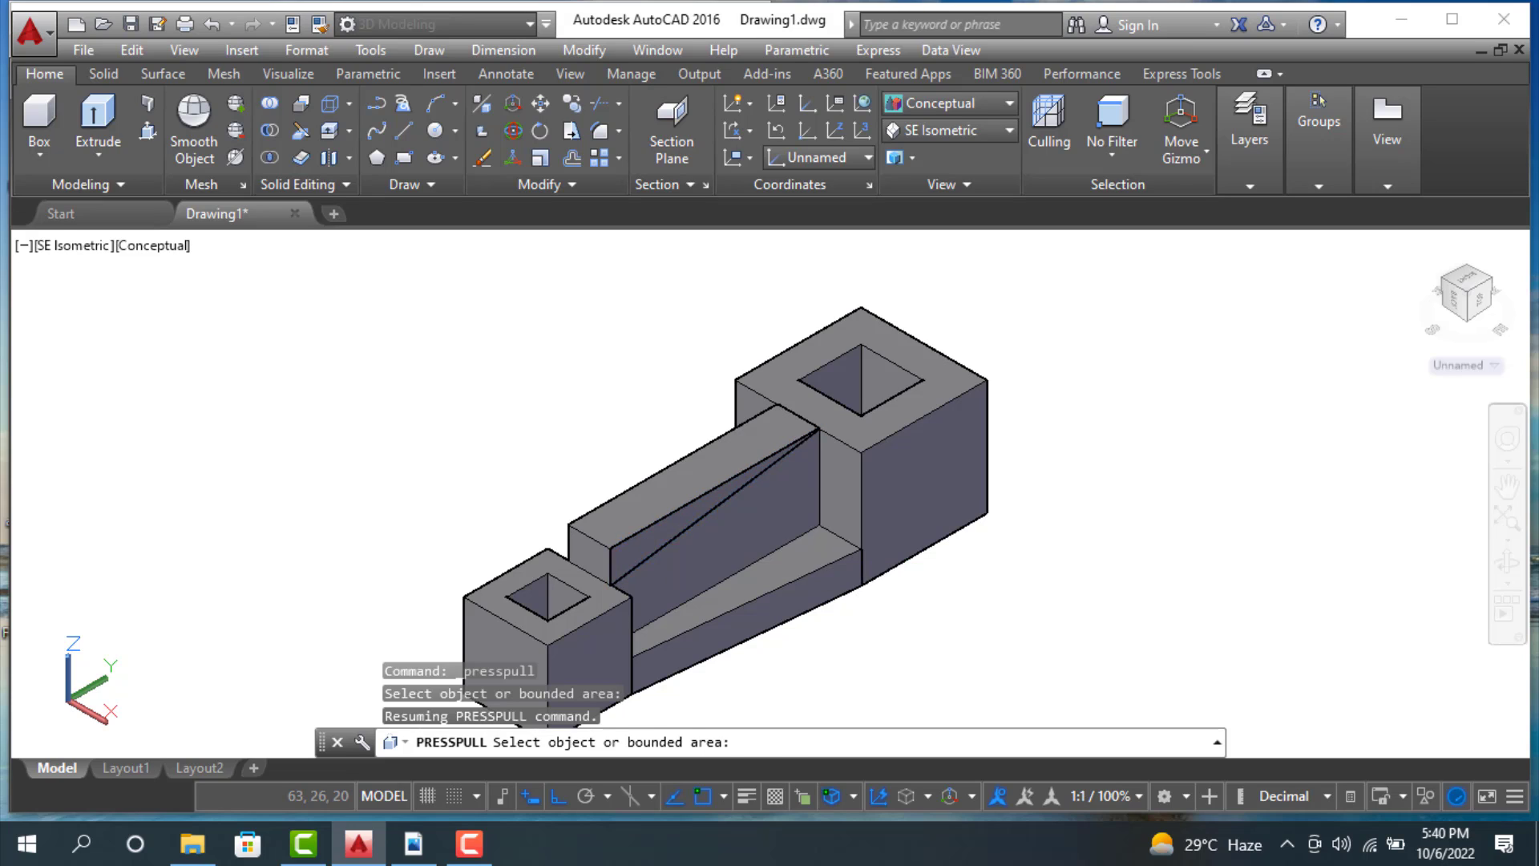
pyautogui.click(650, 542)
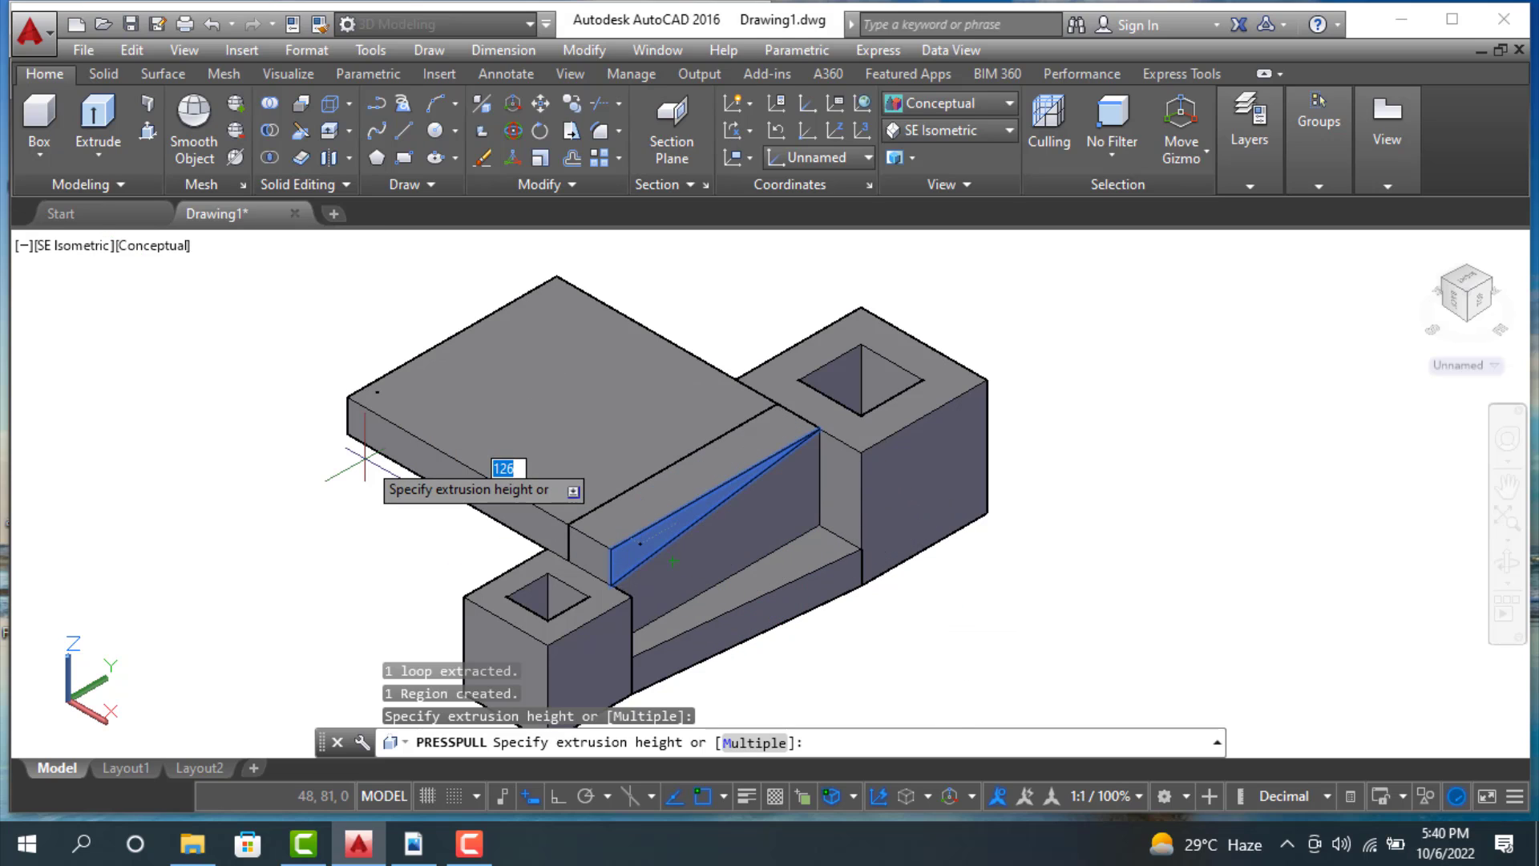
pyautogui.click(364, 459)
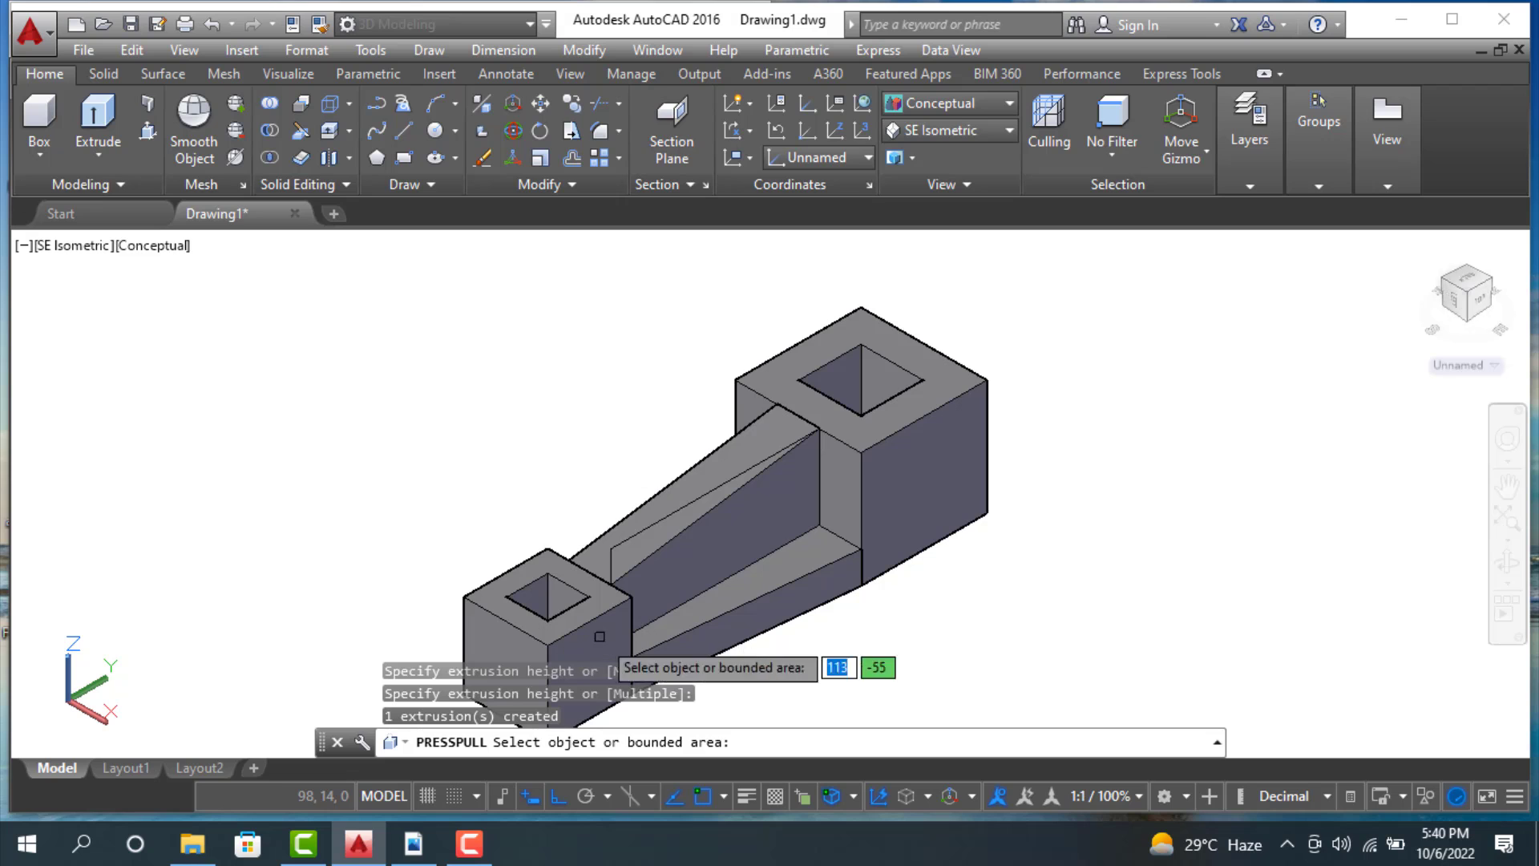
# Step: Inspect the sloped web from another angle and compare it with the 3D Ex.1 drawing
pyautogui.keyDown('shift'); pyautogui.moveTo(1082, 690); pyautogui.dragTo(1099, 649, button='middle'); pyautogui.keyUp('shift')
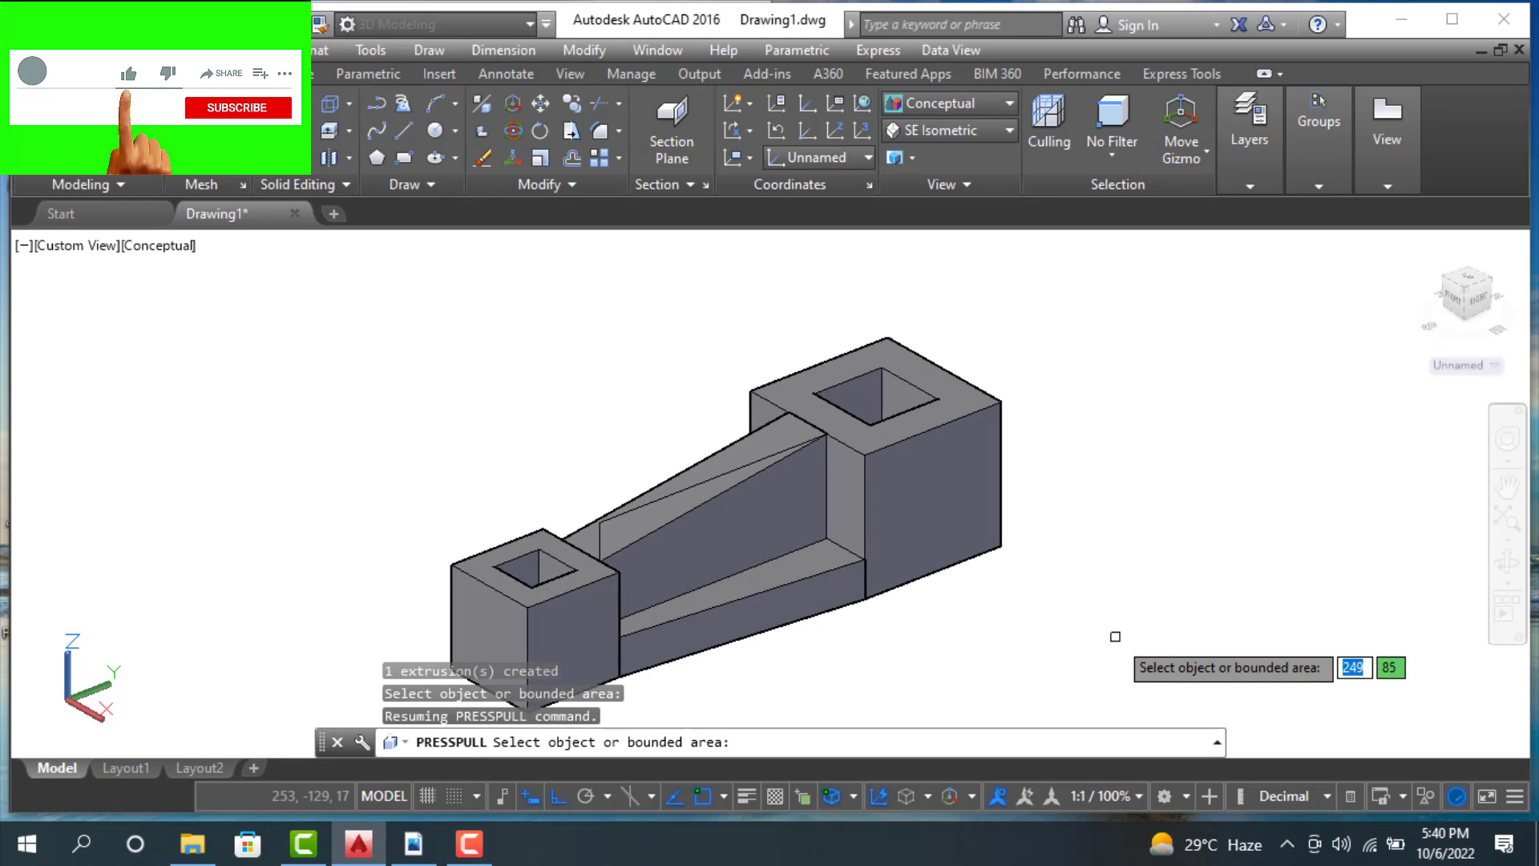
pyautogui.moveTo(1187, 563); pyautogui.dragTo(1161, 551, button='middle')
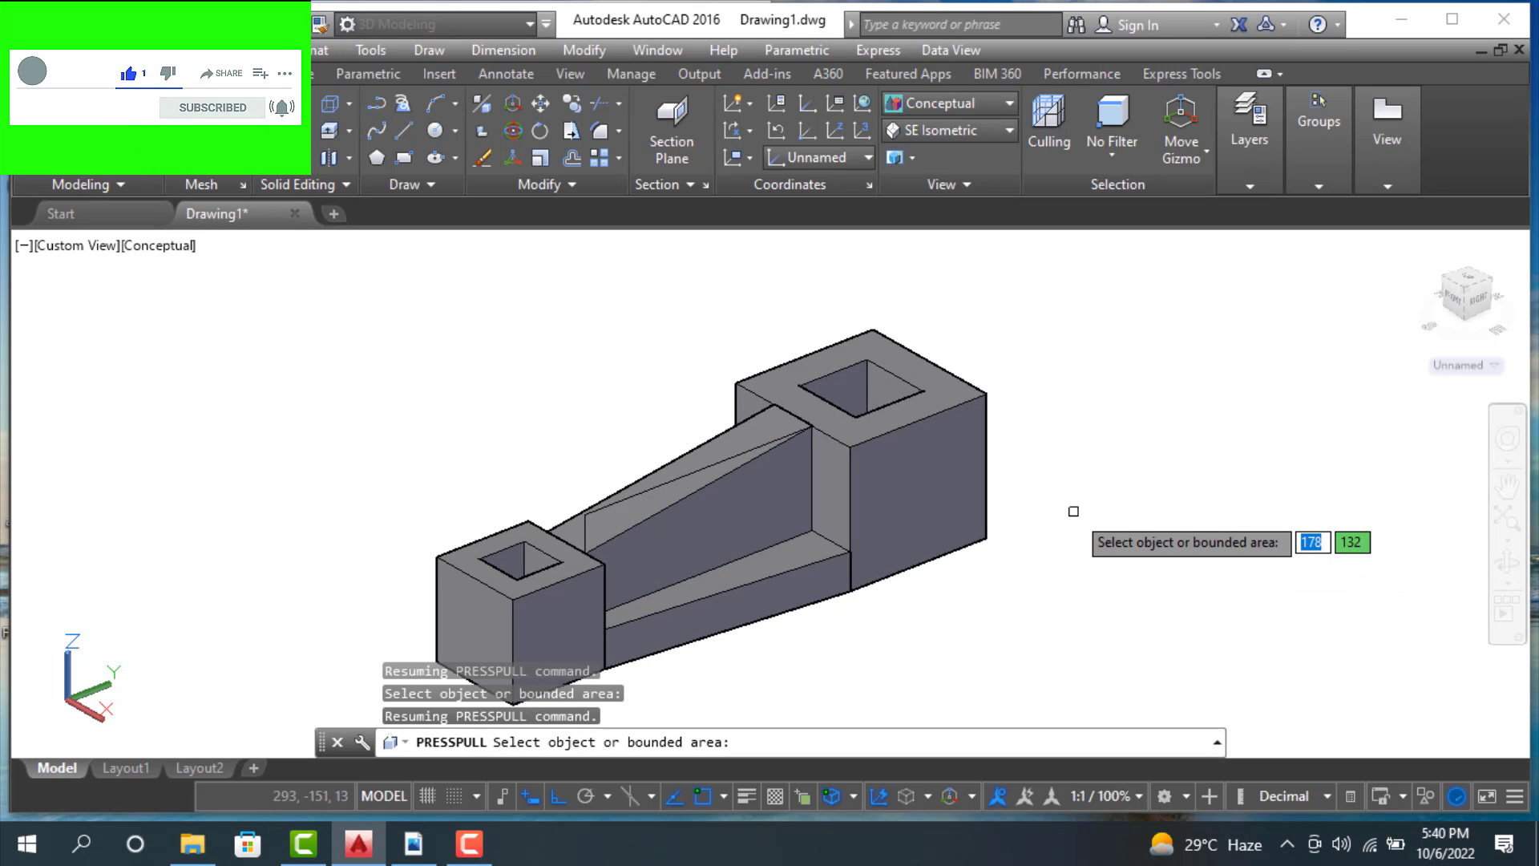
pyautogui.click(414, 848)
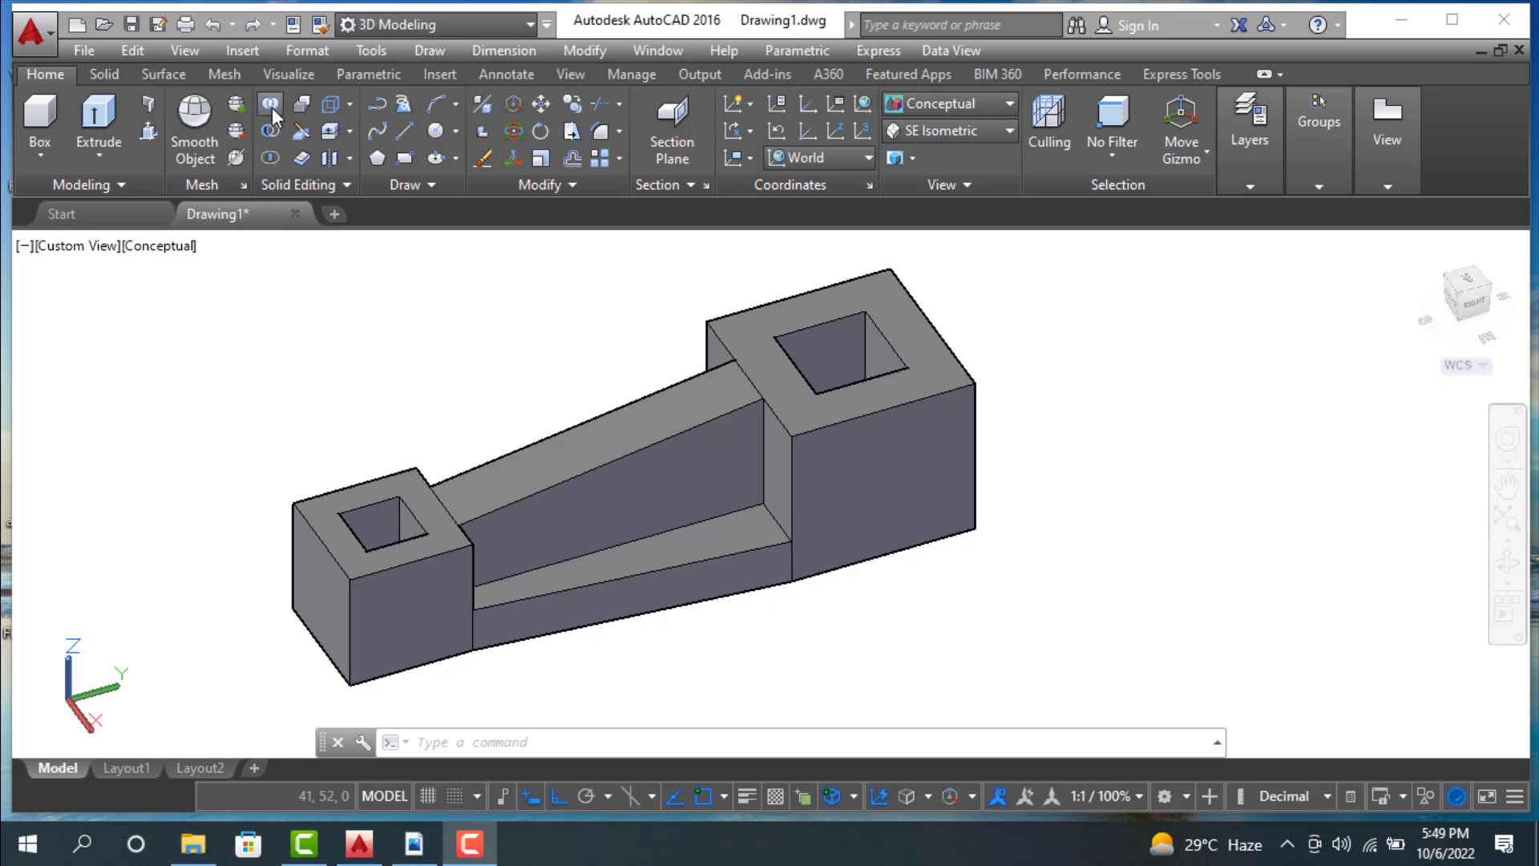
# Step: Try to union all solids of the part, selecting the whole model with a window
pyautogui.click(271, 106)
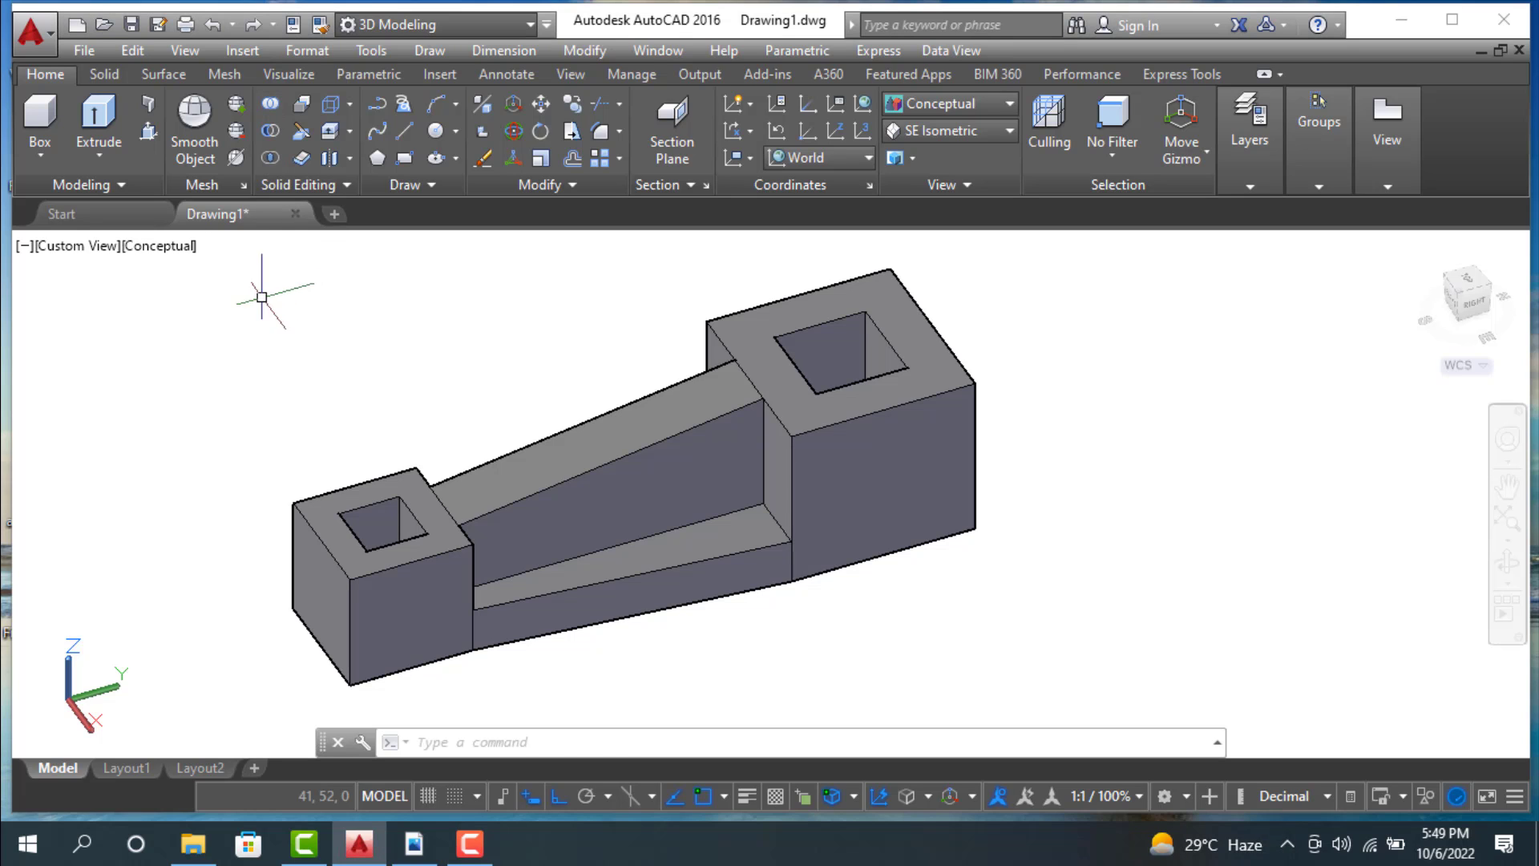
pyautogui.click(238, 284)
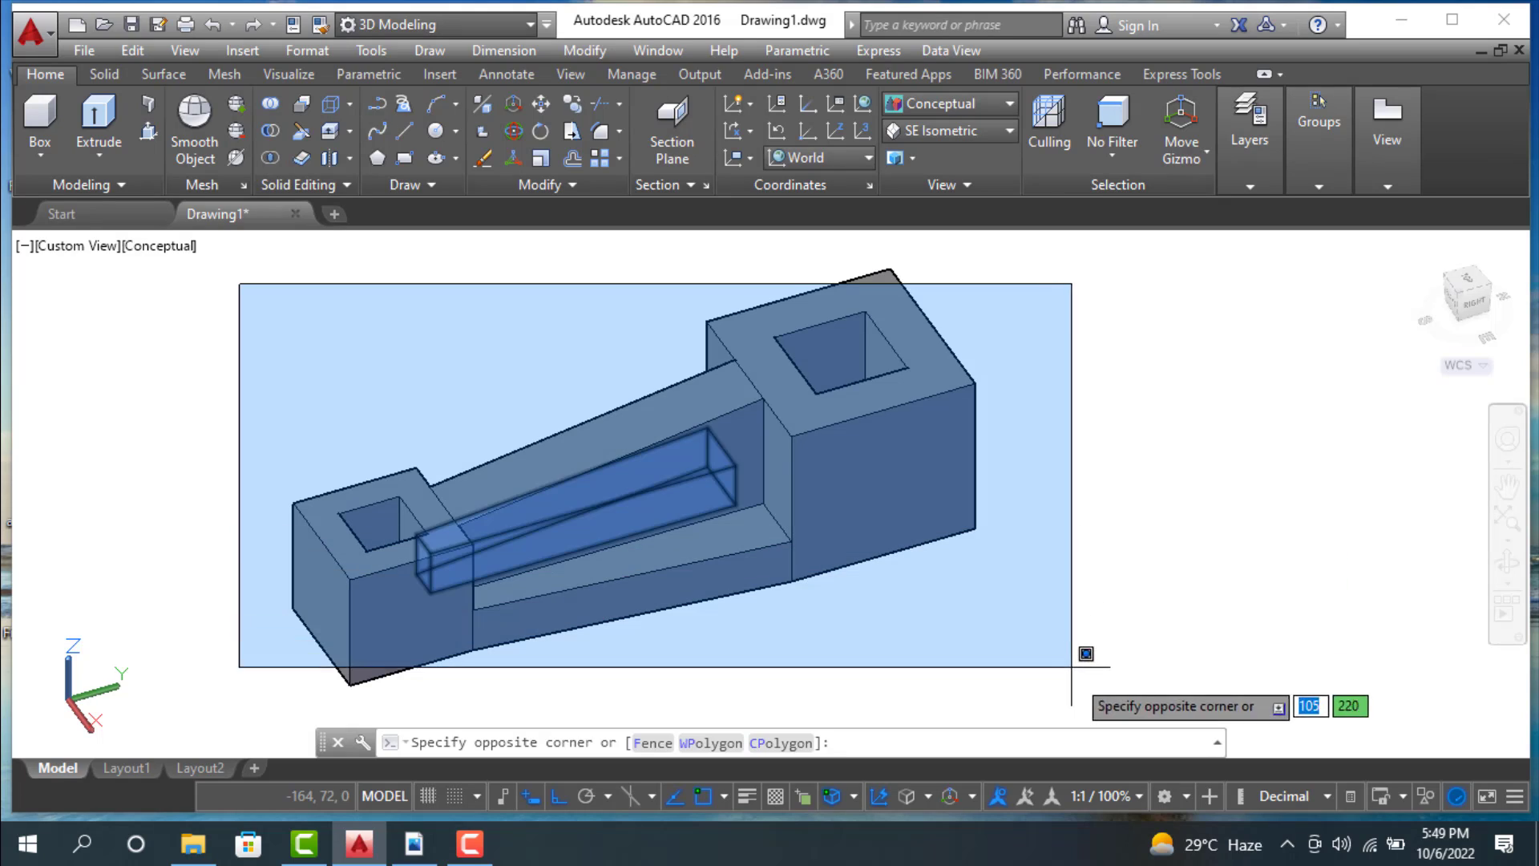
pyautogui.click(1084, 655)
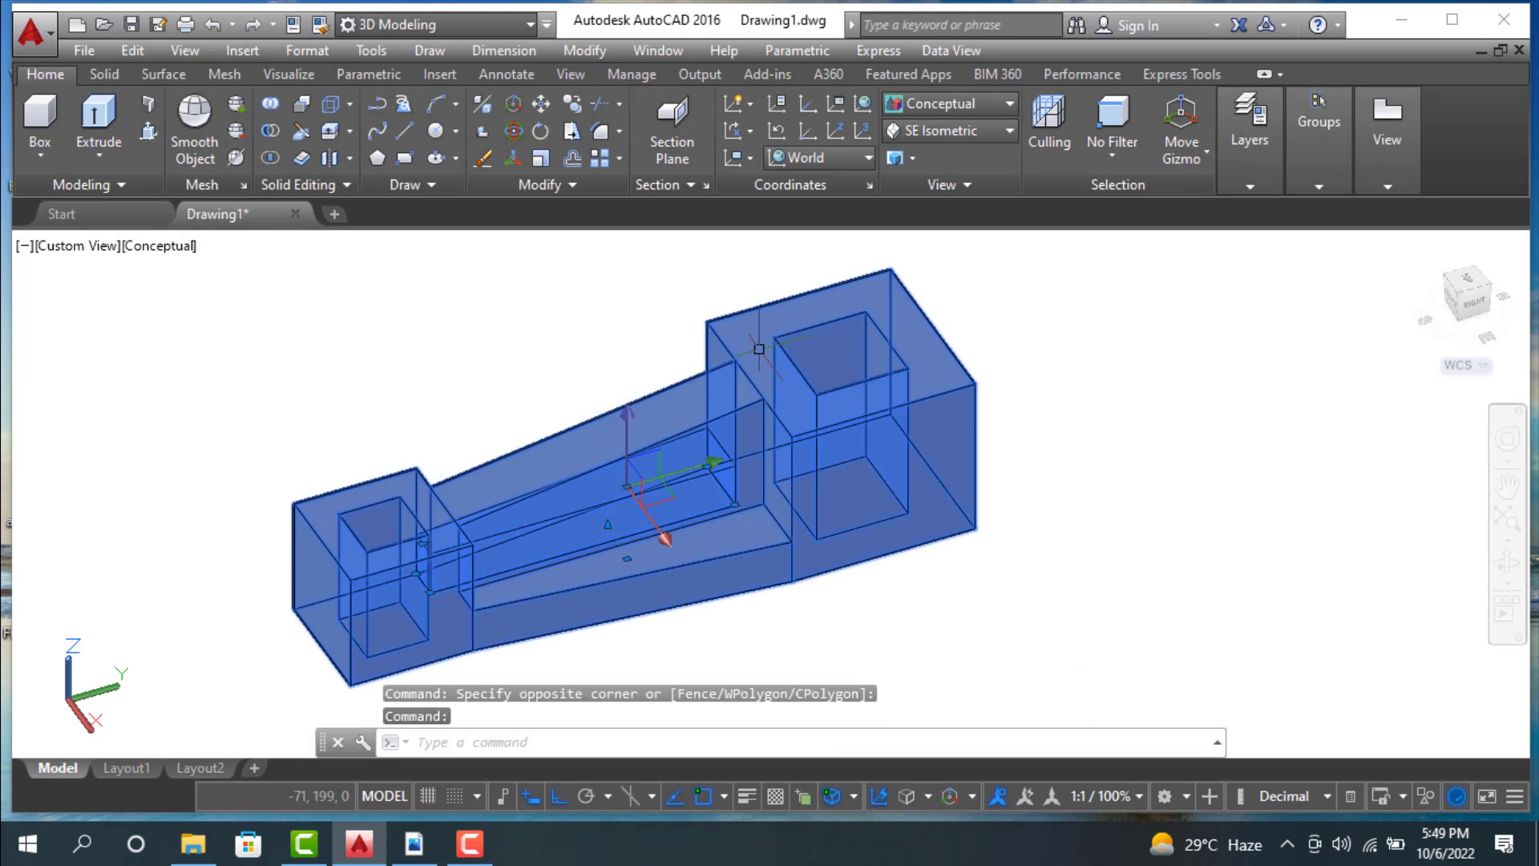
pyautogui.write('f')
pyautogui.press('Return')
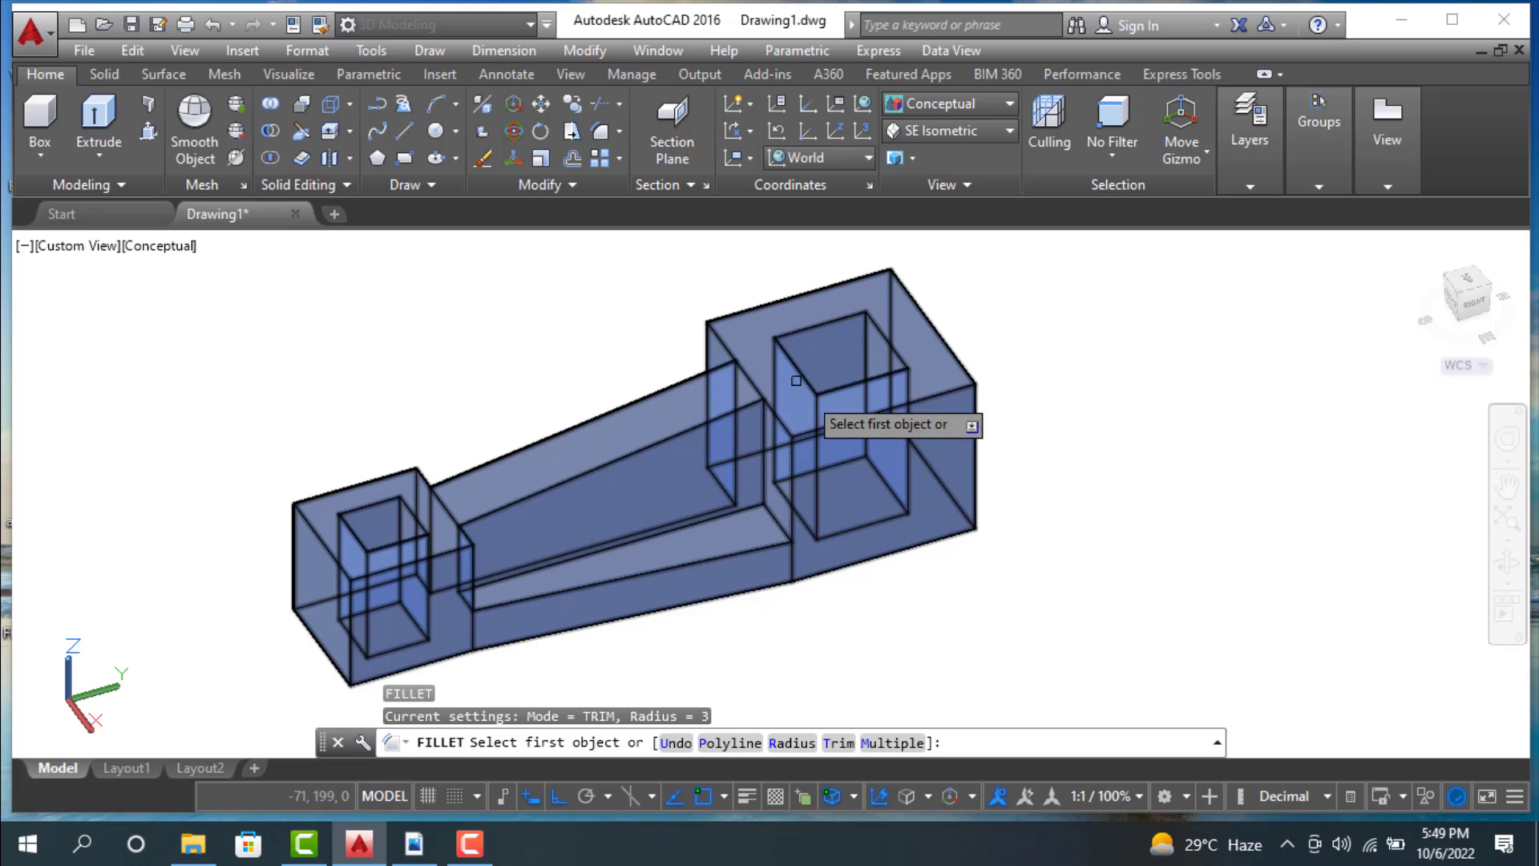
pyautogui.press('Escape')
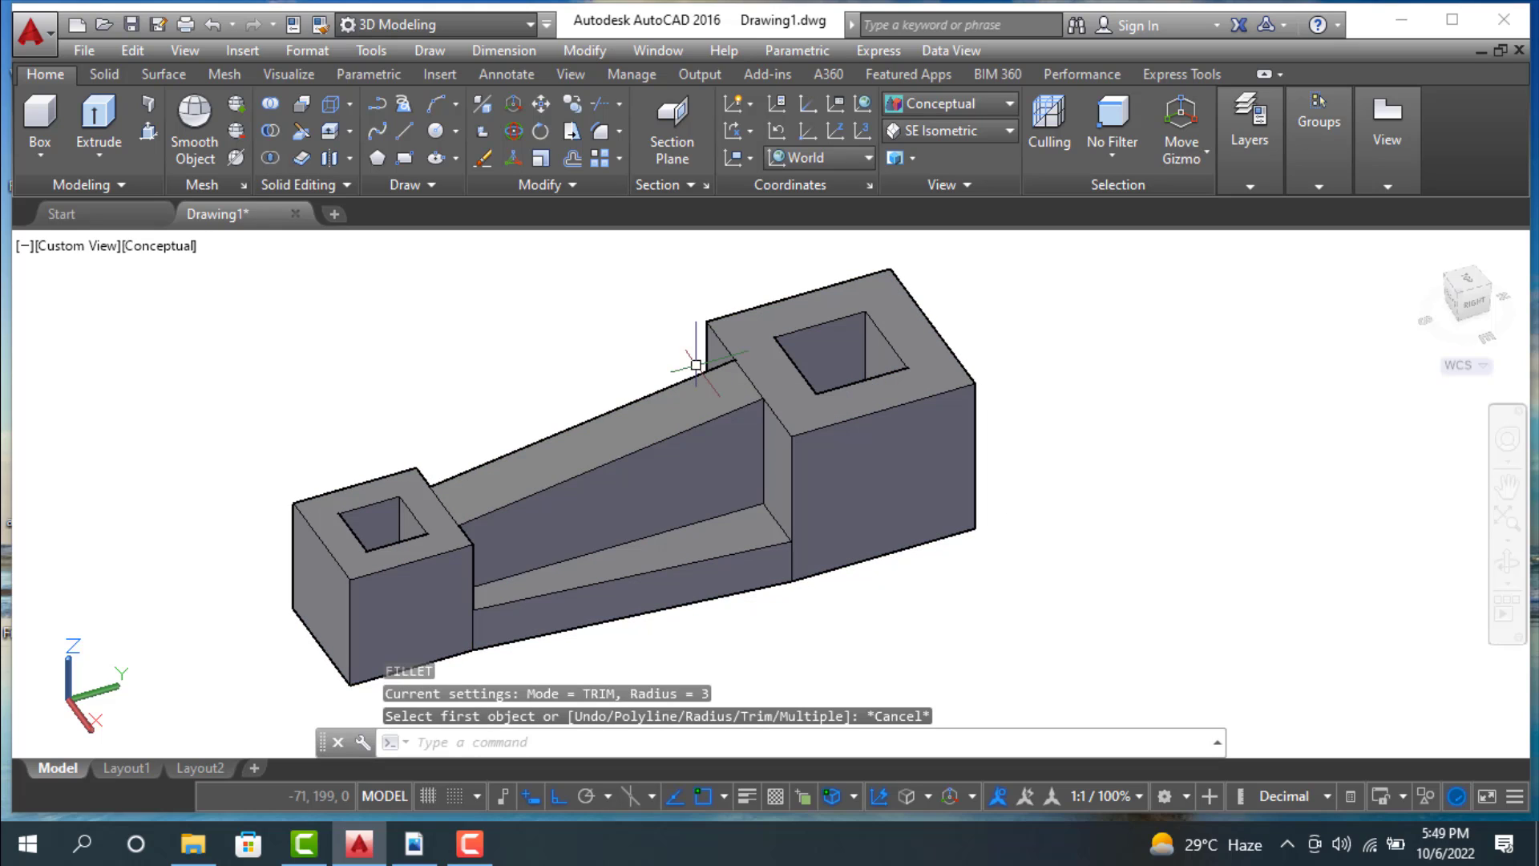
# Step: Start a Fillet with radius 3 on the large block's vertical corner edge above the base
pyautogui.click(596, 138)
pyautogui.rightClick(213, 319)
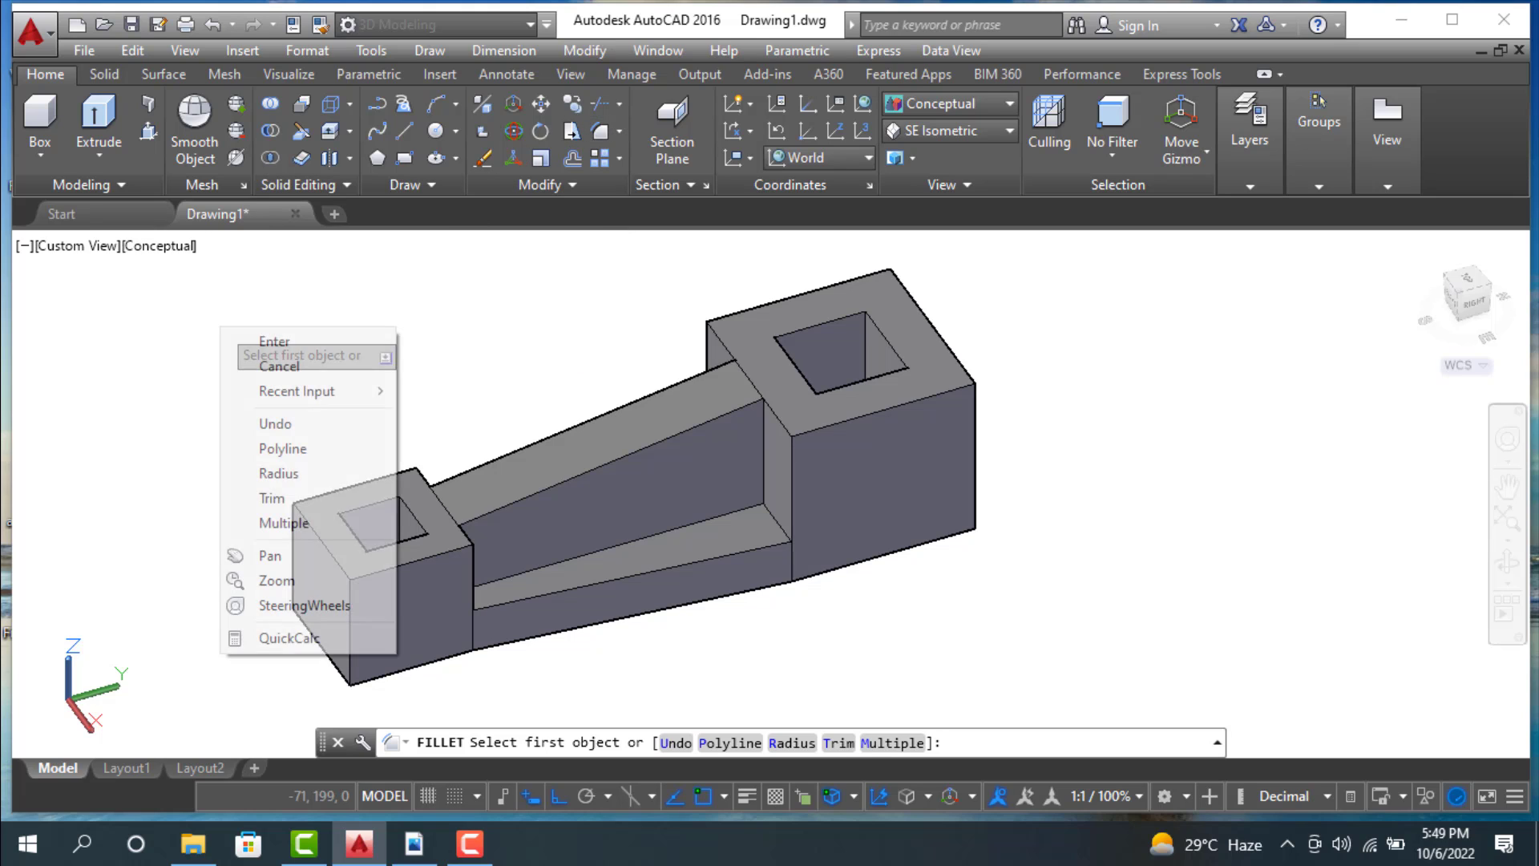
pyautogui.click(299, 475)
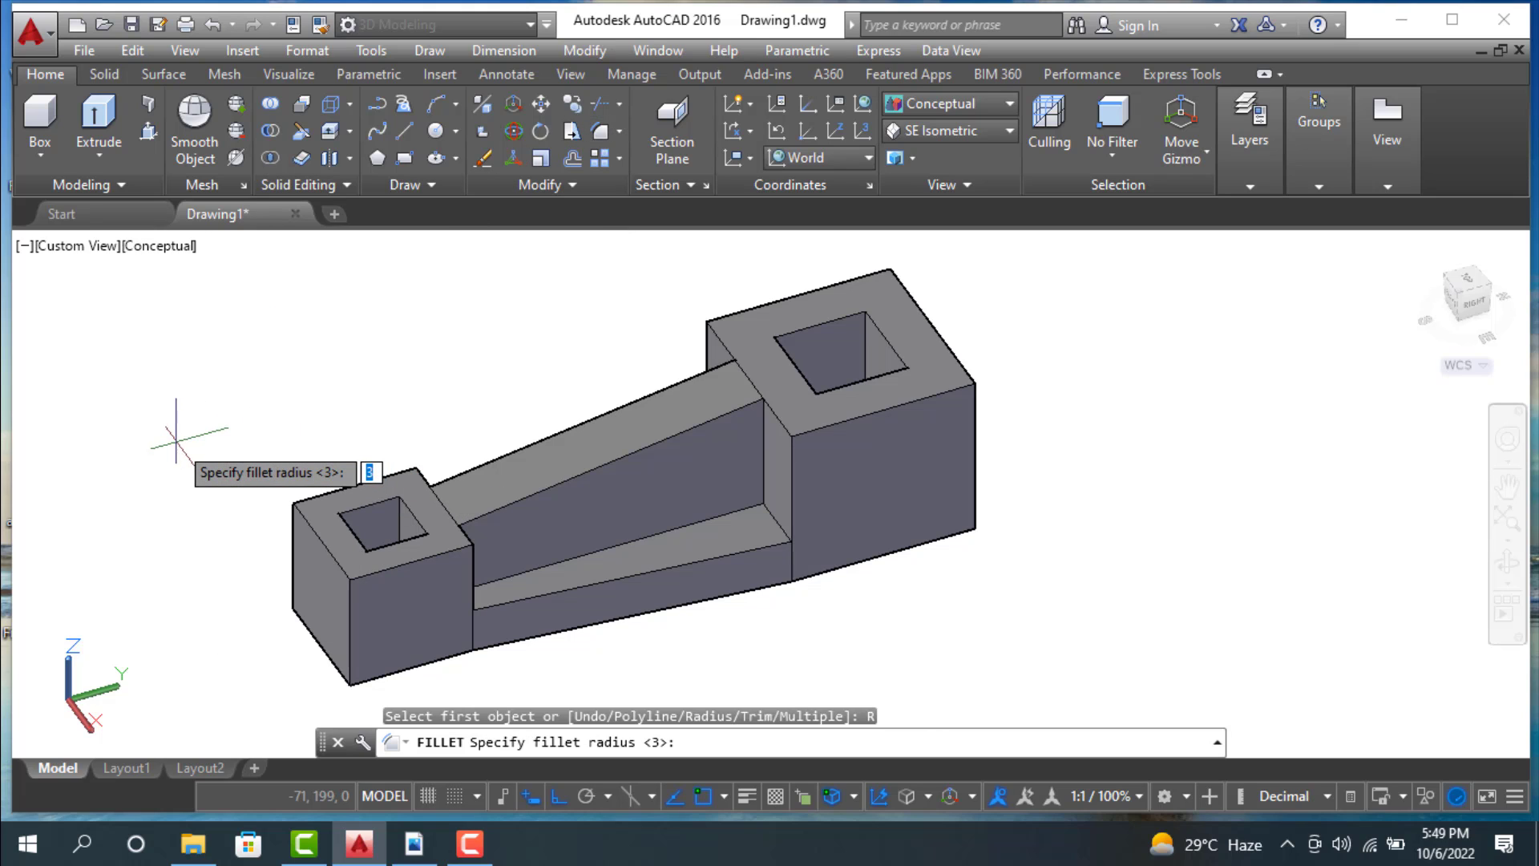
pyautogui.write('3')
pyautogui.press('Return')
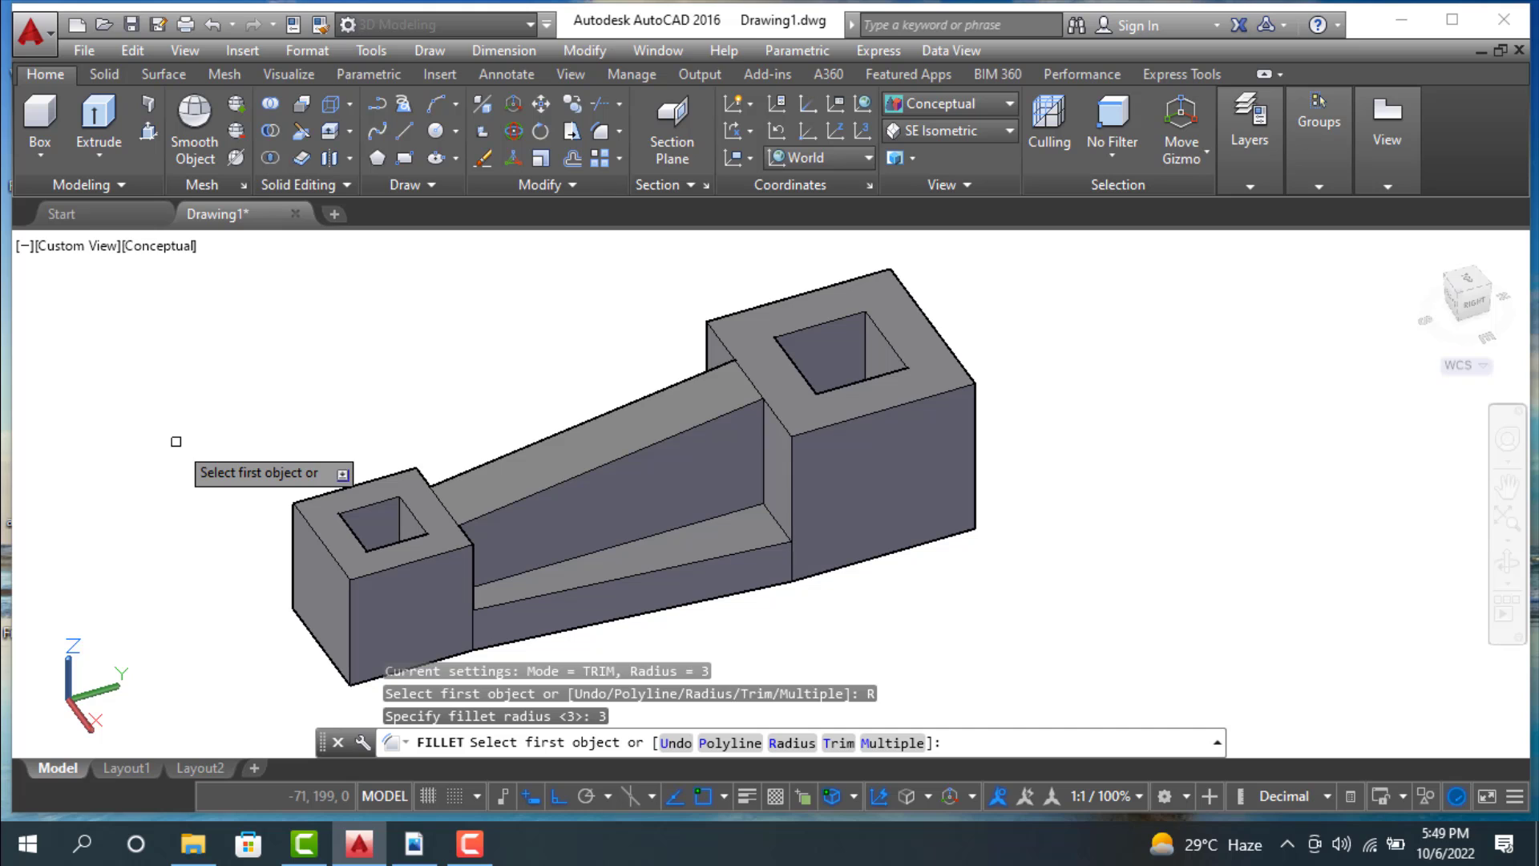
pyautogui.click(791, 459)
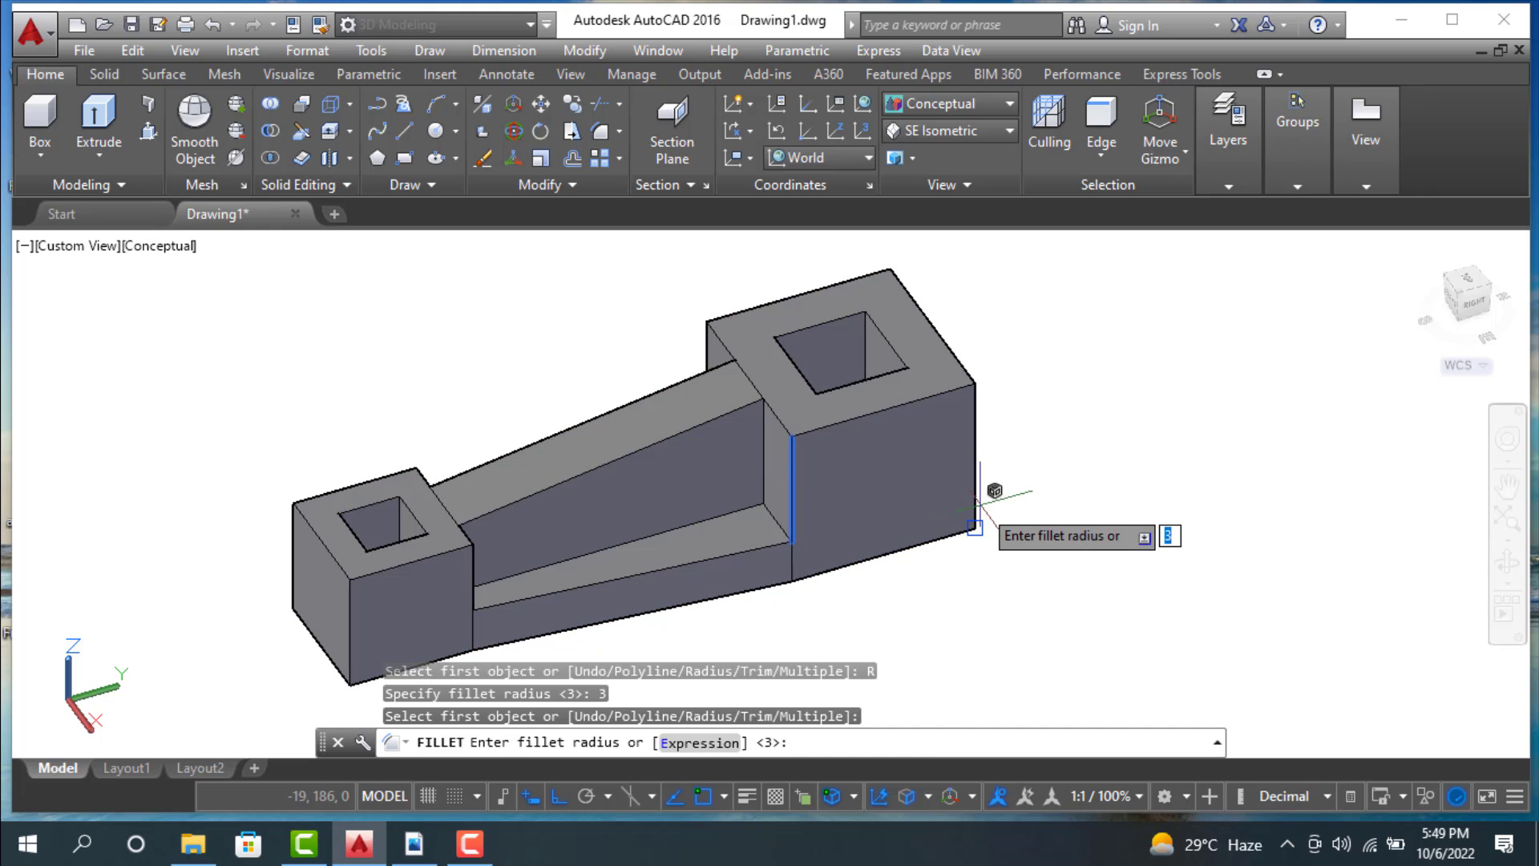
pyautogui.press('Return')
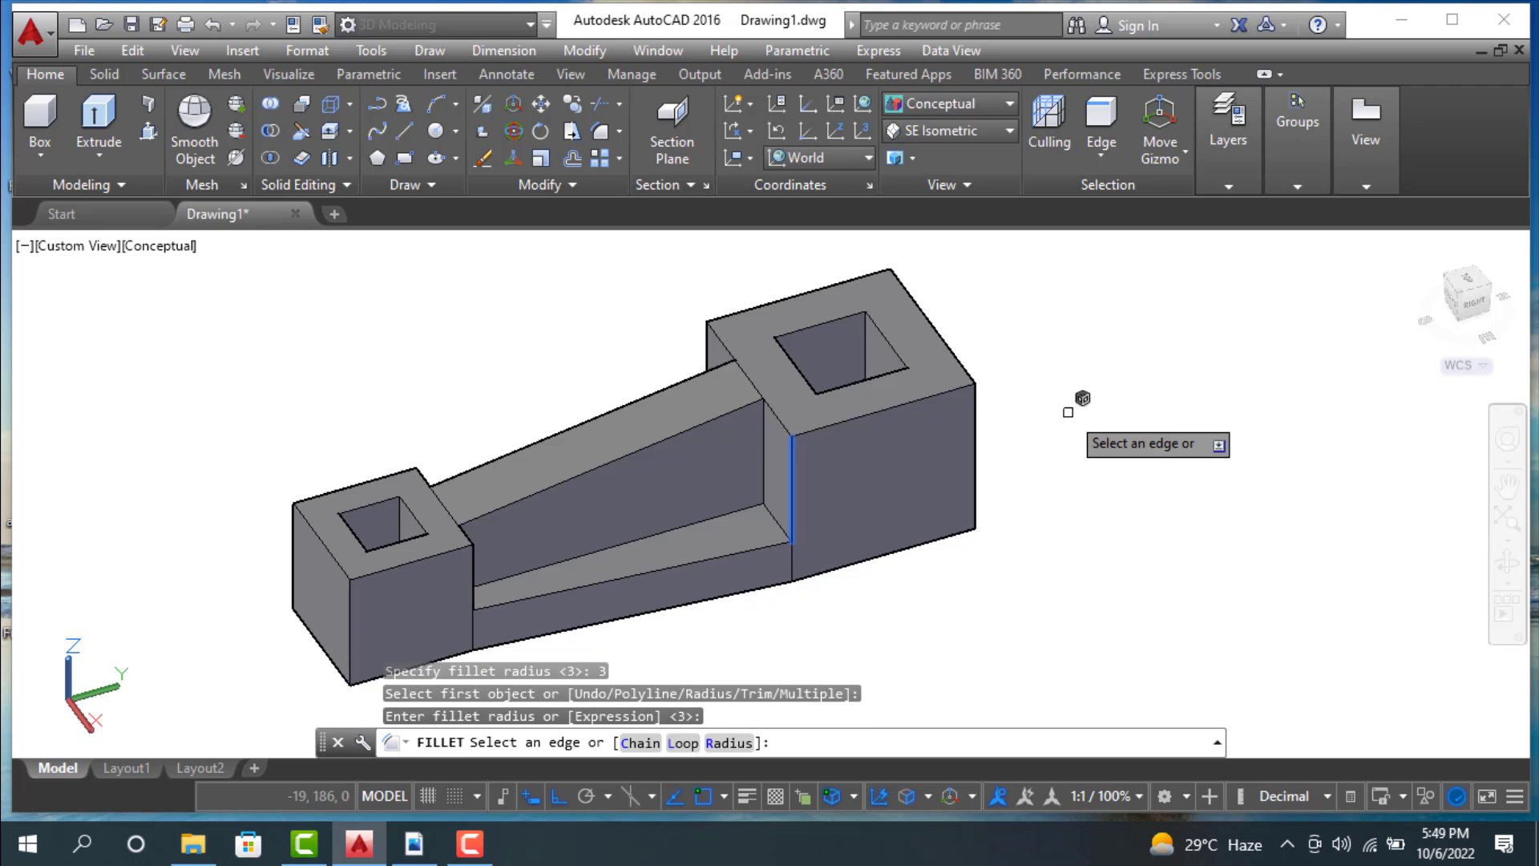
# Step: Add to the R3 fillet, in Chain mode, the small block's three visible vertical edges, the large block's outer vertical edge and the web-to-base edge
pyautogui.click(639, 743)
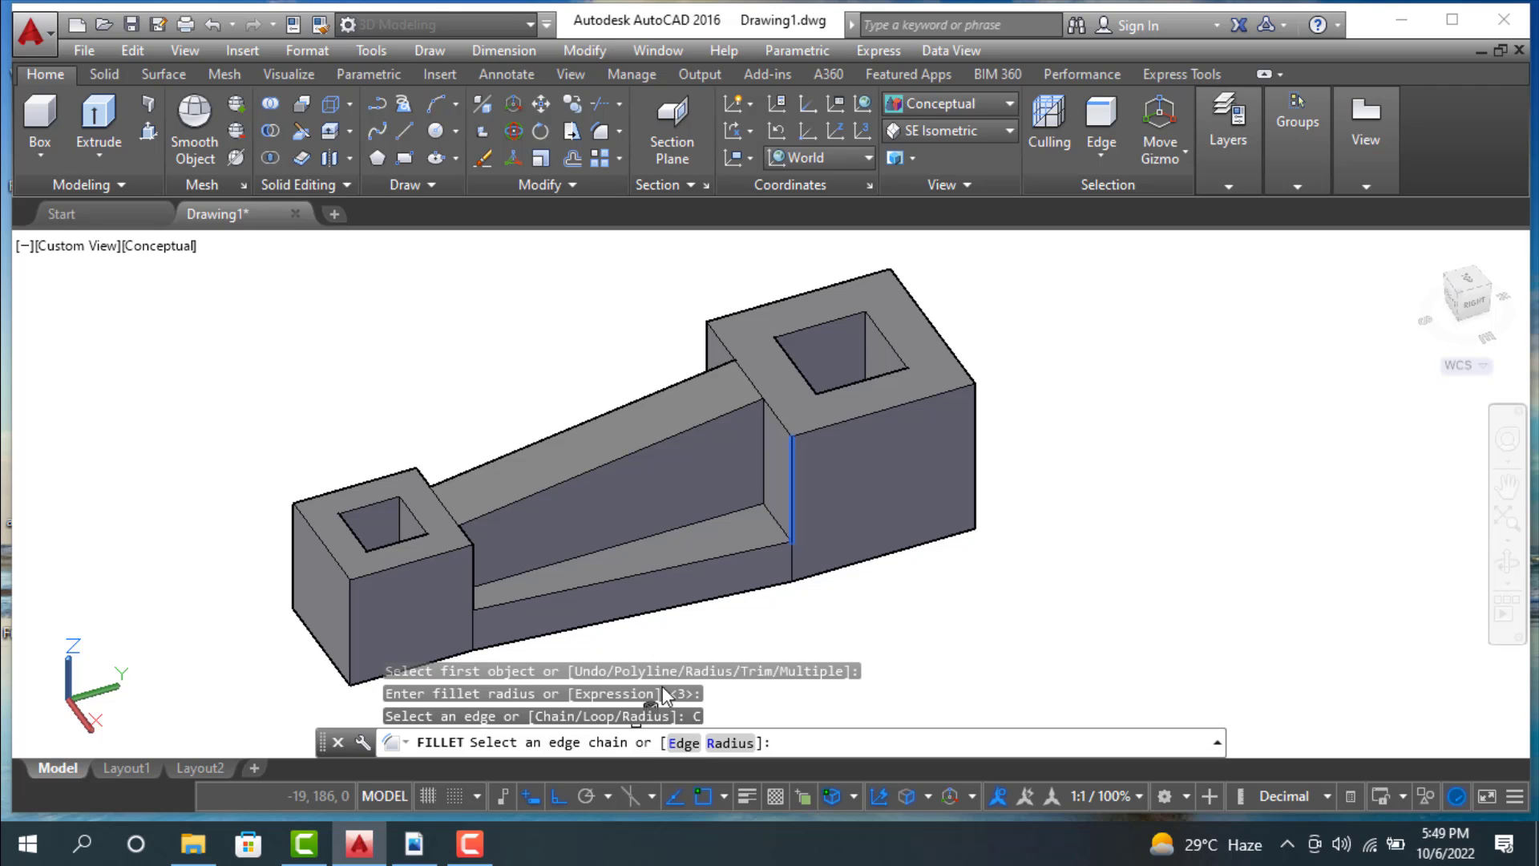
pyautogui.click(473, 579)
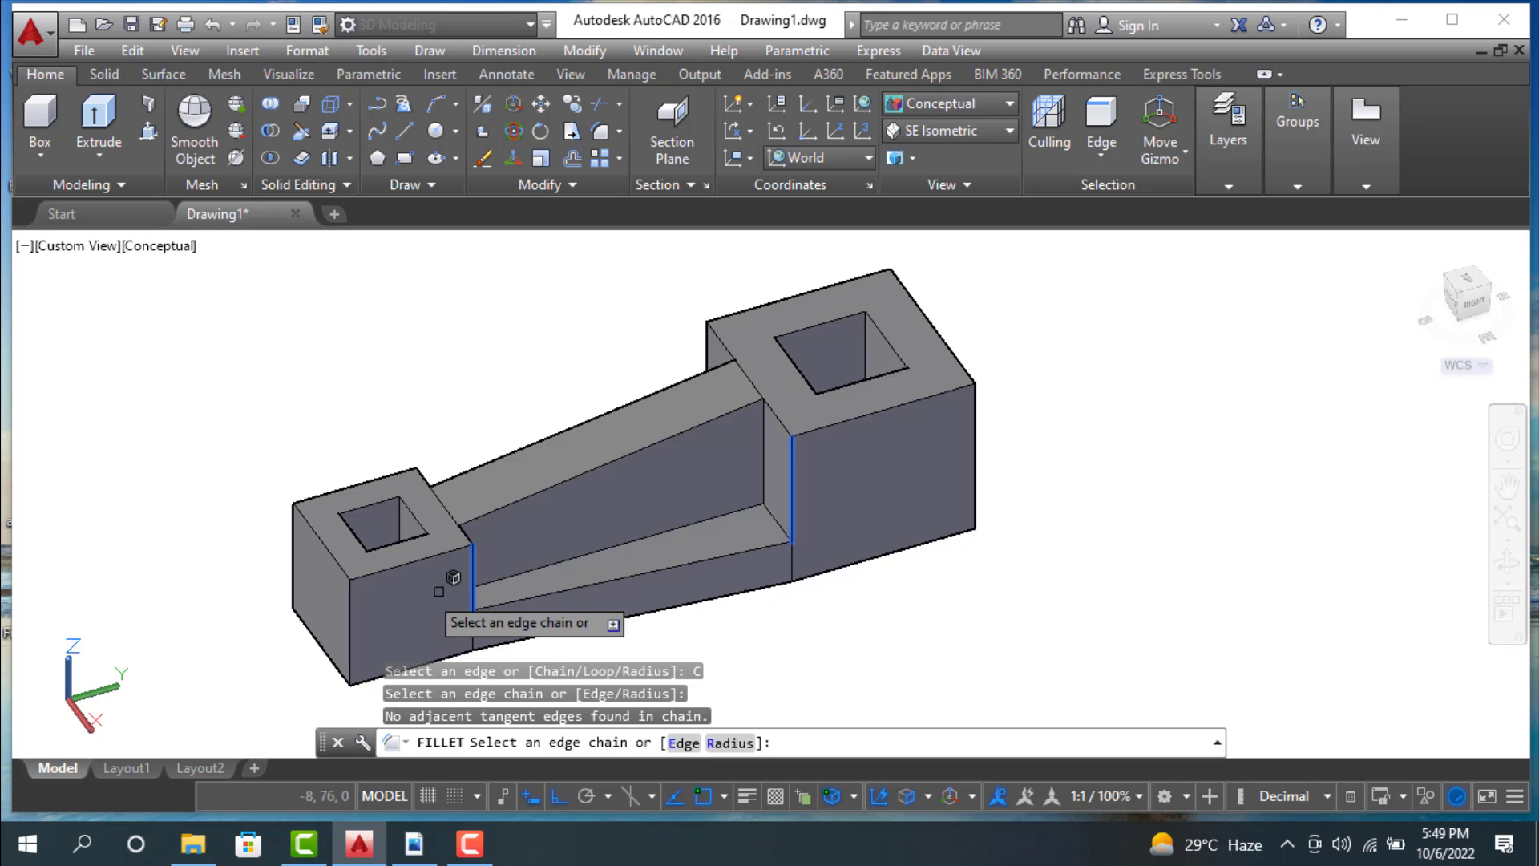
pyautogui.click(351, 607)
pyautogui.click(295, 558)
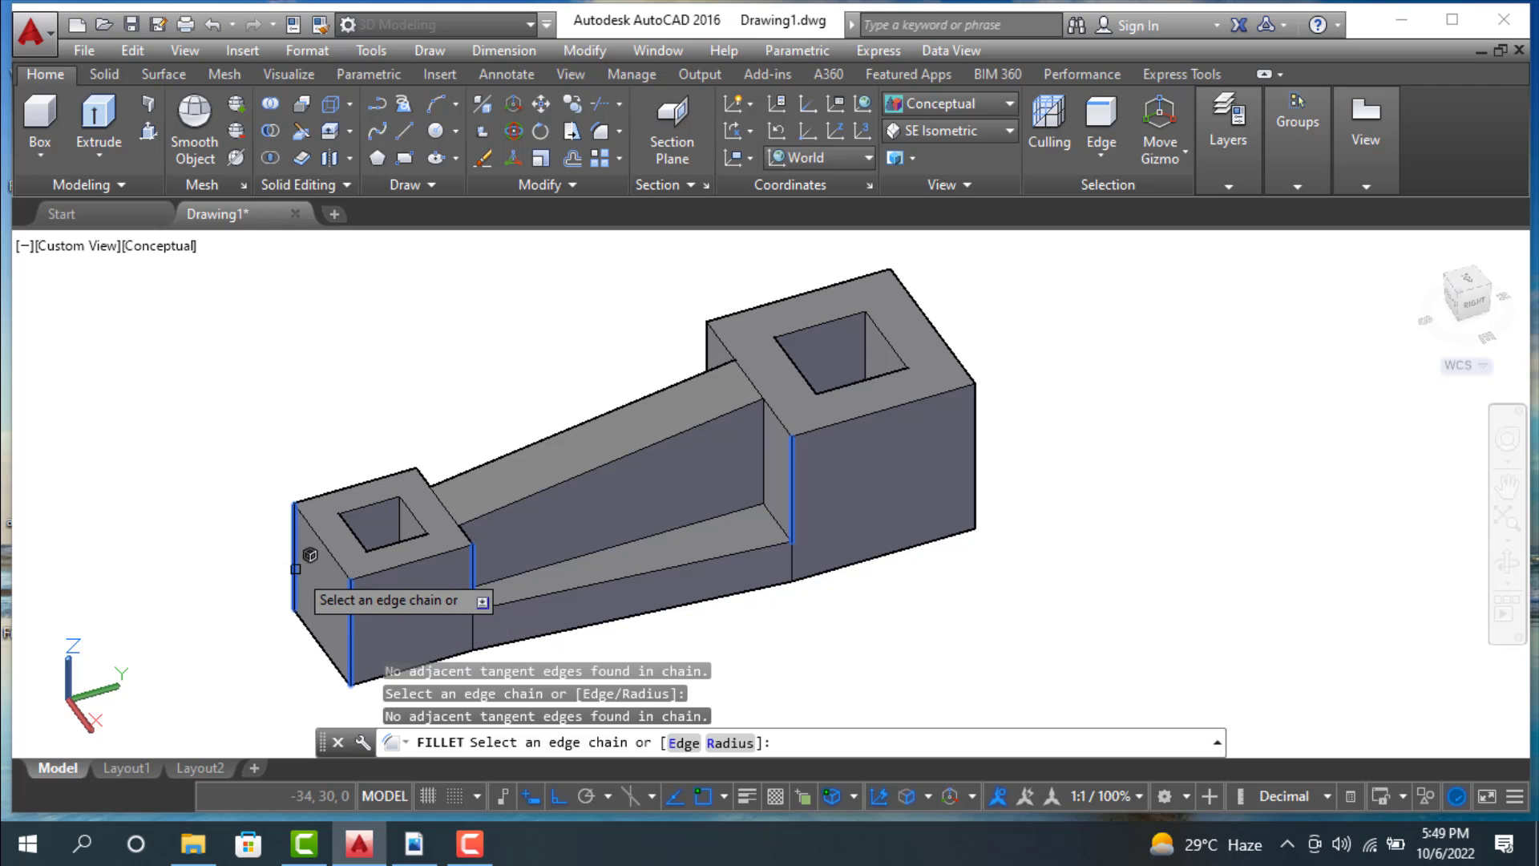
pyautogui.click(976, 426)
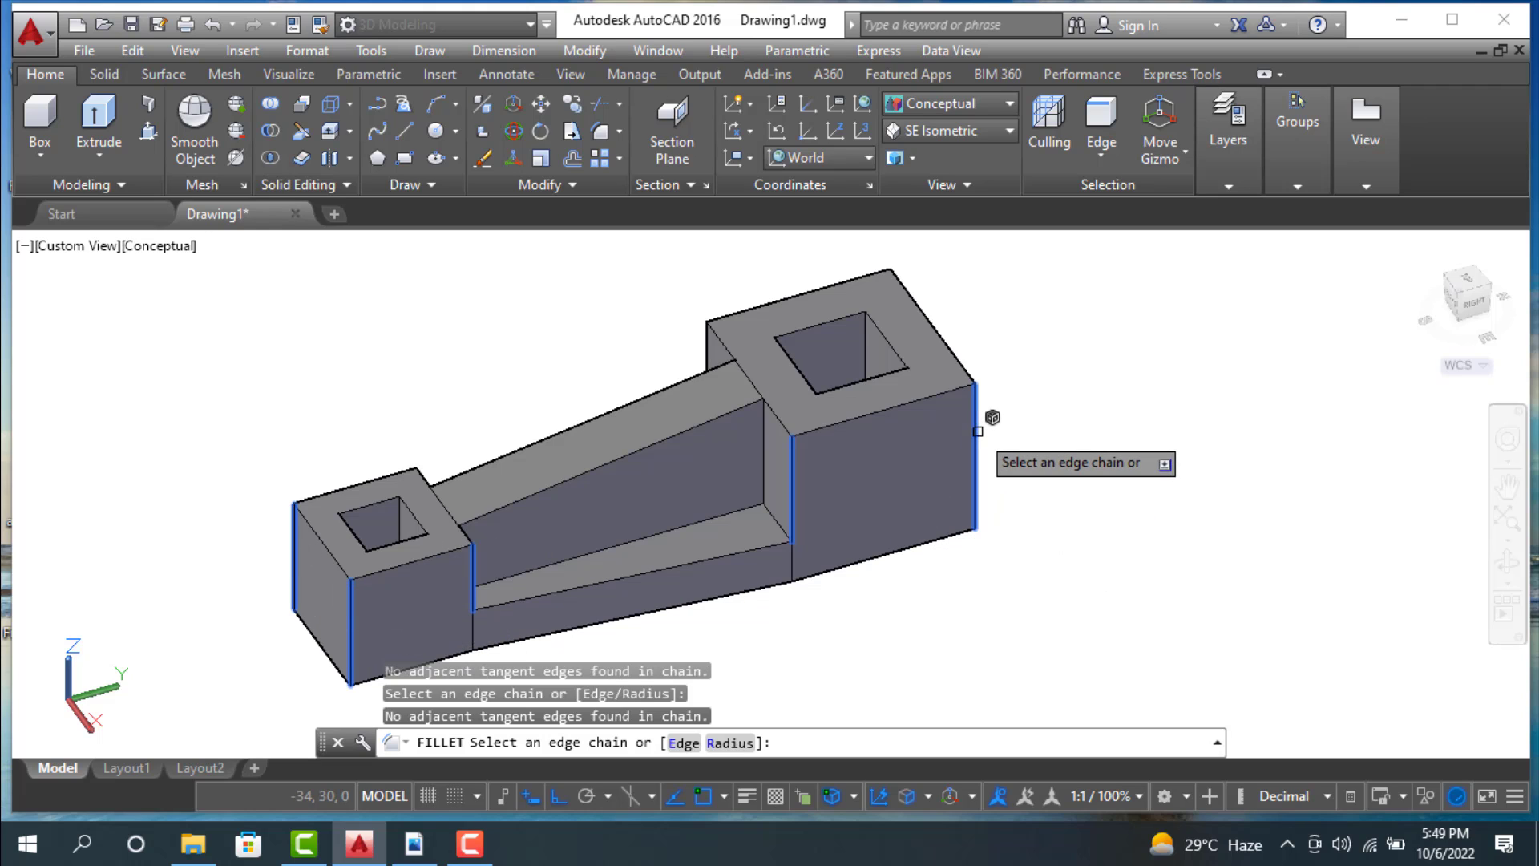
pyautogui.click(726, 503)
# Step: Add both blocks' remaining vertical corner edges on the opposite side, try the web-to-base edge there, and apply the R3 fillet
pyautogui.keyDown('shift'); pyautogui.moveTo(1003, 478); pyautogui.dragTo(611, 436, button='middle'); pyautogui.keyUp('shift')
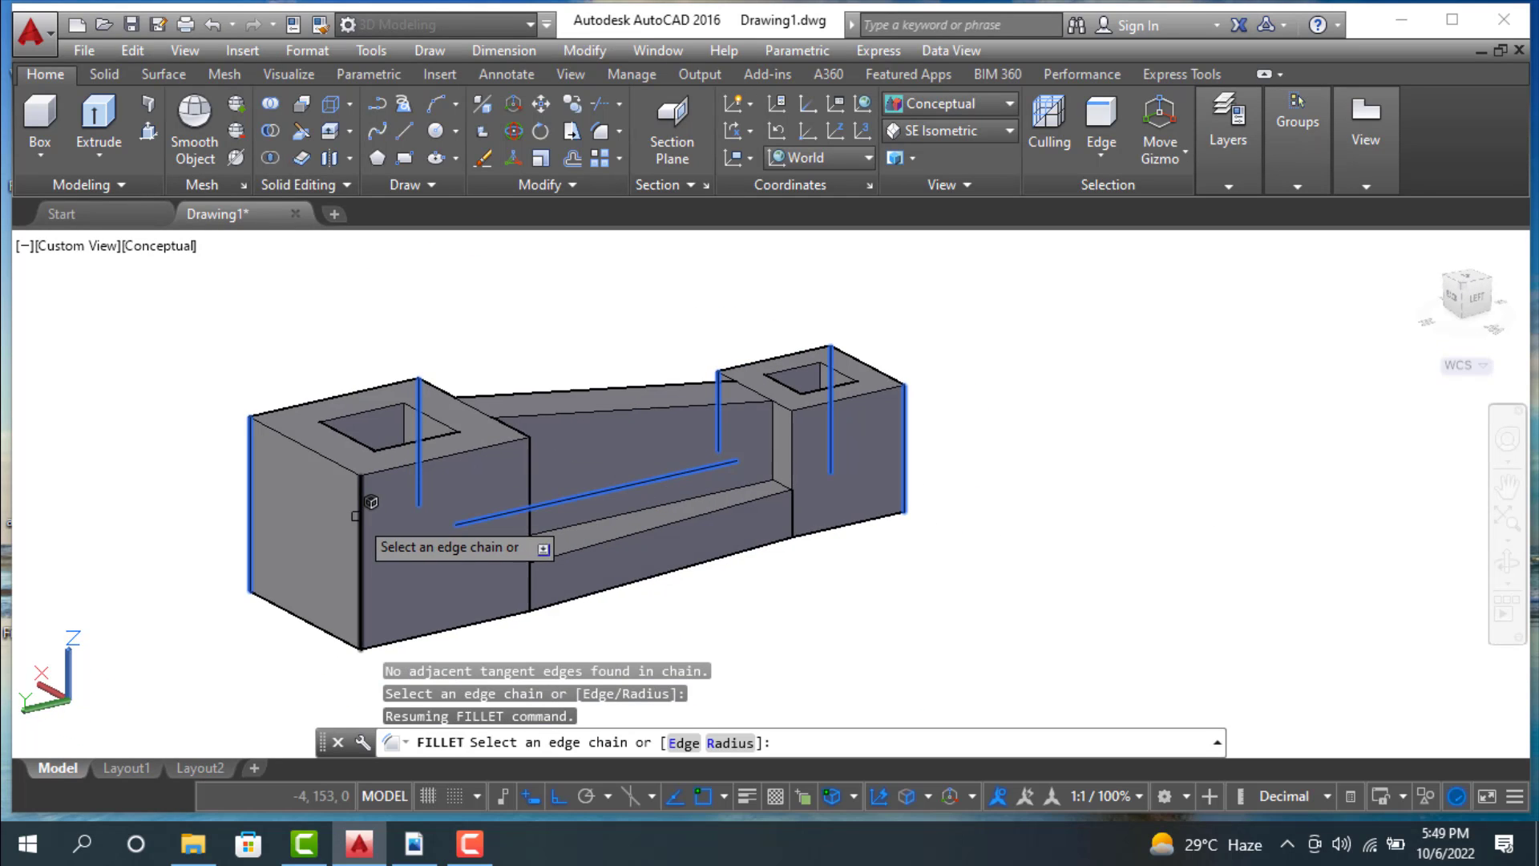
pyautogui.click(530, 463)
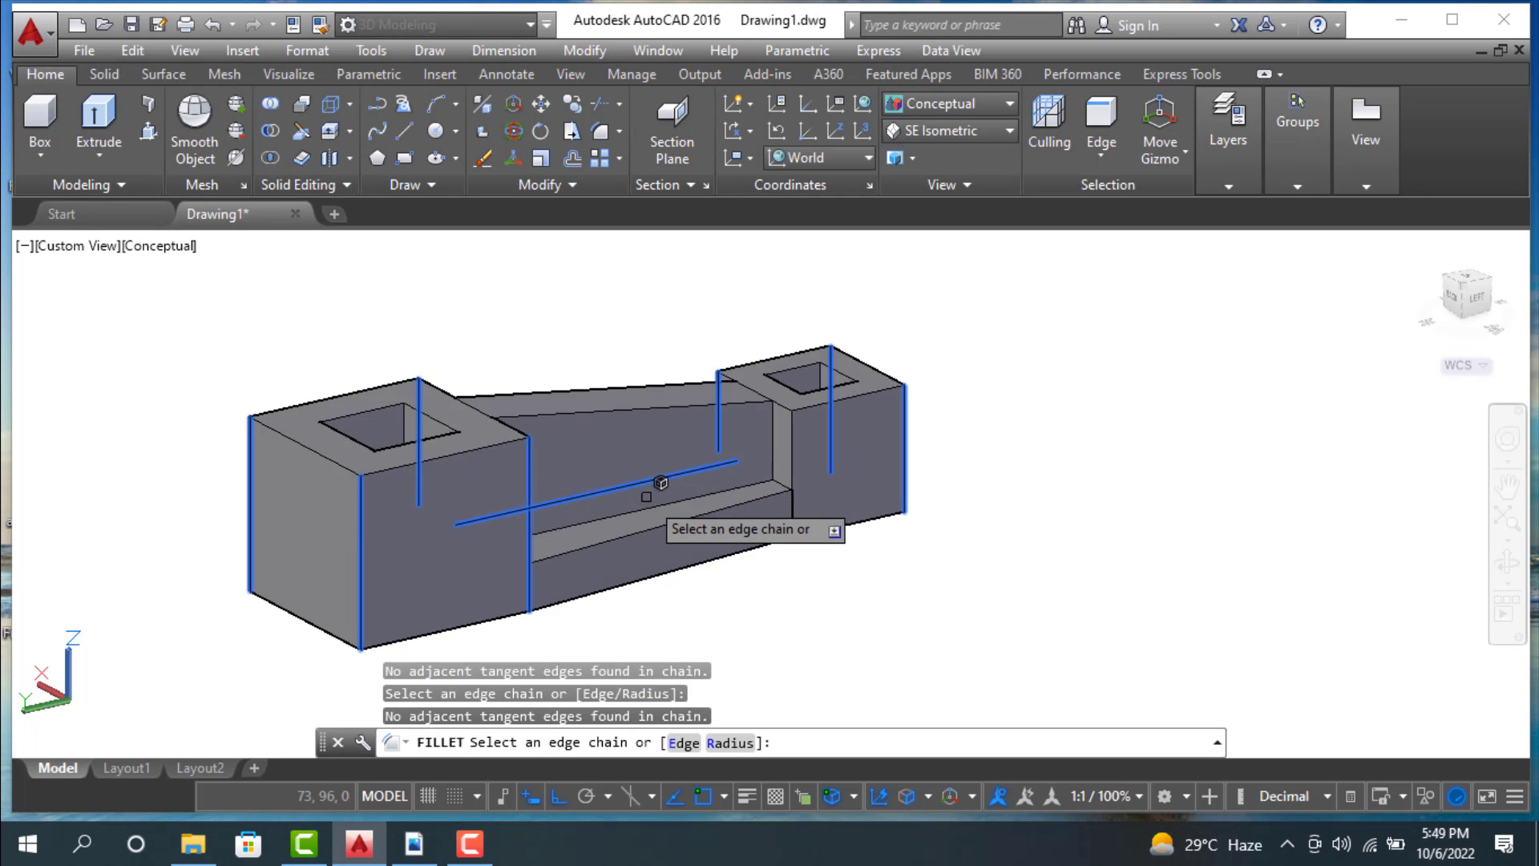
pyautogui.click(639, 506)
pyautogui.click(792, 445)
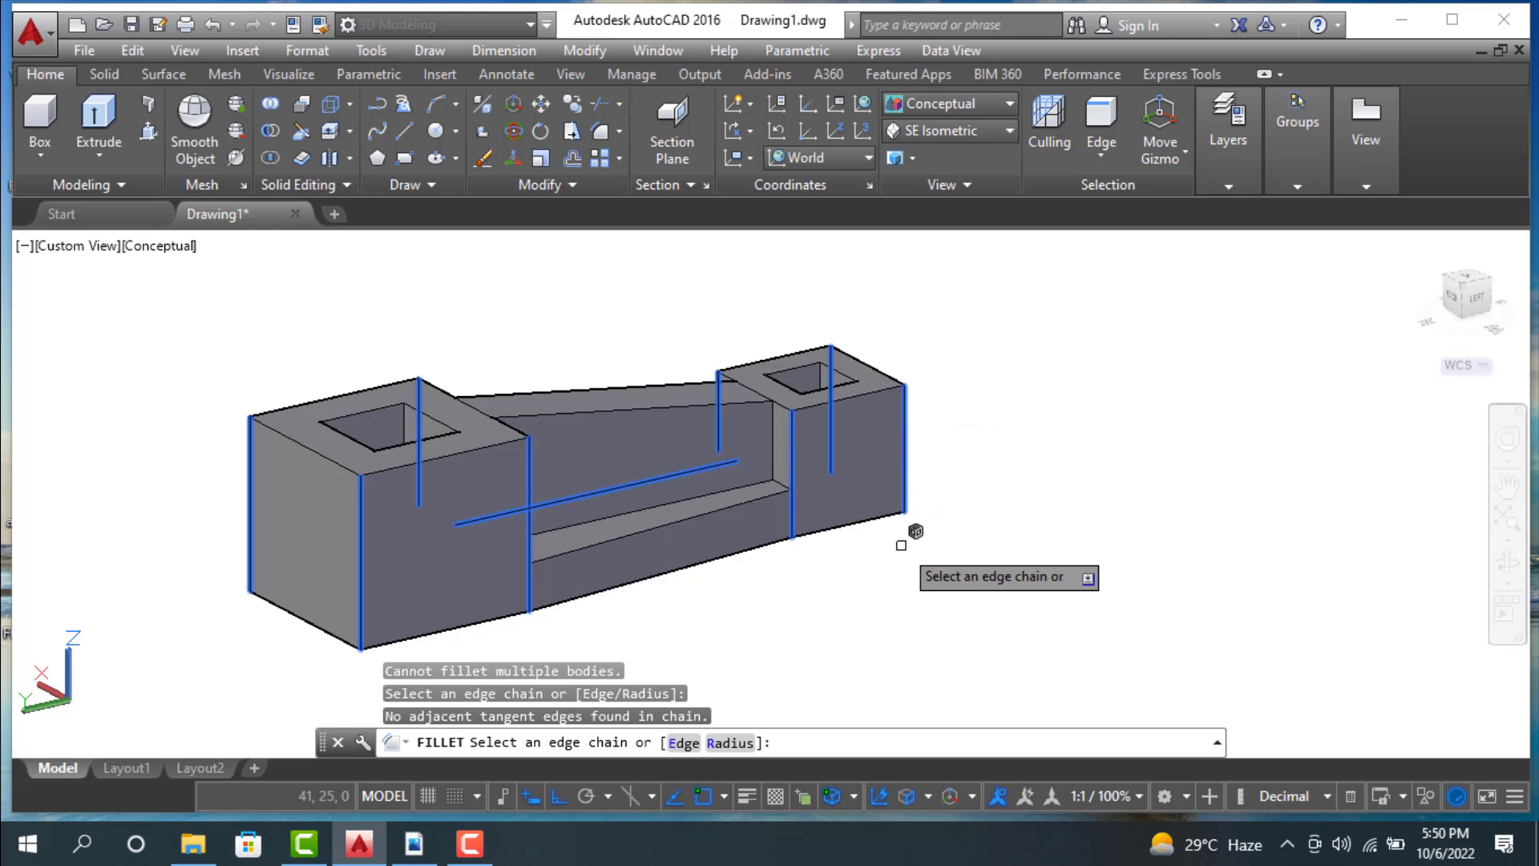
pyautogui.keyDown('shift'); pyautogui.moveTo(1008, 529); pyautogui.dragTo(806, 481, button='middle'); pyautogui.keyUp('shift')
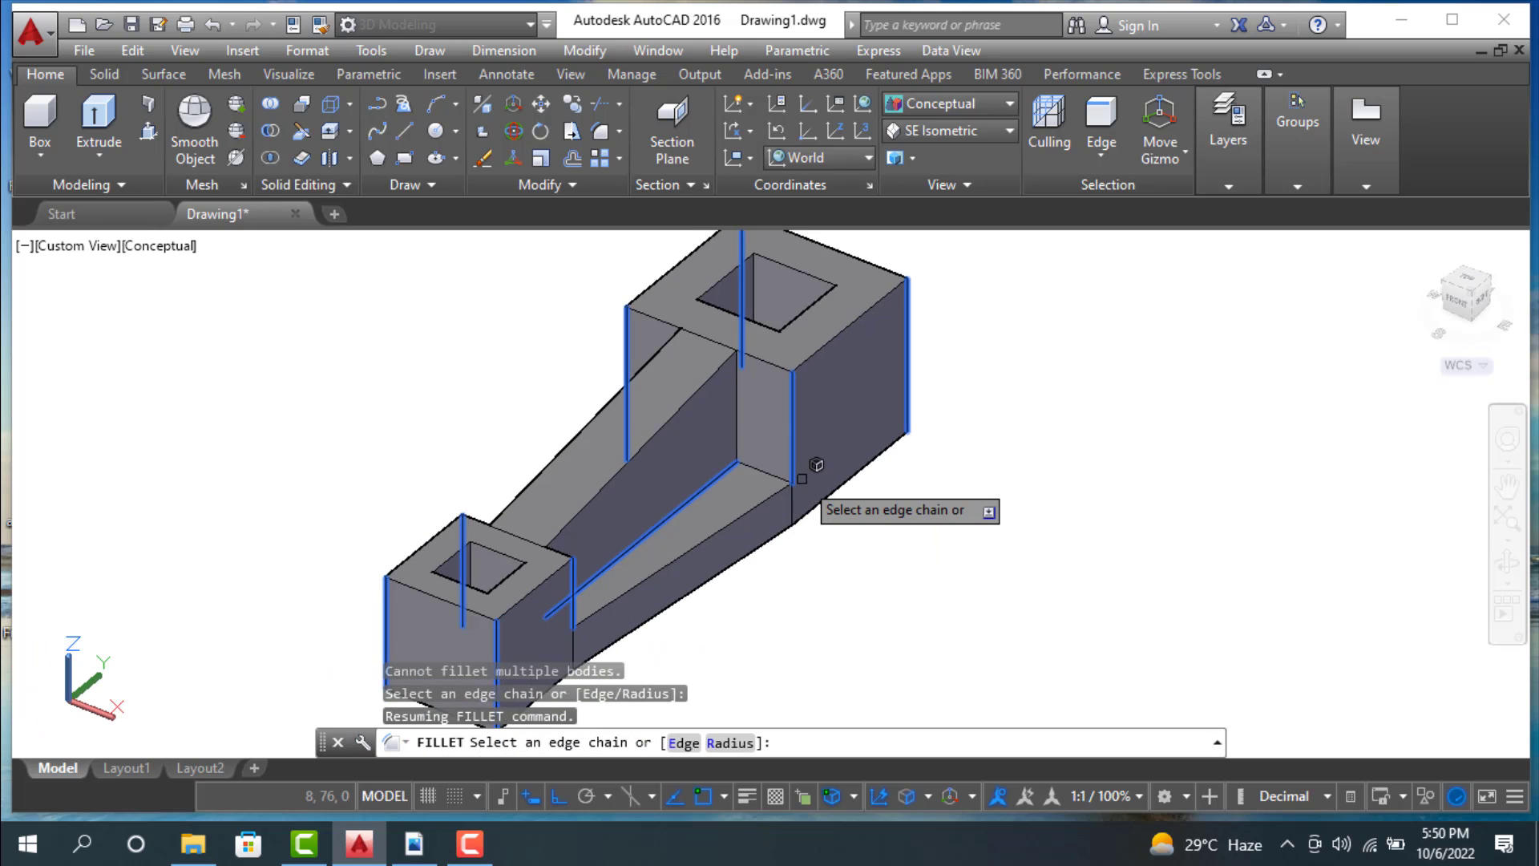
pyautogui.press('Return')
pyautogui.press('Return')
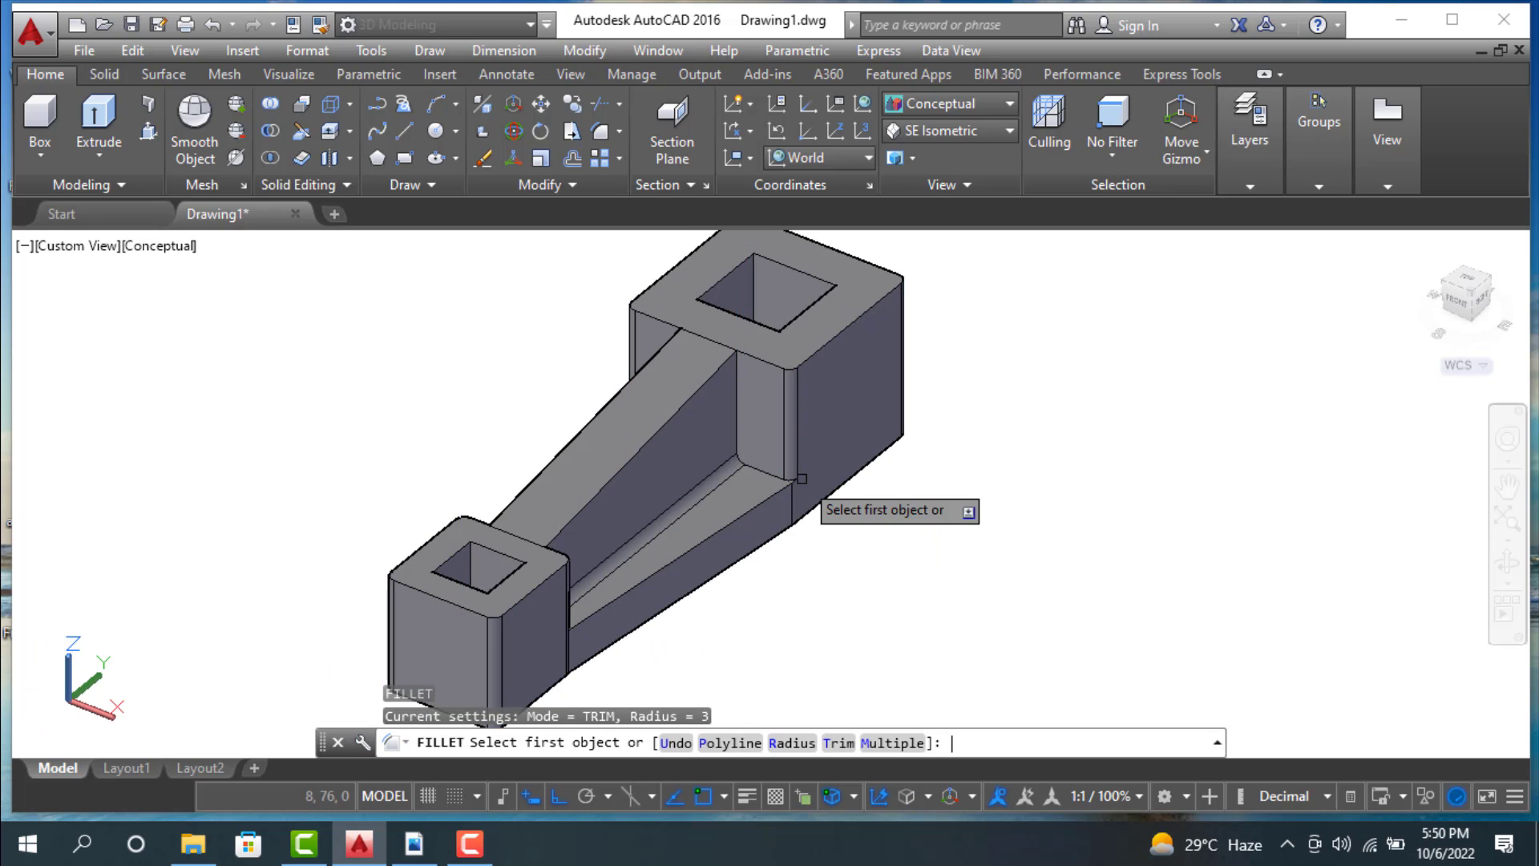
pyautogui.keyDown('shift'); pyautogui.moveTo(992, 511); pyautogui.dragTo(1100, 471, button='middle'); pyautogui.keyUp('shift')
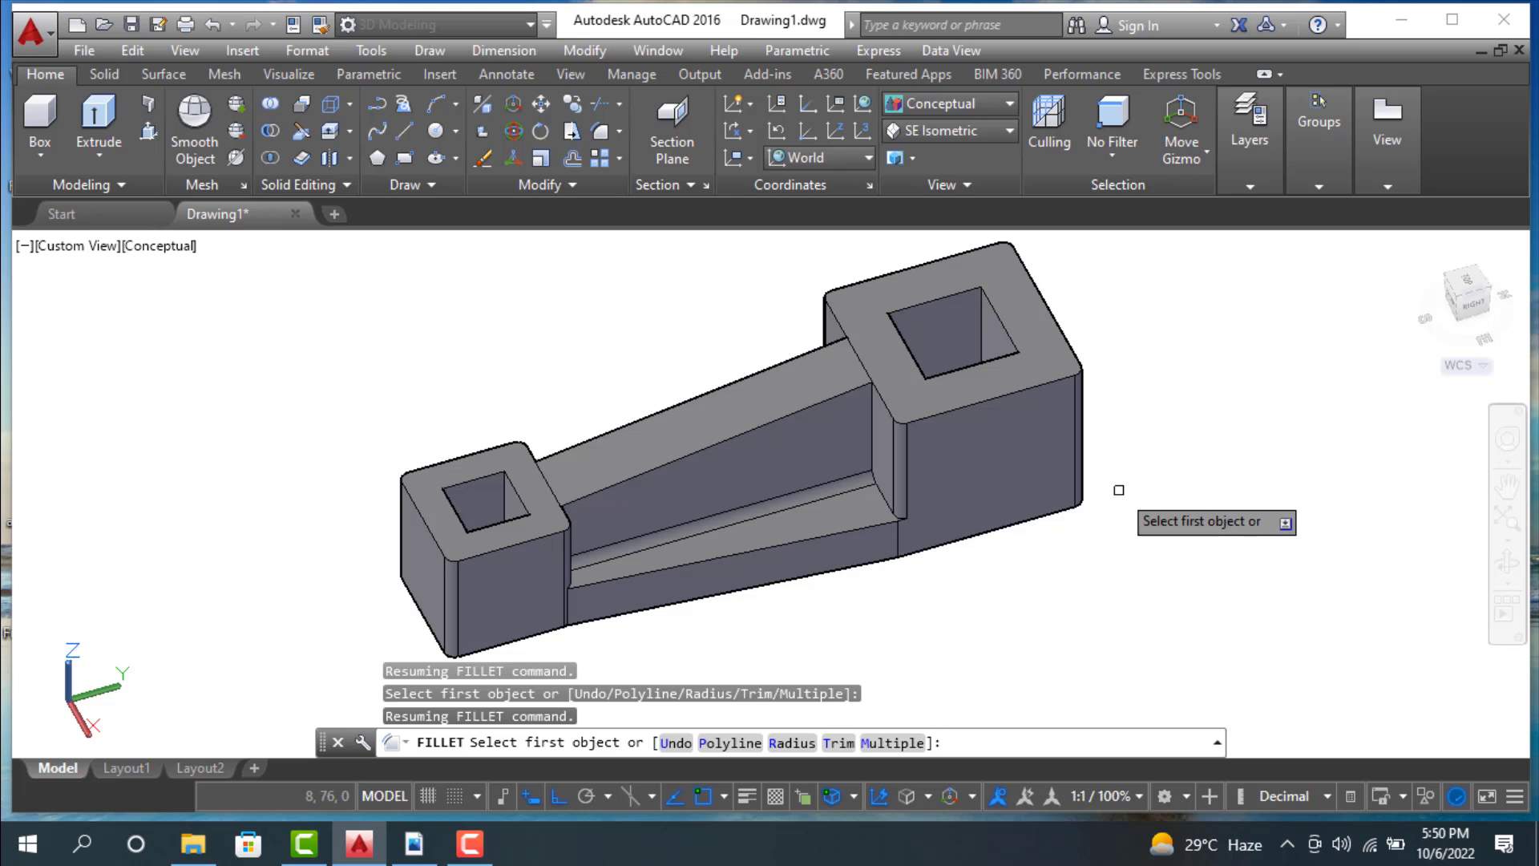
pyautogui.scroll(-3, 1130, 485)
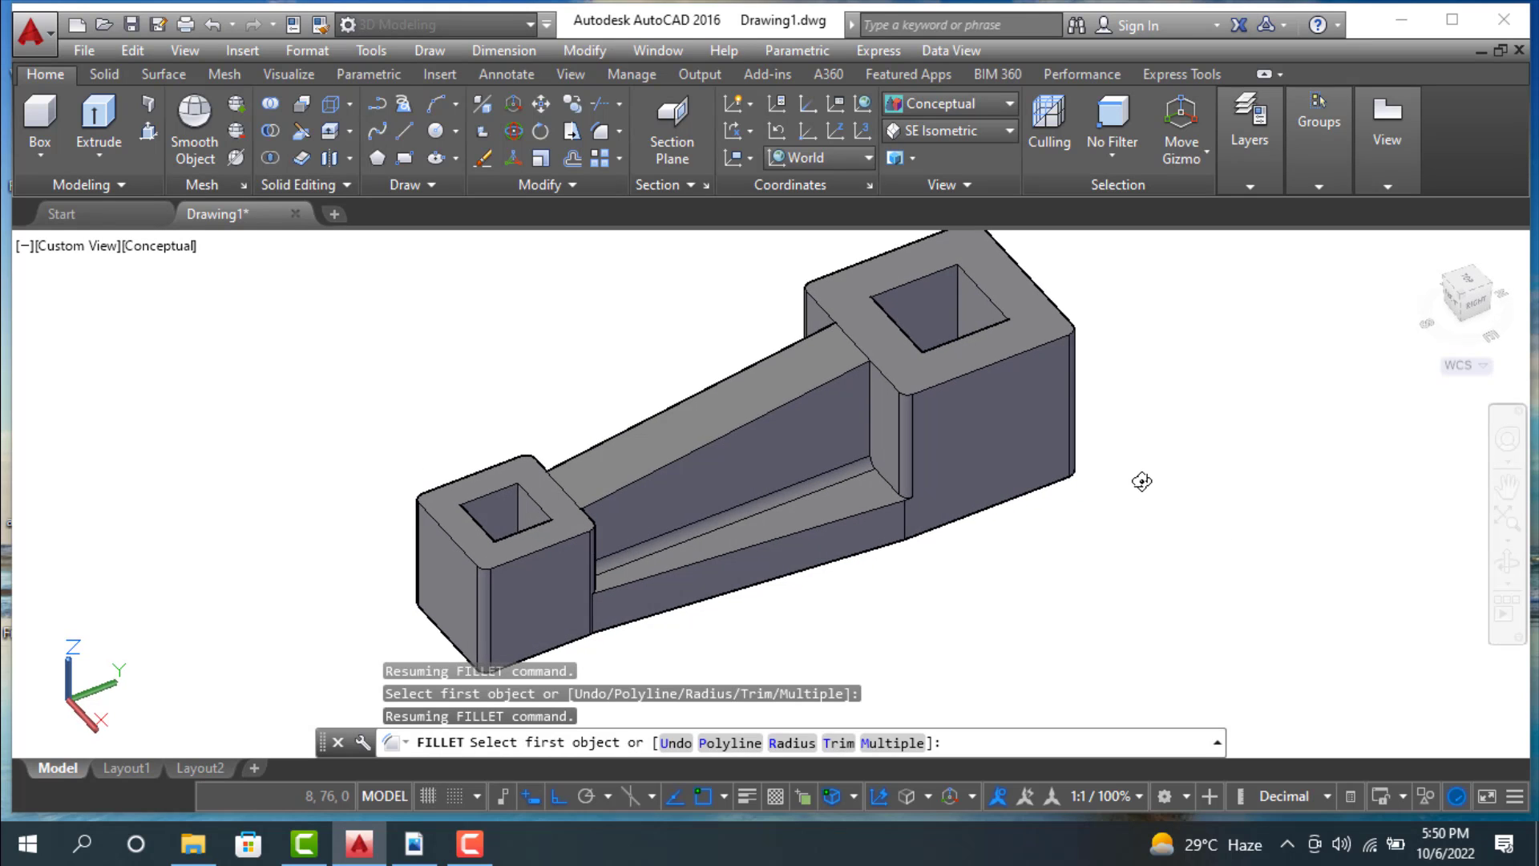
pyautogui.scroll(3, 1138, 477)
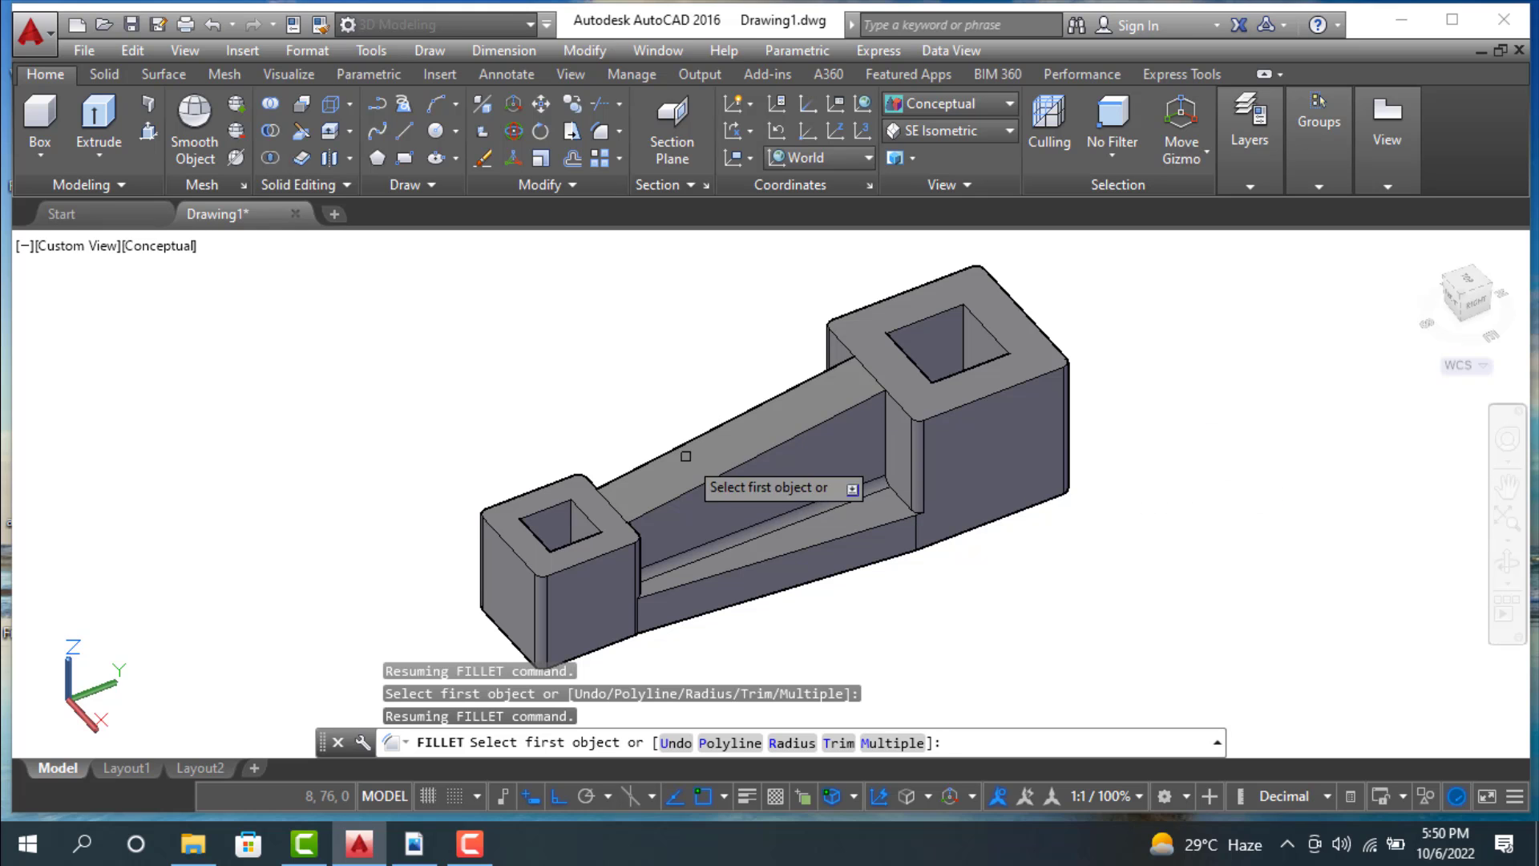
pyautogui.press('Escape')
# Step: Select the whole part and change its color to bright green from the AutoCAD Color Index palette
pyautogui.click(930, 437)
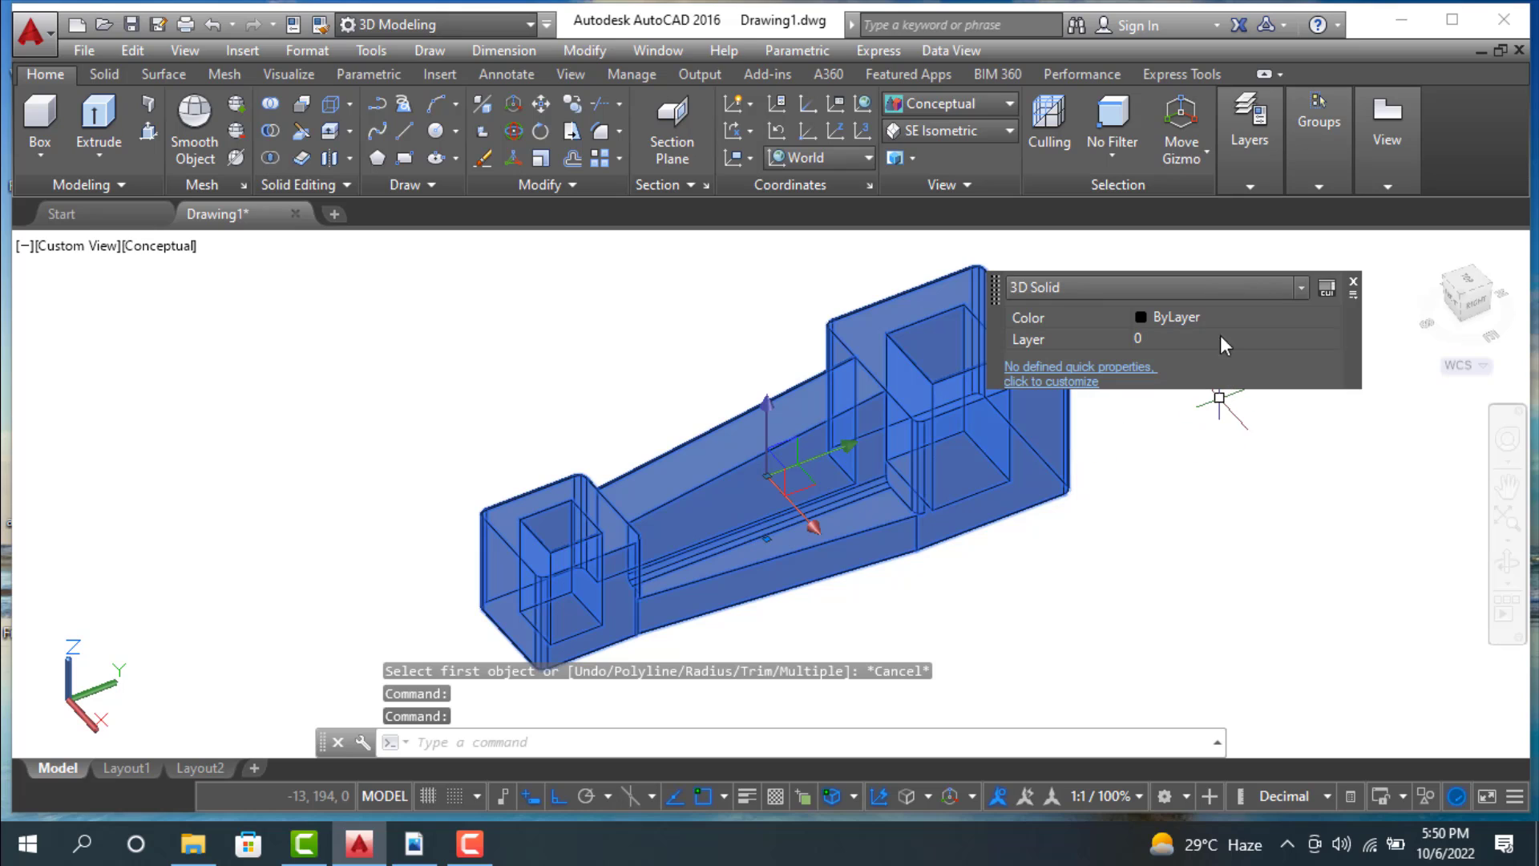
pyautogui.click(1216, 316)
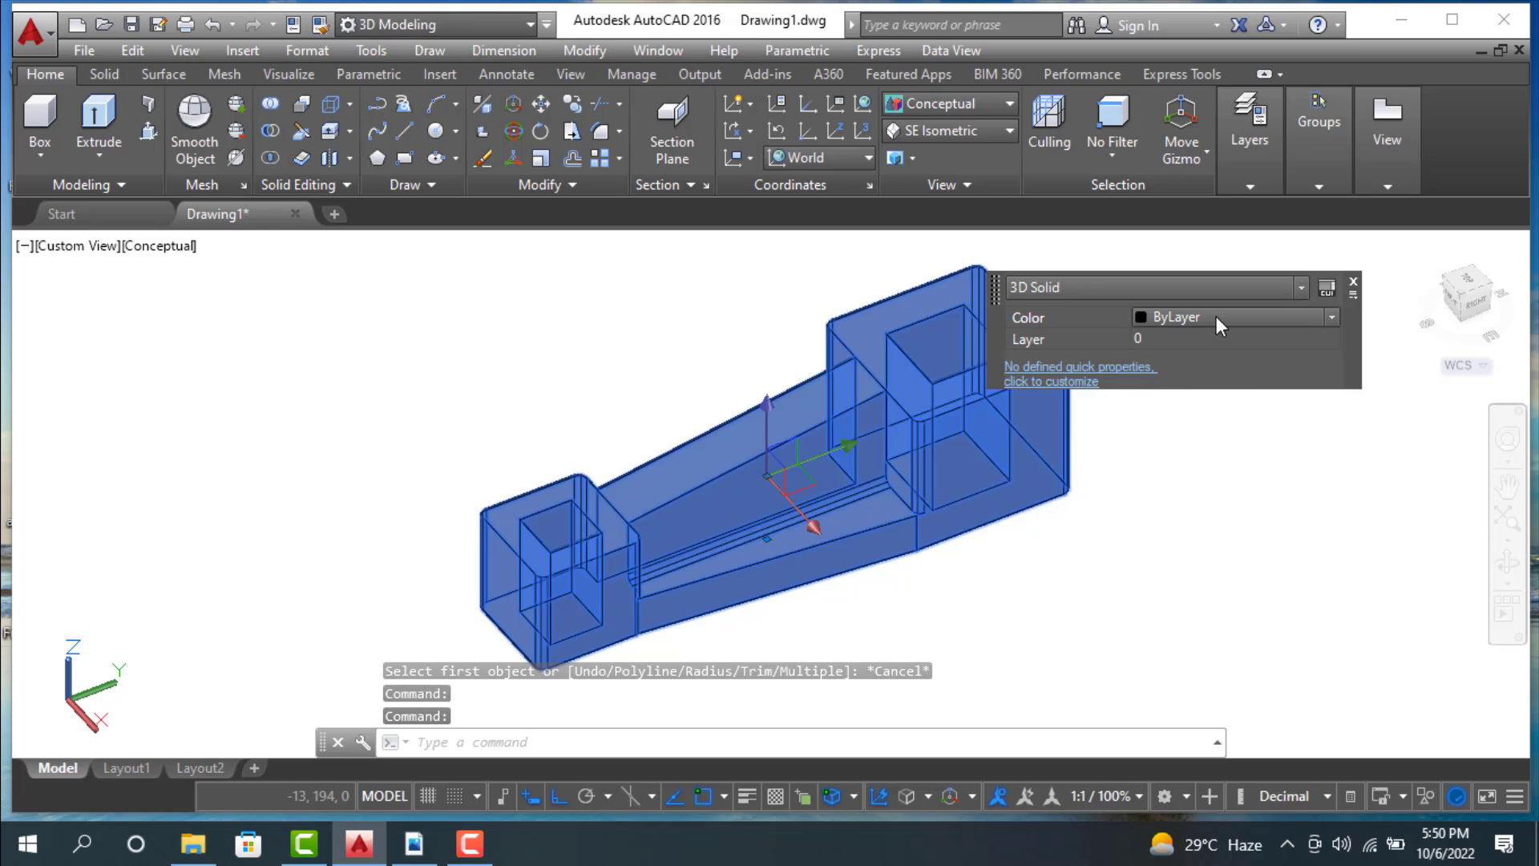
pyautogui.click(1216, 316)
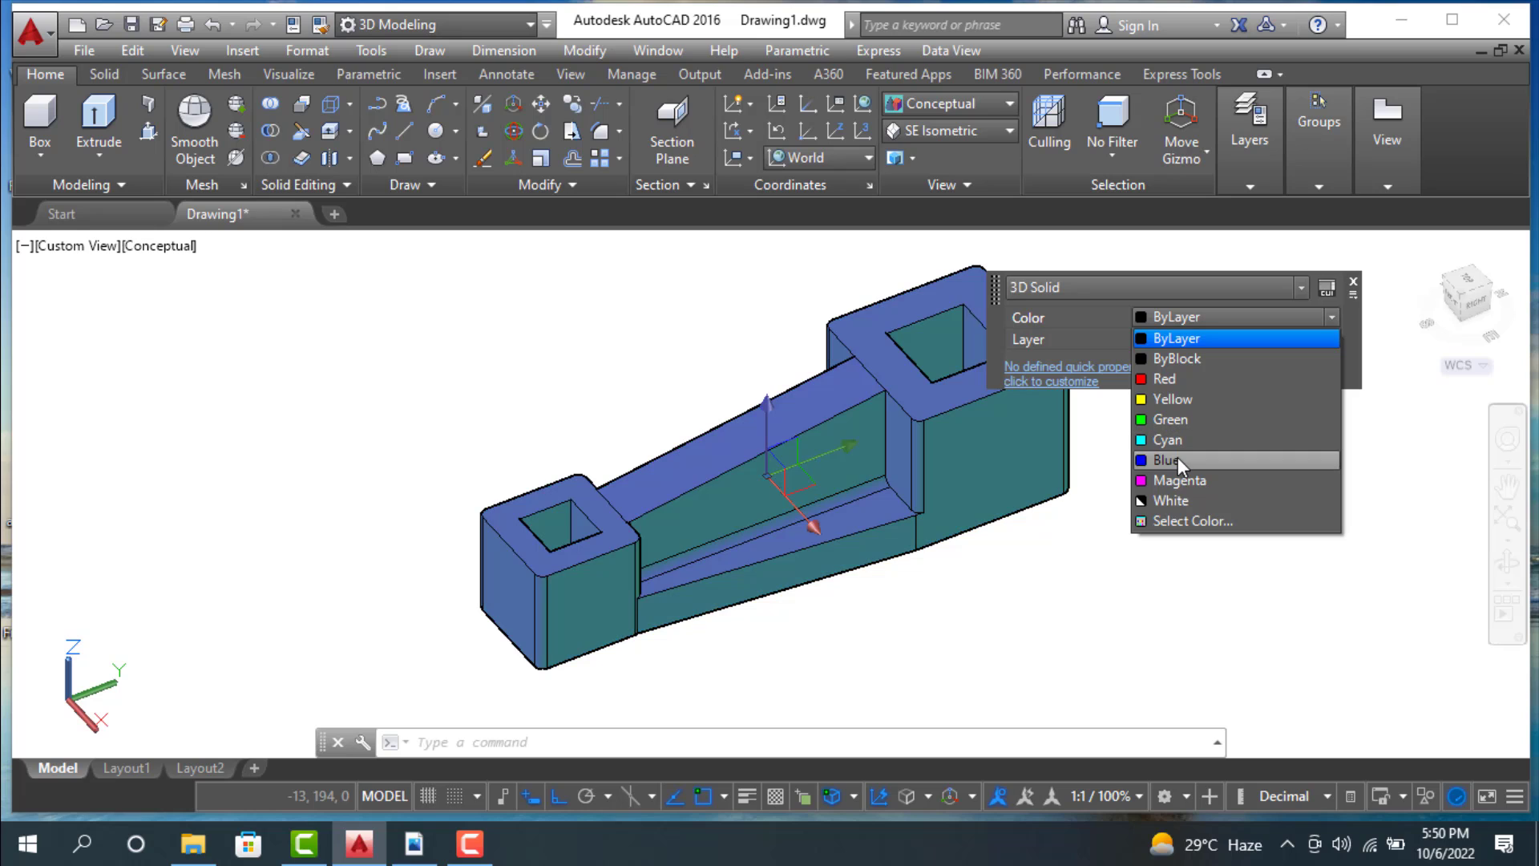
pyautogui.click(1184, 517)
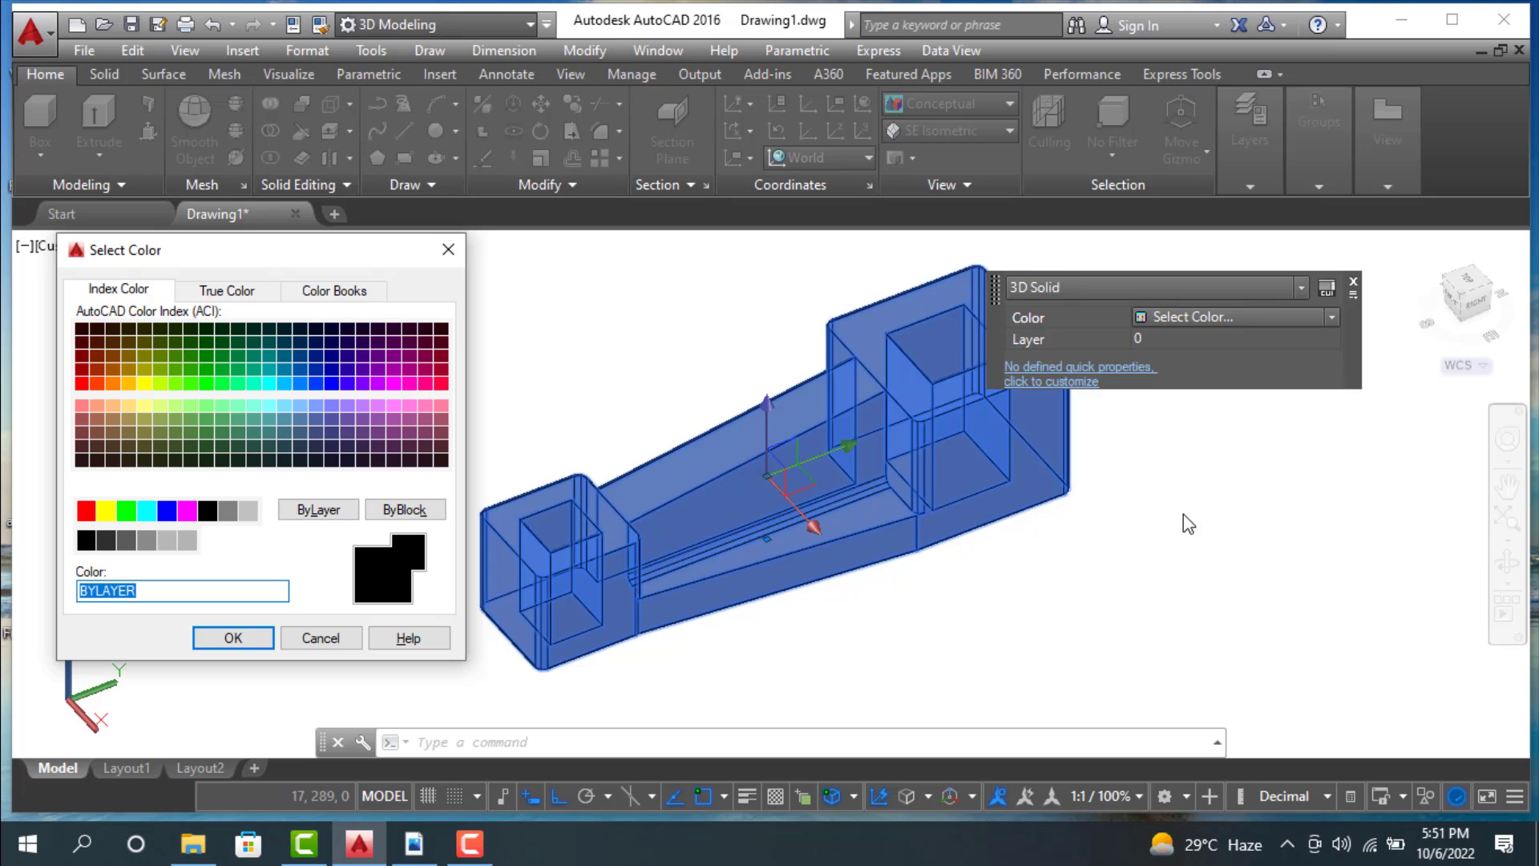
pyautogui.click(113, 434)
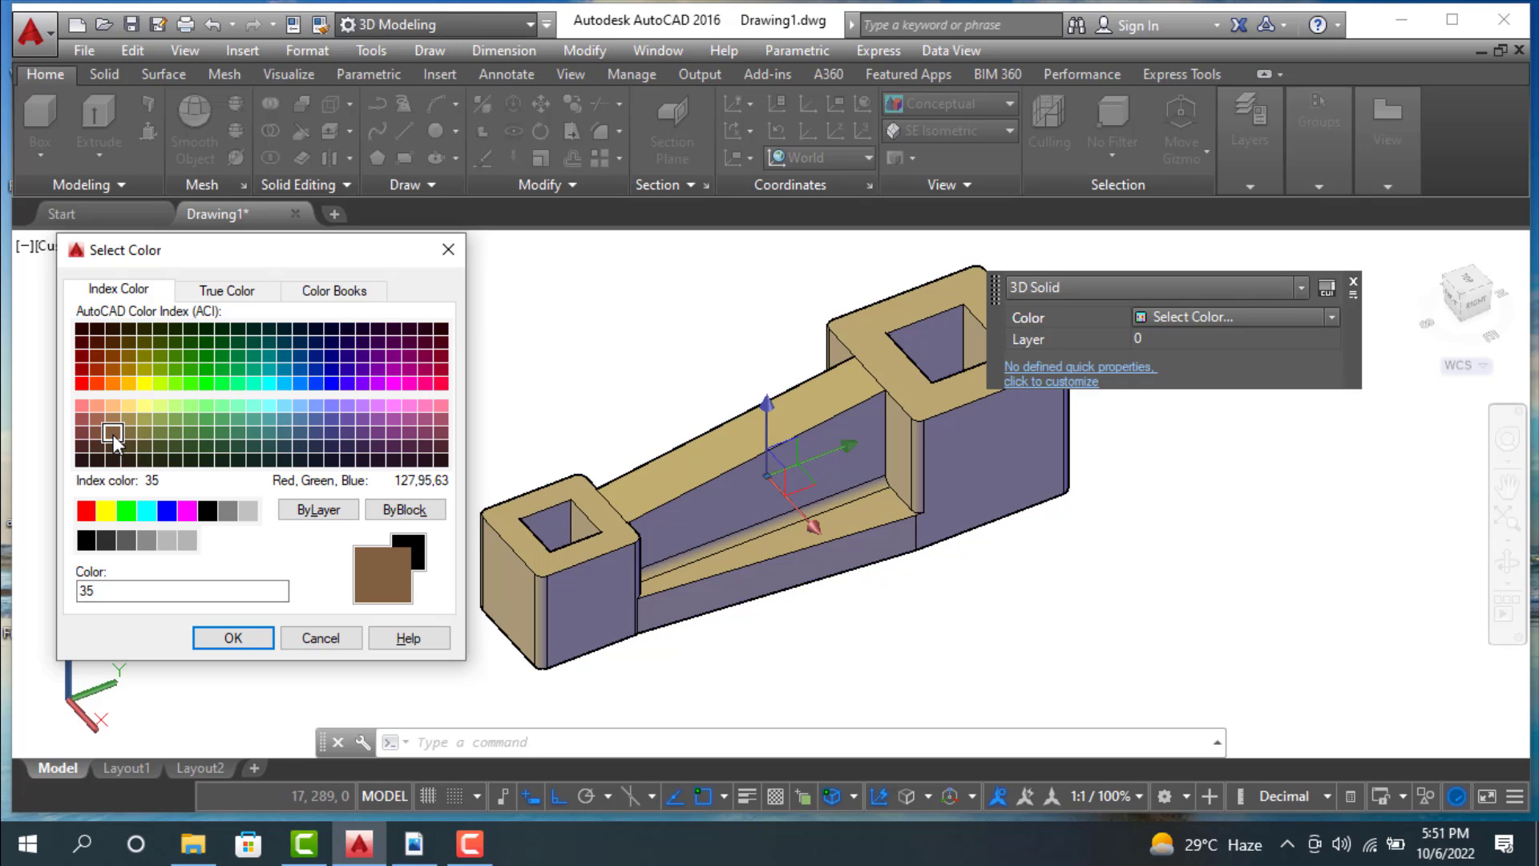
pyautogui.click(93, 427)
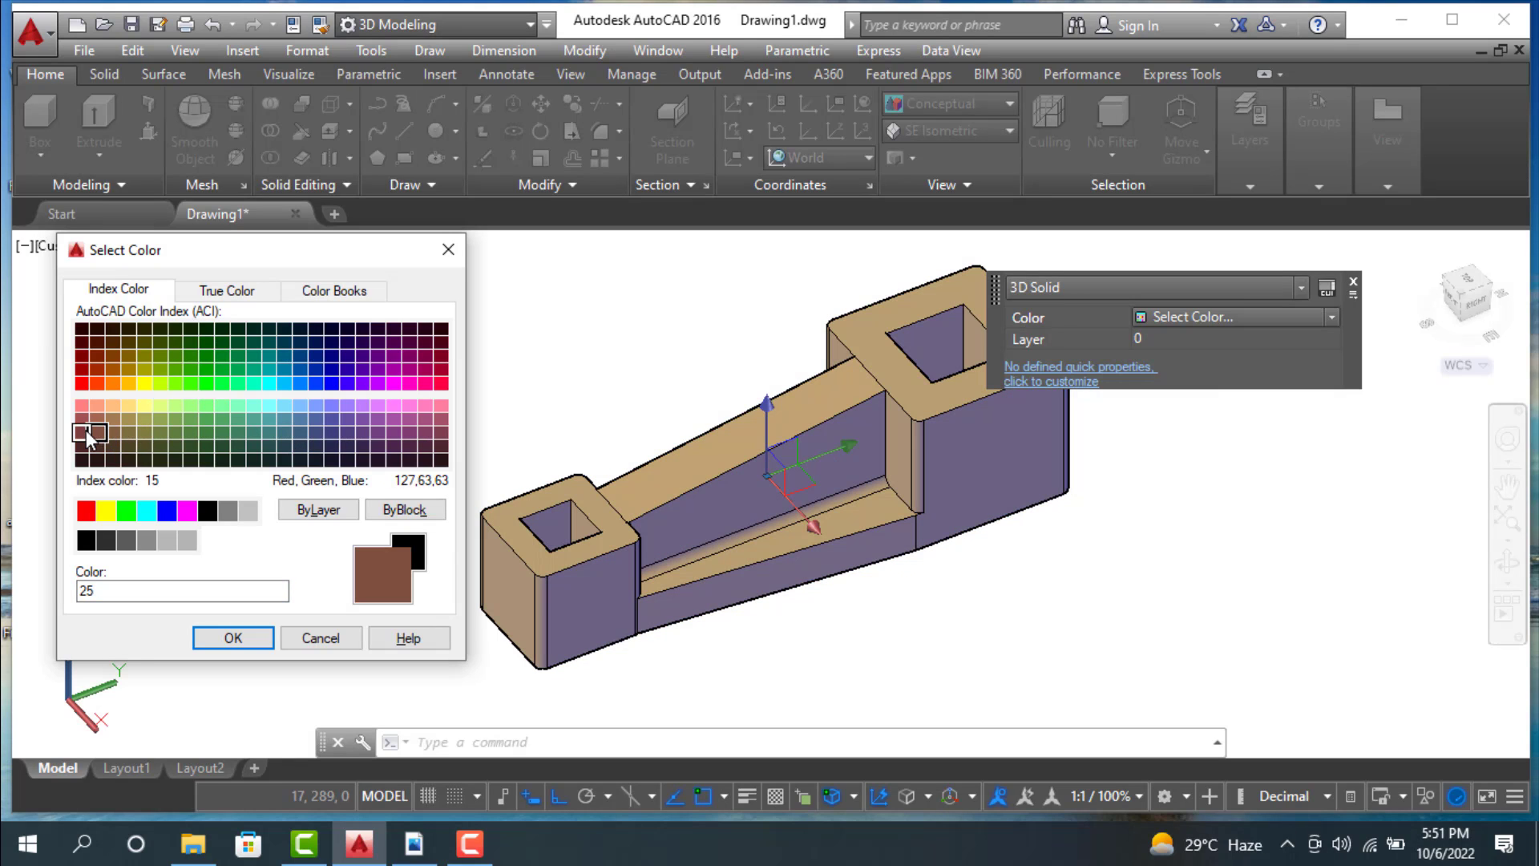
pyautogui.click(83, 419)
pyautogui.click(98, 421)
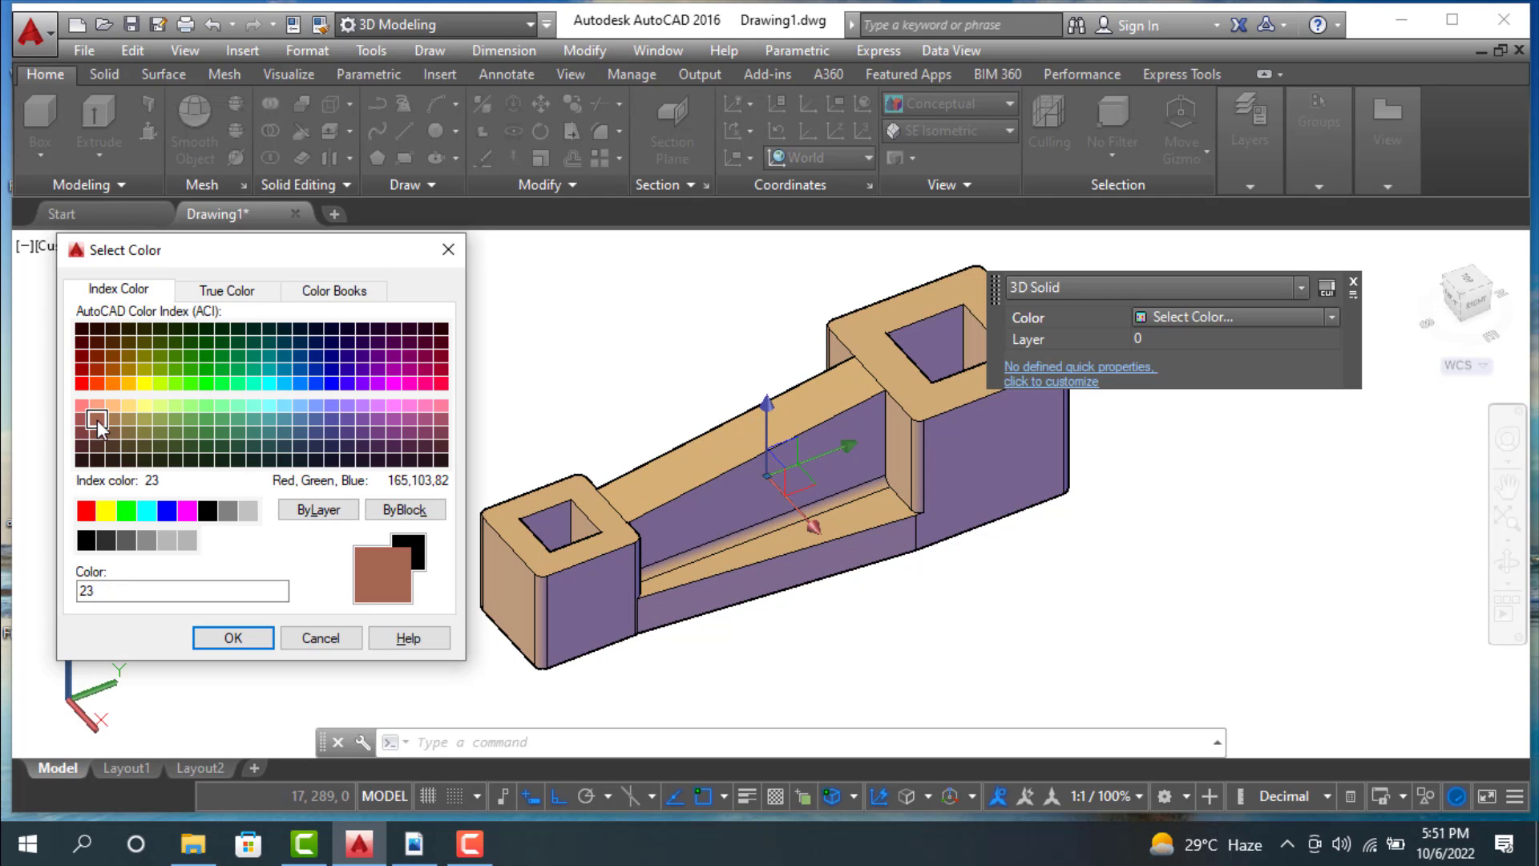
pyautogui.press('Escape')
pyautogui.press('Escape')
pyautogui.keyDown('shift'); pyautogui.moveTo(1203, 449); pyautogui.dragTo(1235, 433, button='middle'); pyautogui.keyUp('shift')
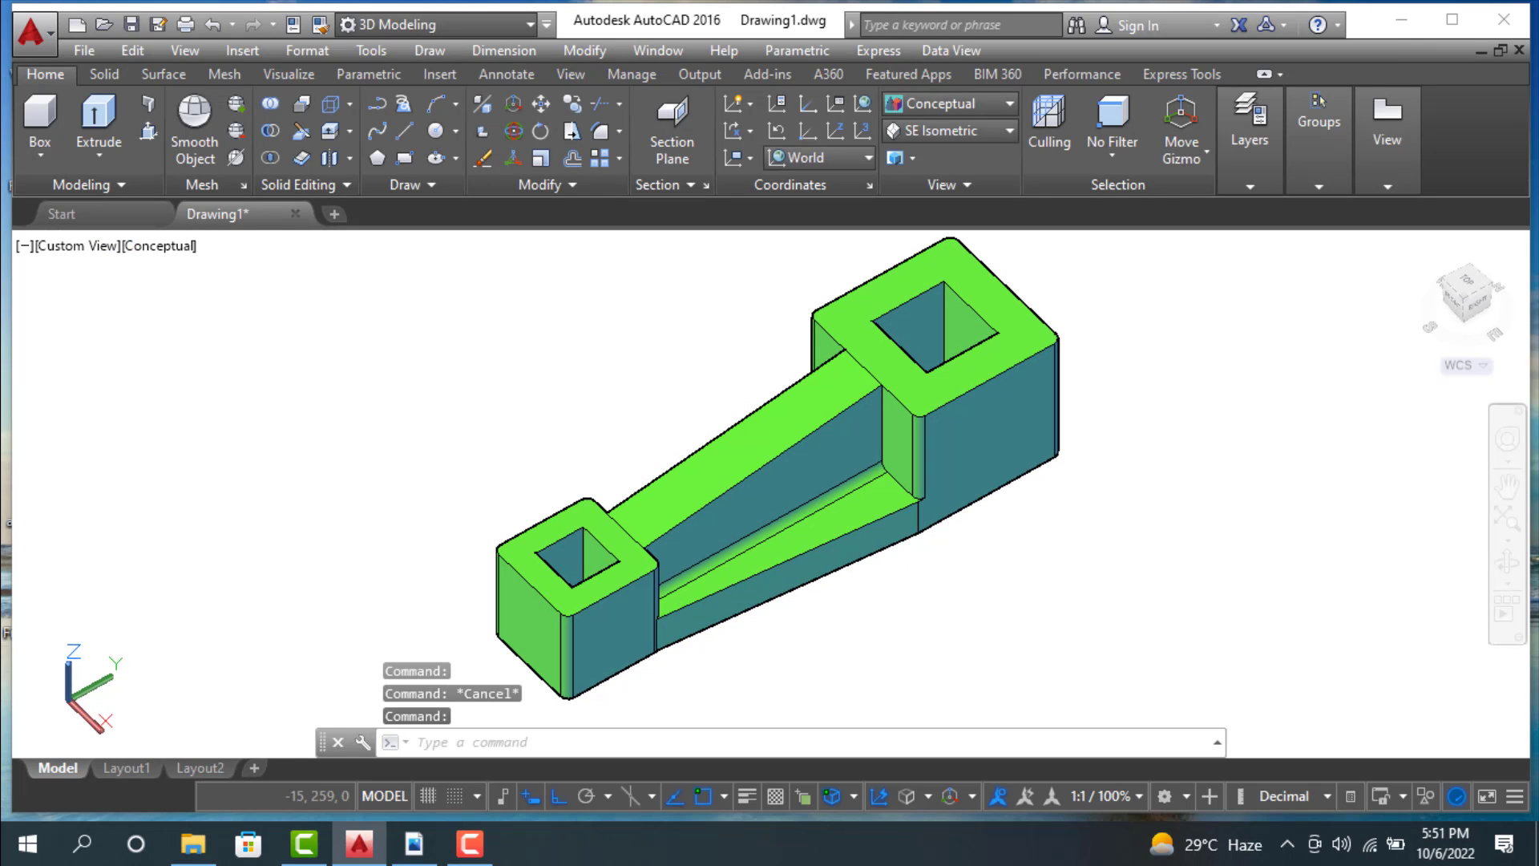